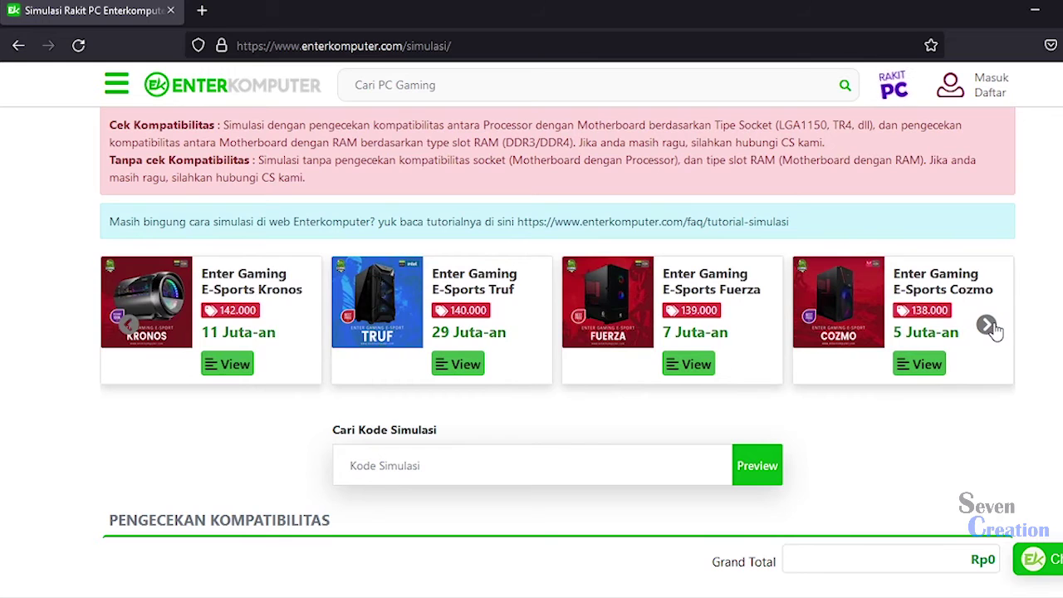
- Browse the carousel of ready-made Enter Gaming PC builds and compare their price ranges
{"action": "left_click", "coordinate": [989, 326]}
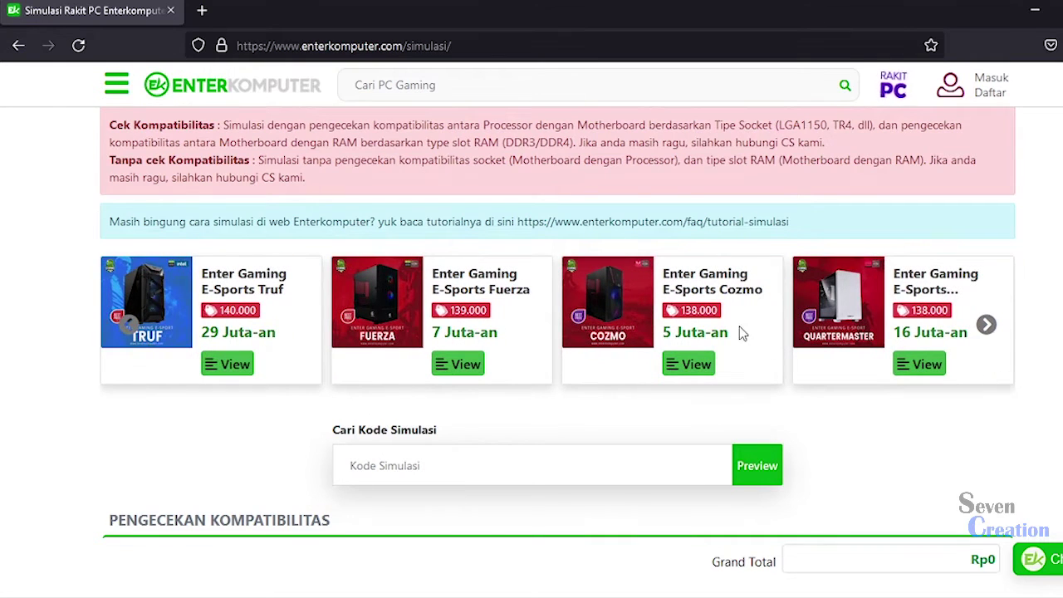
{"action": "left_click", "coordinate": [986, 327]}
{"action": "left_click", "coordinate": [987, 326]}
{"action": "left_click", "coordinate": [986, 326]}
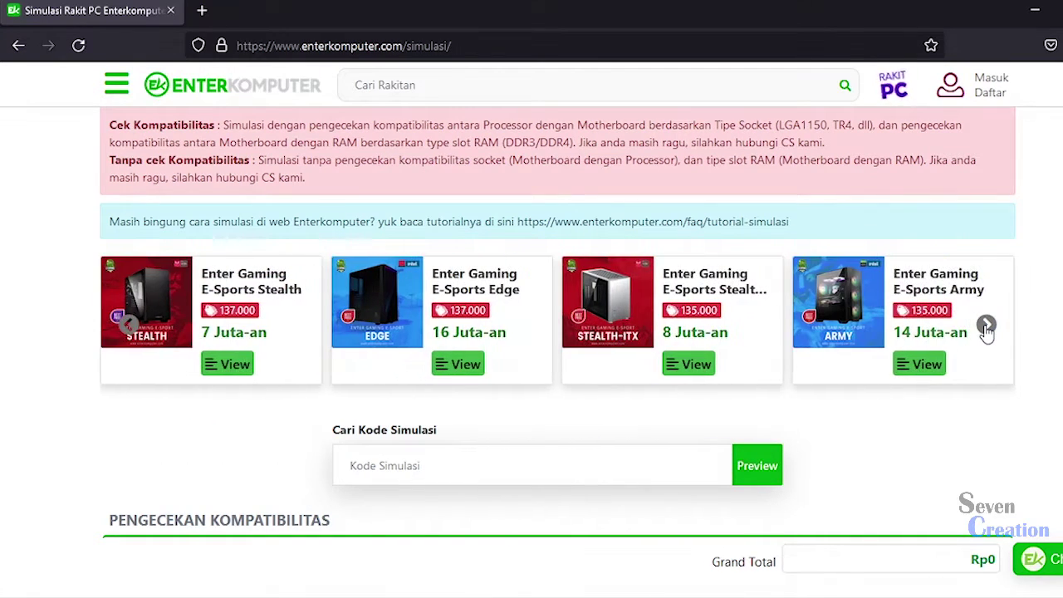
{"action": "left_click", "coordinate": [987, 327]}
{"action": "left_click", "coordinate": [986, 326]}
{"action": "left_click", "coordinate": [987, 327]}
{"action": "left_click", "coordinate": [987, 326]}
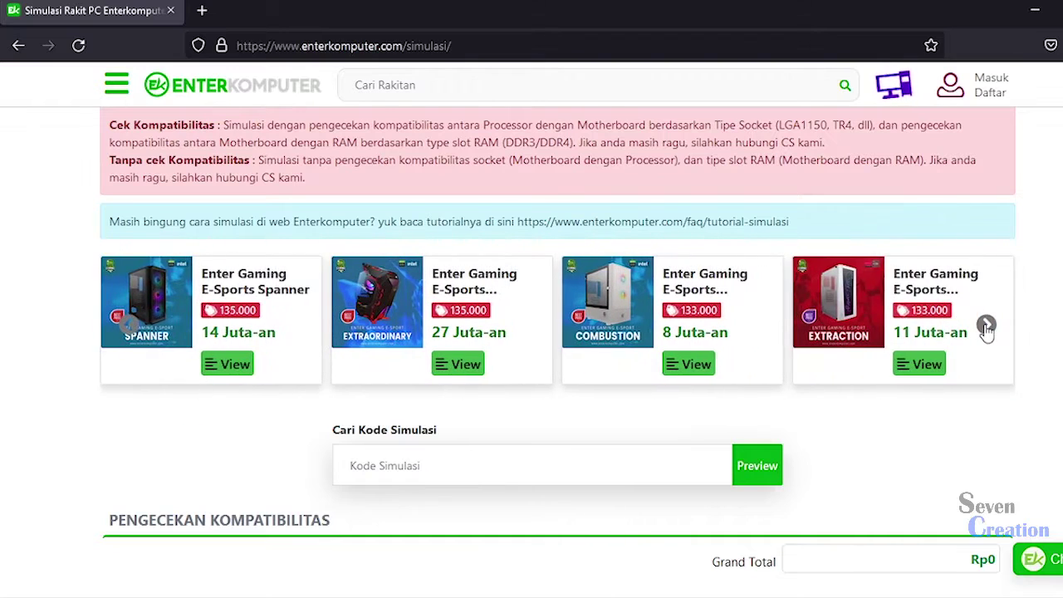
{"action": "left_click", "coordinate": [987, 327]}
{"action": "left_click", "coordinate": [987, 327]}
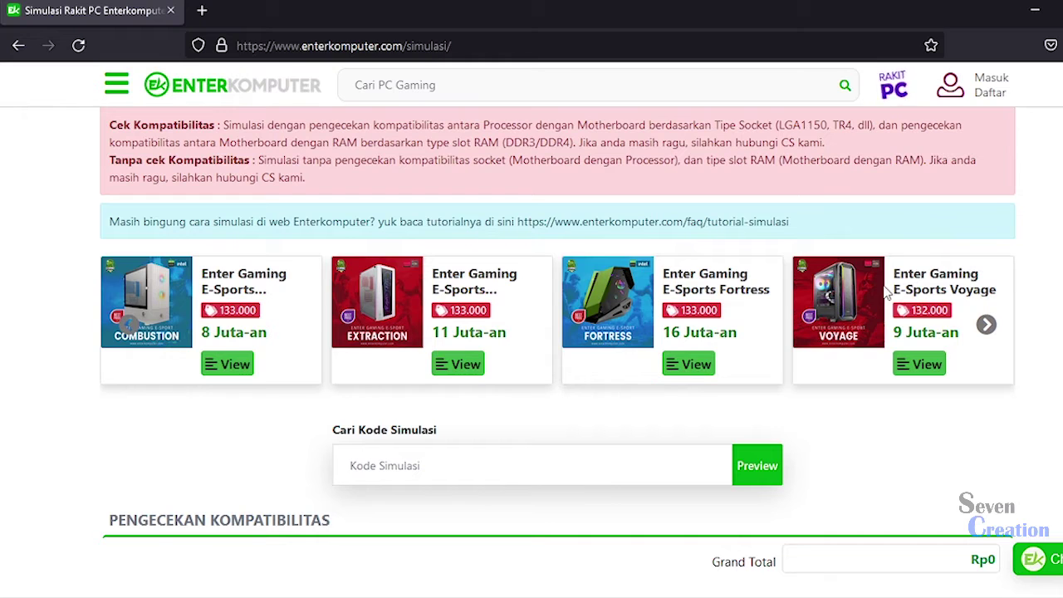
{"action": "left_click", "coordinate": [987, 329]}
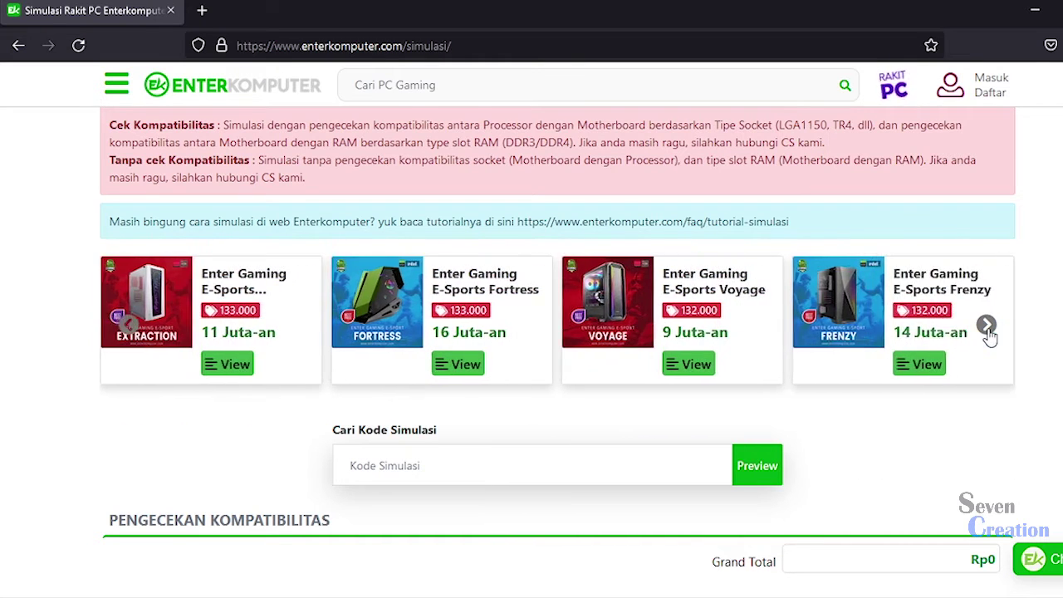
{"action": "left_click", "coordinate": [988, 329]}
{"action": "left_click", "coordinate": [987, 329]}
{"action": "left_click", "coordinate": [987, 329]}
{"action": "left_click", "coordinate": [987, 329]}
{"action": "left_click", "coordinate": [987, 329]}
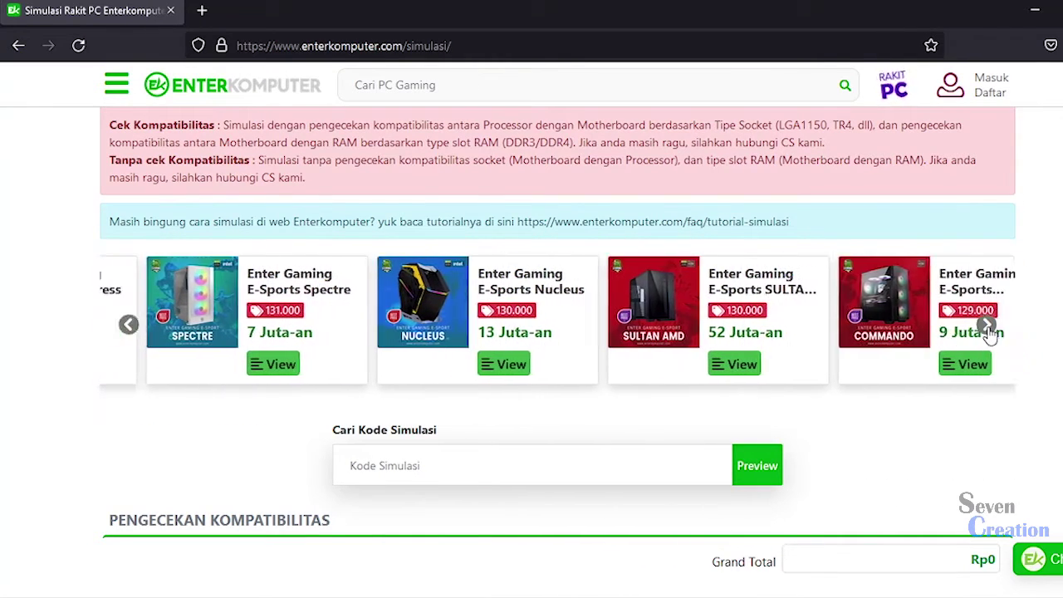
{"action": "left_click", "coordinate": [988, 329]}
{"action": "left_click", "coordinate": [987, 329]}
{"action": "left_click", "coordinate": [988, 330]}
{"action": "left_click", "coordinate": [988, 328]}
{"action": "left_click", "coordinate": [987, 328]}
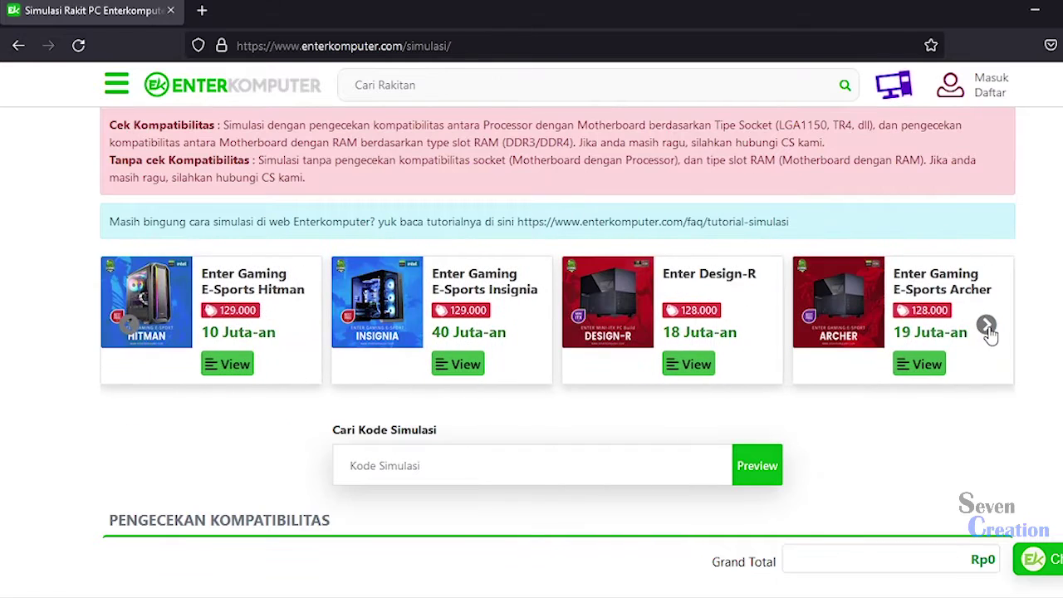
{"action": "left_click", "coordinate": [987, 329]}
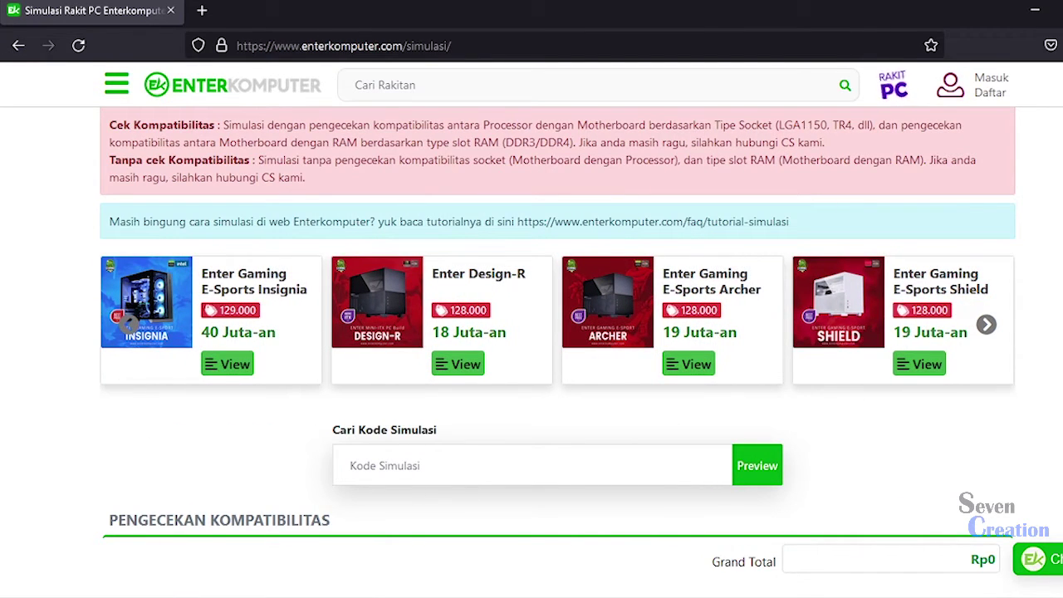
- Look over the component selection form below the build carousel and reload the simulation page
{"action": "scroll", "coordinate": [558, 322], "scroll_direction": "down", "scroll_amount": 3}
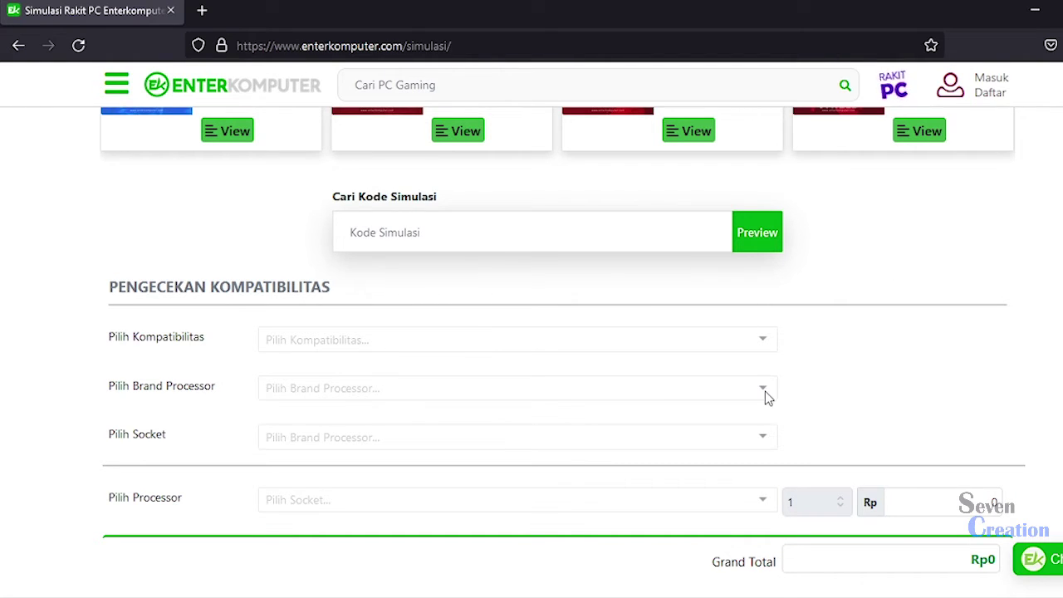
{"action": "scroll", "coordinate": [765, 391], "scroll_direction": "down", "scroll_amount": 10}
{"action": "scroll", "coordinate": [765, 392], "scroll_direction": "up", "scroll_amount": 13}
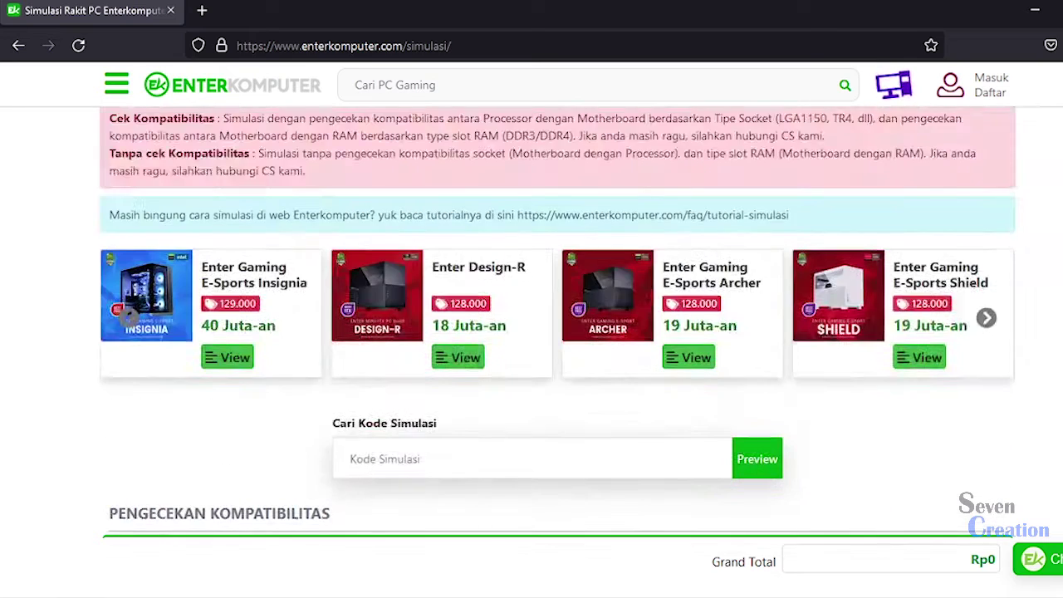
{"action": "scroll", "coordinate": [986, 215], "scroll_direction": "down", "scroll_amount": 3}
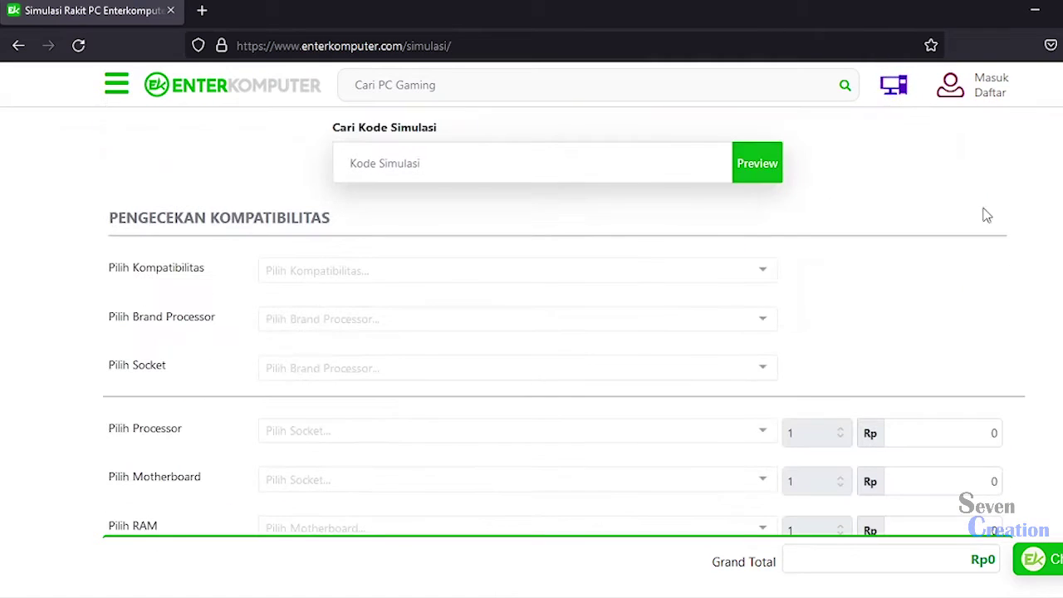
{"action": "left_click", "coordinate": [79, 46]}
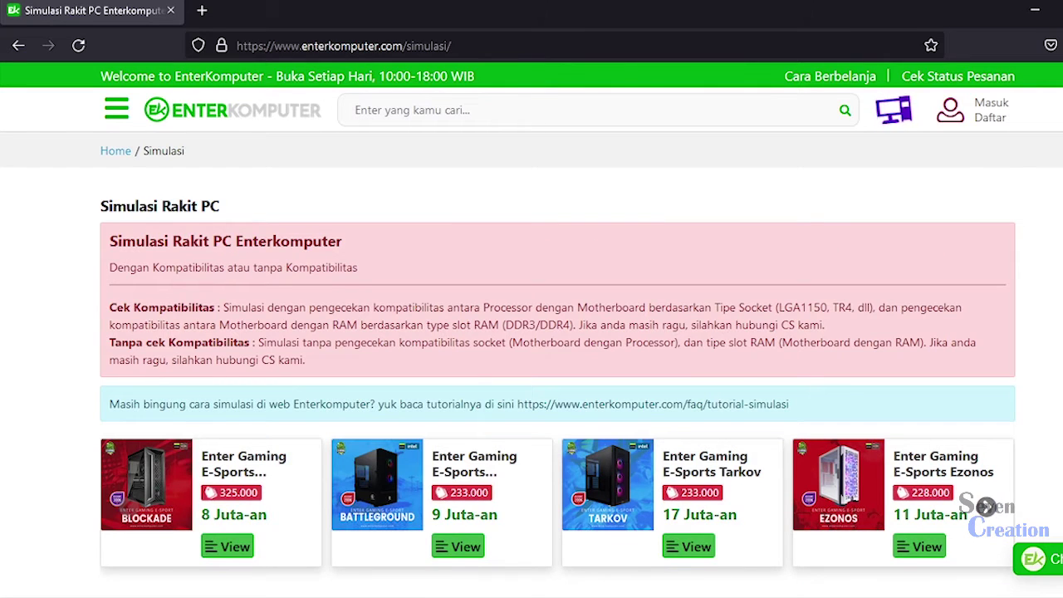
- Try to preview a simulation with the Kode Simulasi field left empty
{"action": "scroll", "coordinate": [712, 251], "scroll_direction": "down", "scroll_amount": 3}
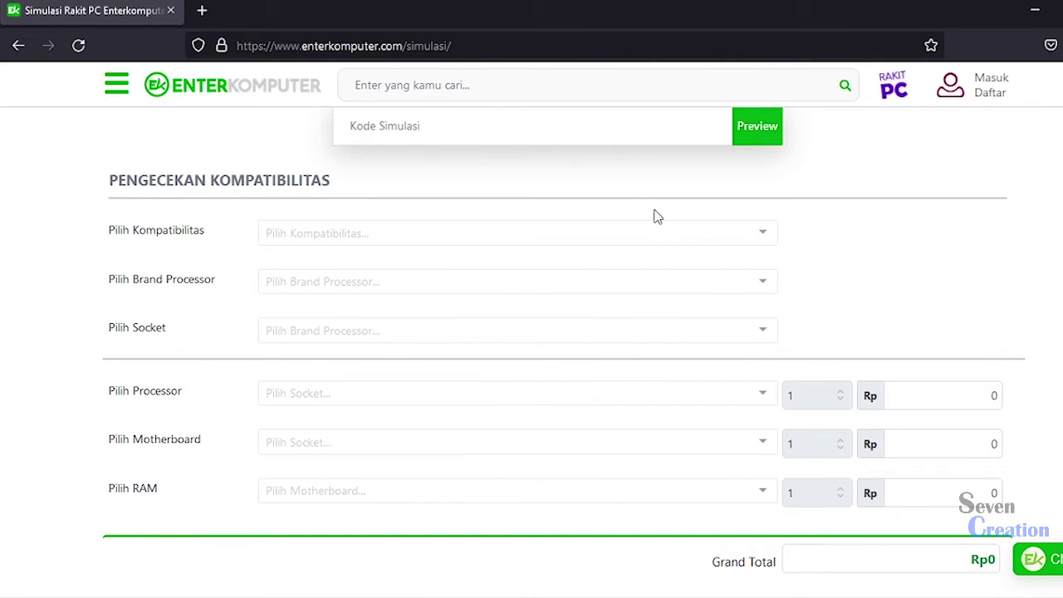
{"action": "left_click", "coordinate": [750, 130]}
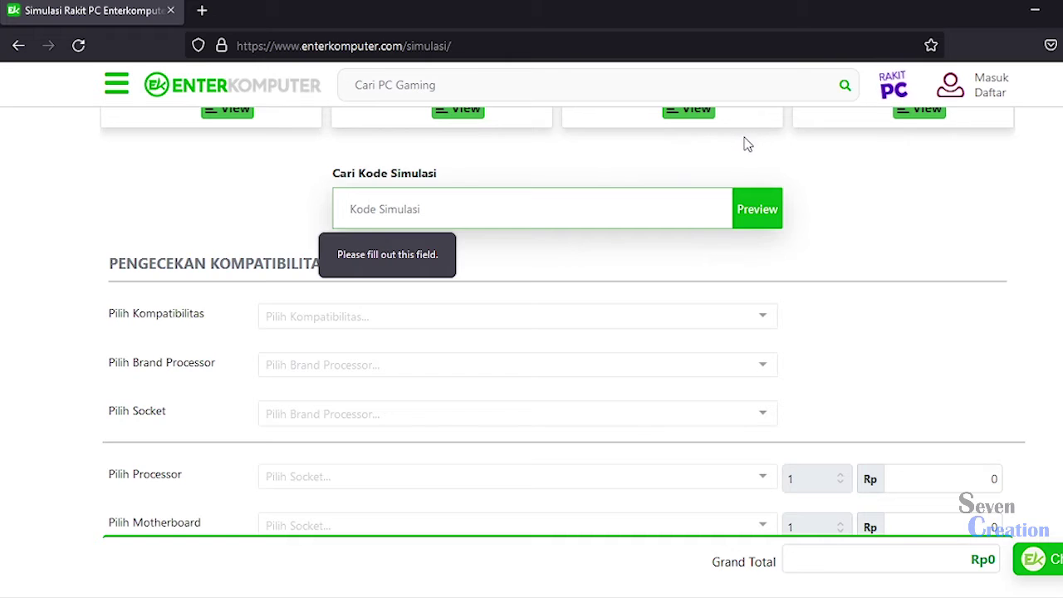
{"action": "scroll", "coordinate": [747, 146], "scroll_direction": "up", "scroll_amount": 3}
{"action": "scroll", "coordinate": [959, 237], "scroll_direction": "down", "scroll_amount": 1}
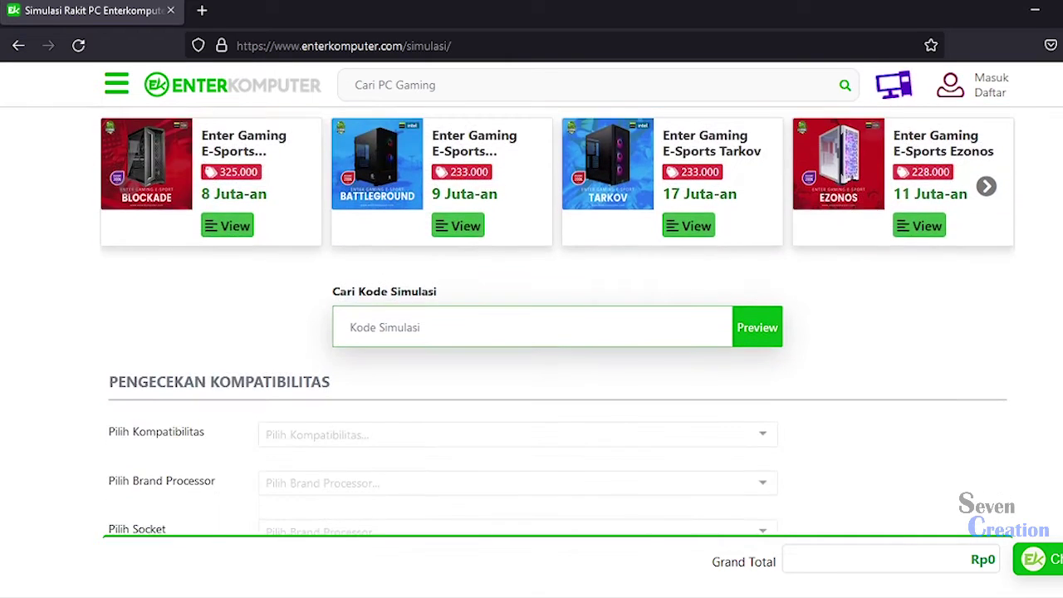
{"action": "scroll", "coordinate": [531, 332], "scroll_direction": "down", "scroll_amount": 2}
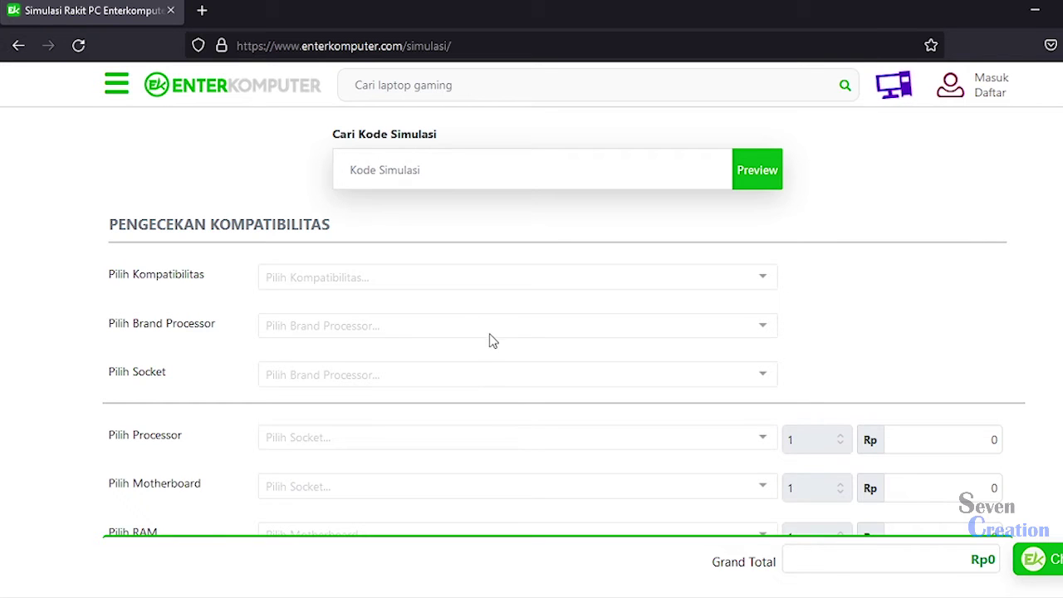
{"action": "left_click", "coordinate": [773, 174]}
{"action": "scroll", "coordinate": [784, 208], "scroll_direction": "down", "scroll_amount": 3}
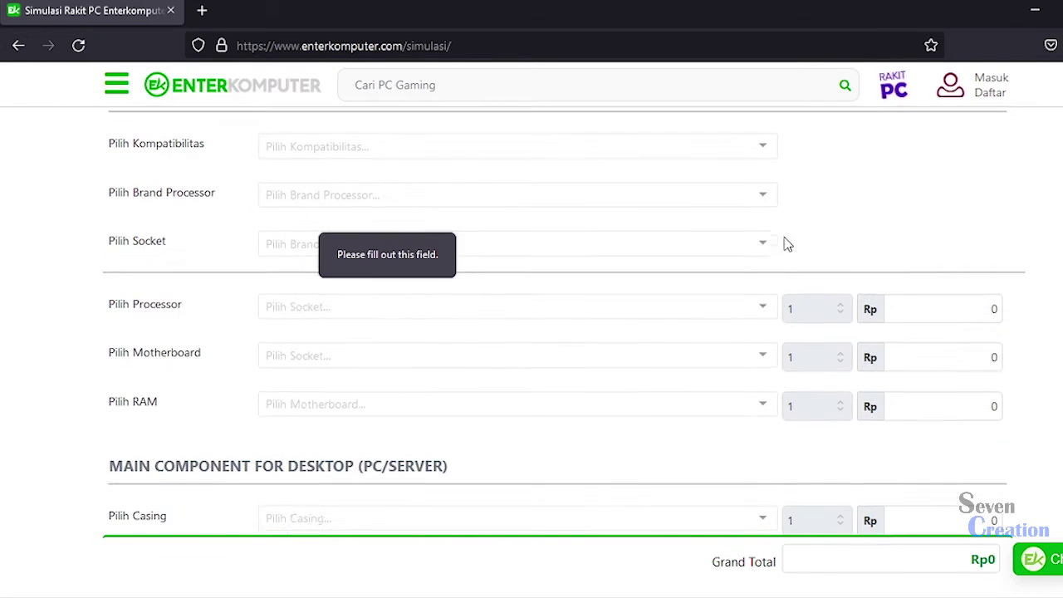
{"action": "key", "text": "BackSpace"}
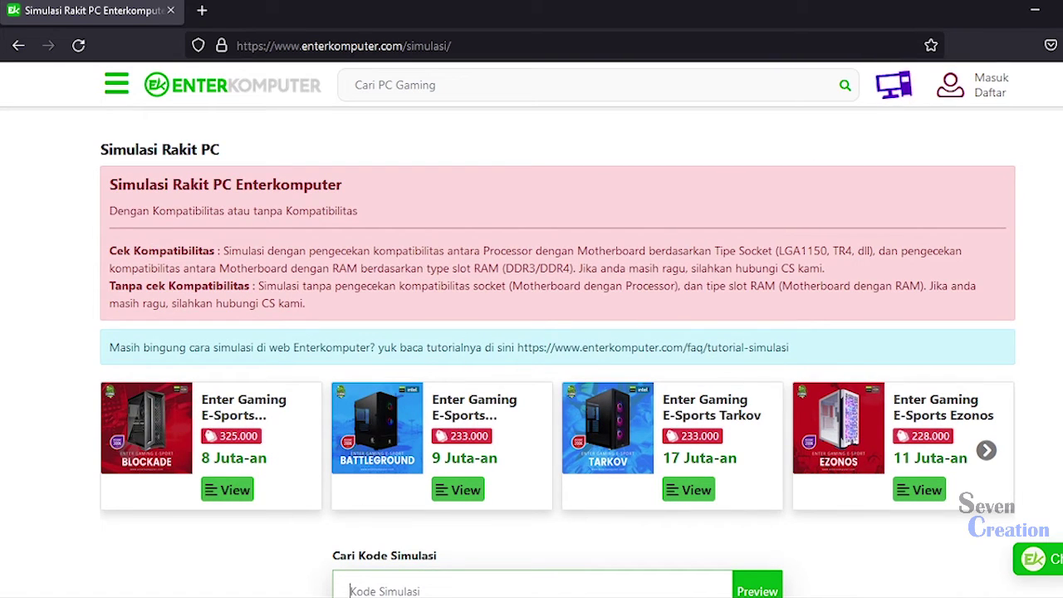
- Try to open the Pilih Kompatibilitas choices in the compatibility section, and reload the simulation page
{"action": "scroll", "coordinate": [206, 249], "scroll_direction": "down", "scroll_amount": 6}
{"action": "scroll", "coordinate": [440, 255], "scroll_direction": "up", "scroll_amount": 2}
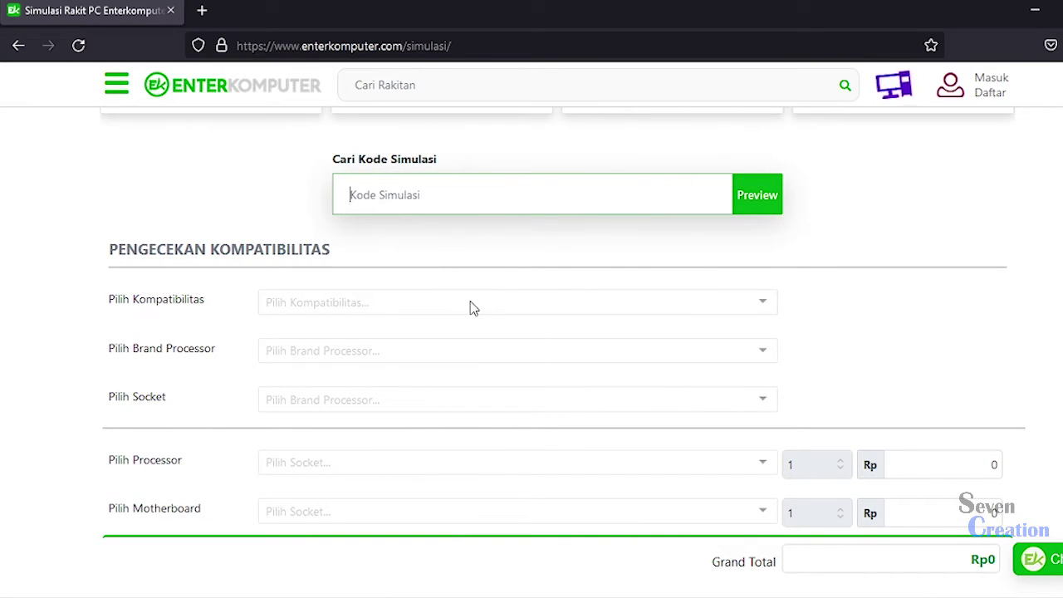
{"action": "left_click", "coordinate": [330, 306]}
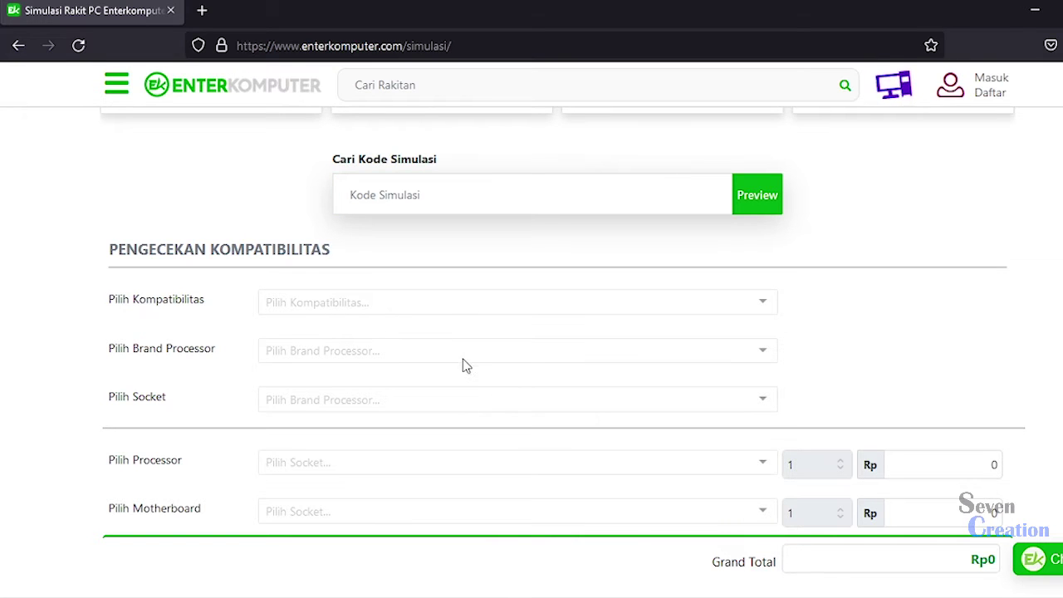
{"action": "left_click", "coordinate": [78, 45]}
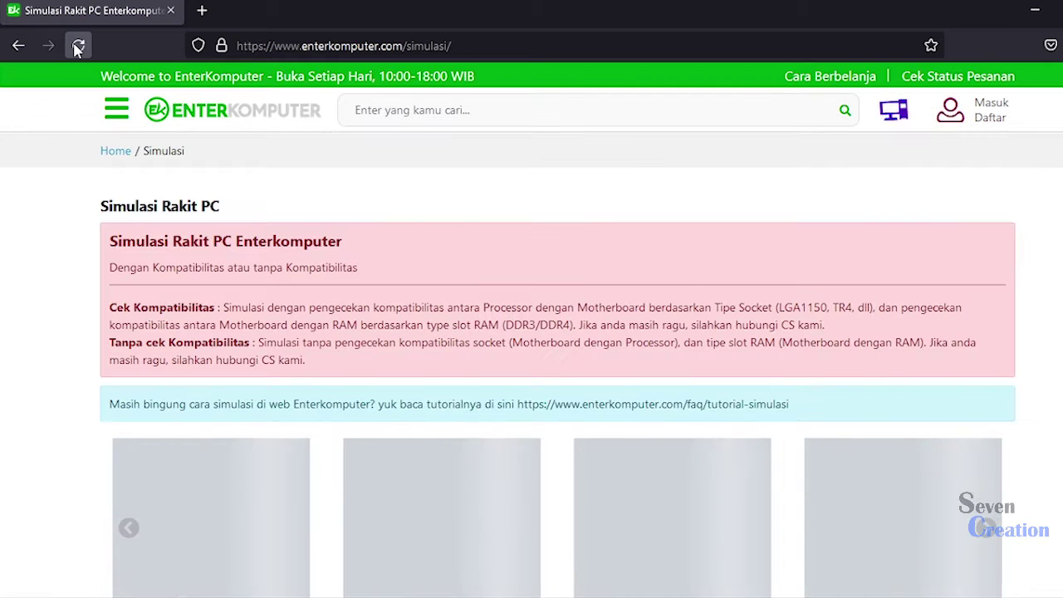
- Replace the current browser tab with a fresh one and go to enterkomputer.com
{"action": "left_click", "coordinate": [202, 10]}
{"action": "left_click", "coordinate": [170, 10]}
{"action": "left_click", "coordinate": [239, 45]}
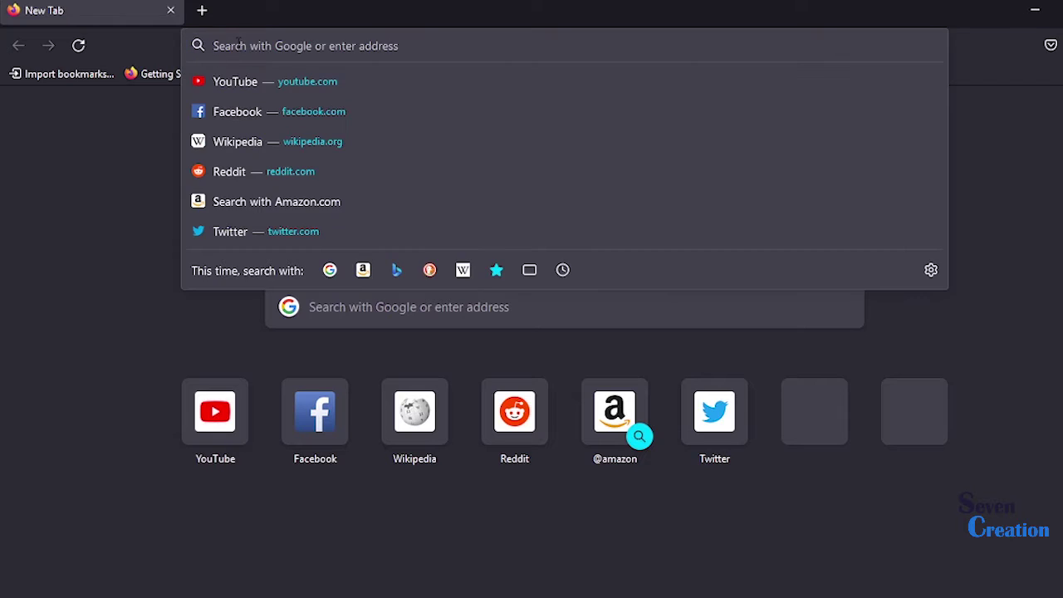
{"action": "type", "text": "e"}
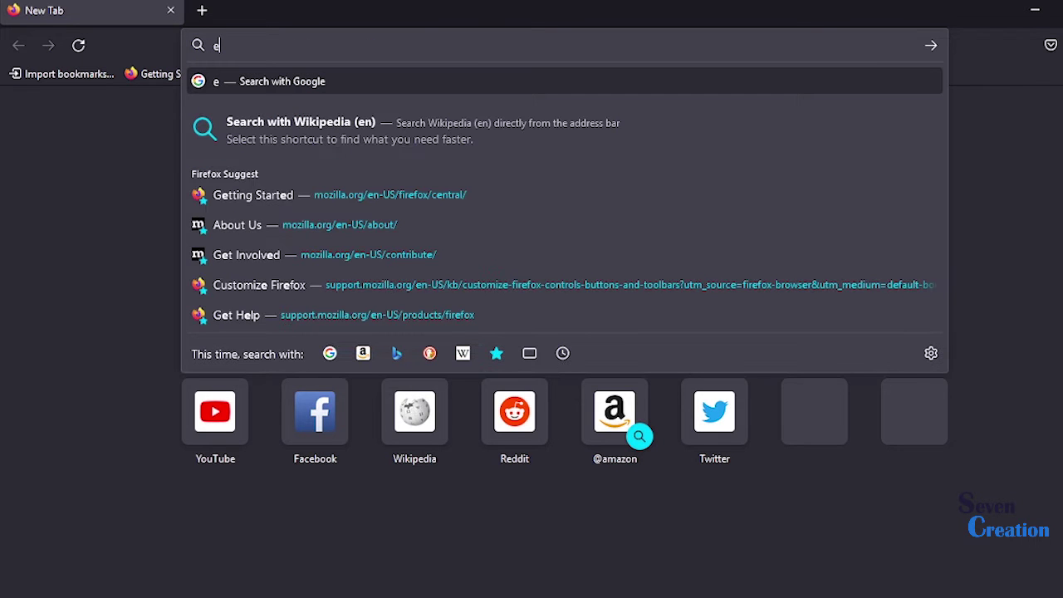
{"action": "type", "text": "nterkomp"}
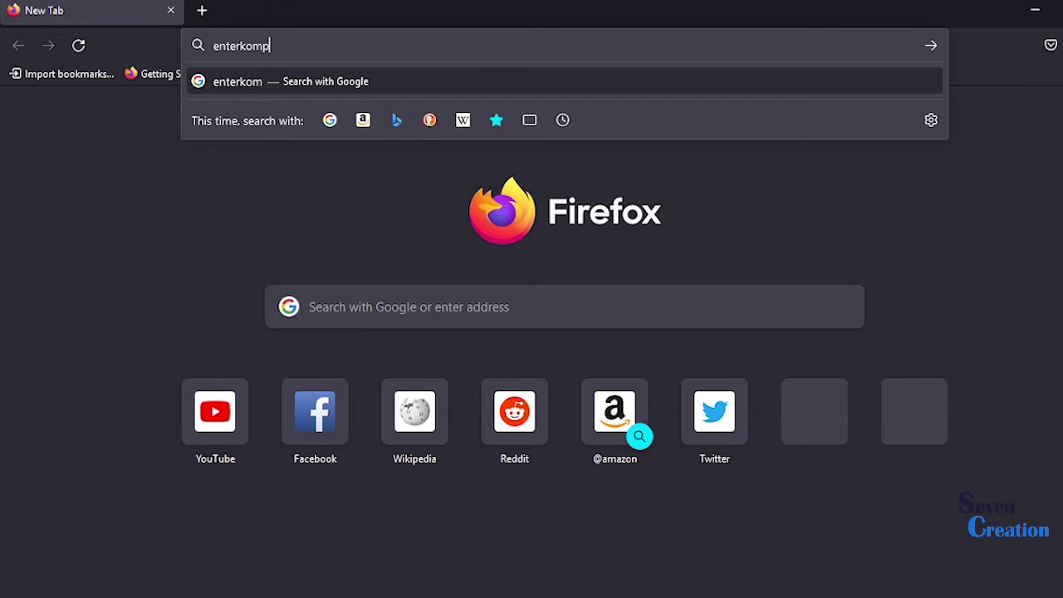
{"action": "type", "text": "uter.com"}
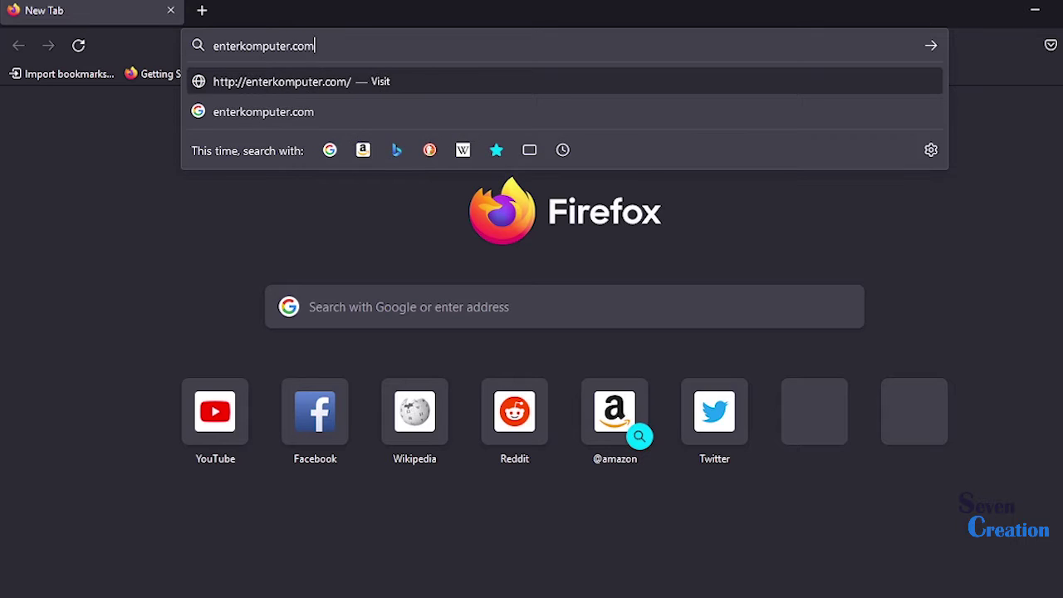
{"action": "key", "text": "Return"}
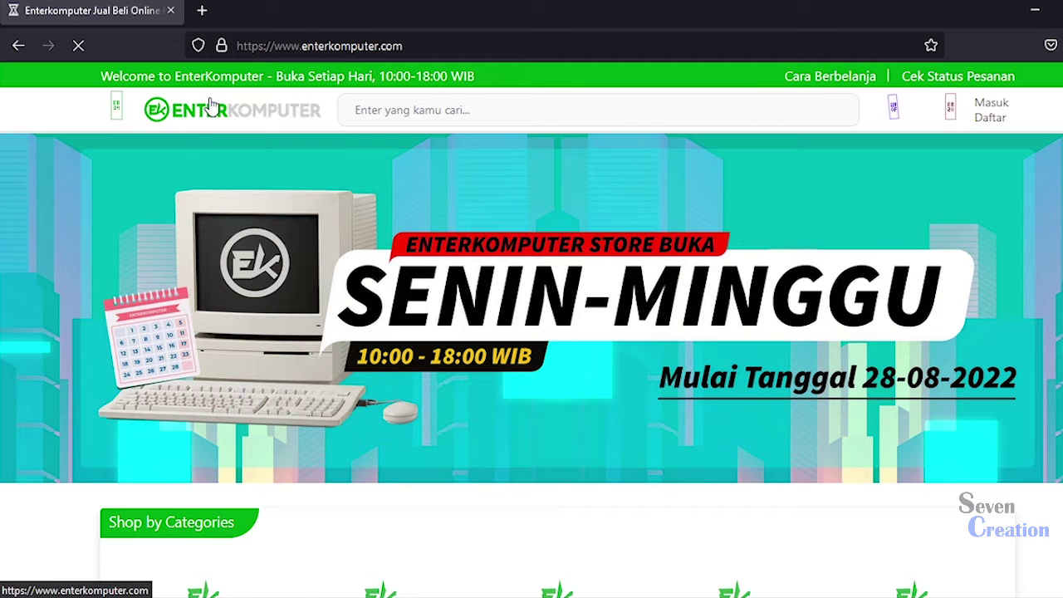
- Open the site's Rakit PC simulation page and look over its builds and component selection form
{"action": "left_click", "coordinate": [892, 118]}
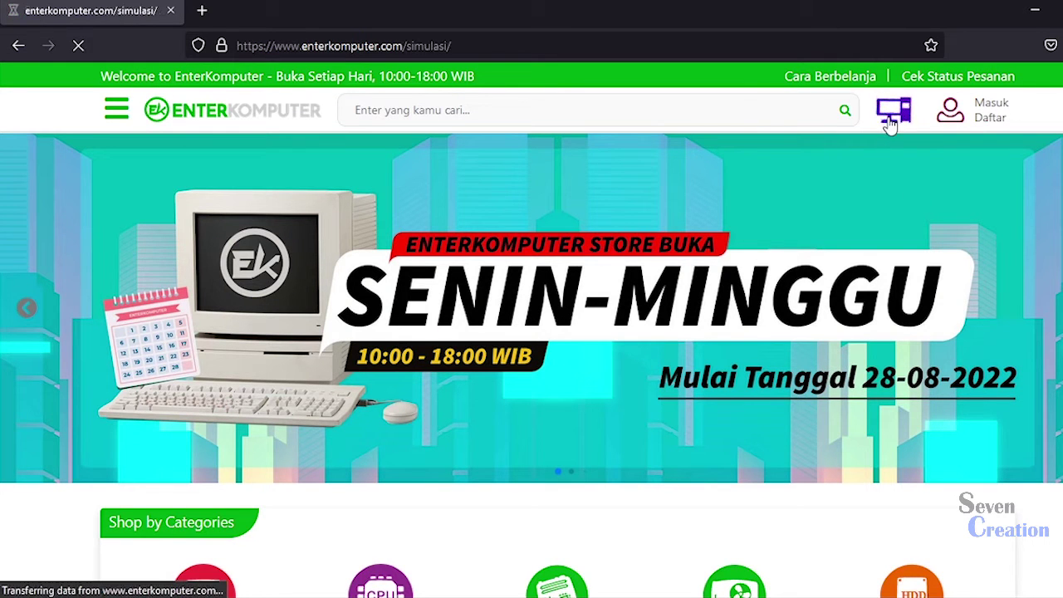
{"action": "scroll", "coordinate": [968, 166], "scroll_direction": "down", "scroll_amount": 3}
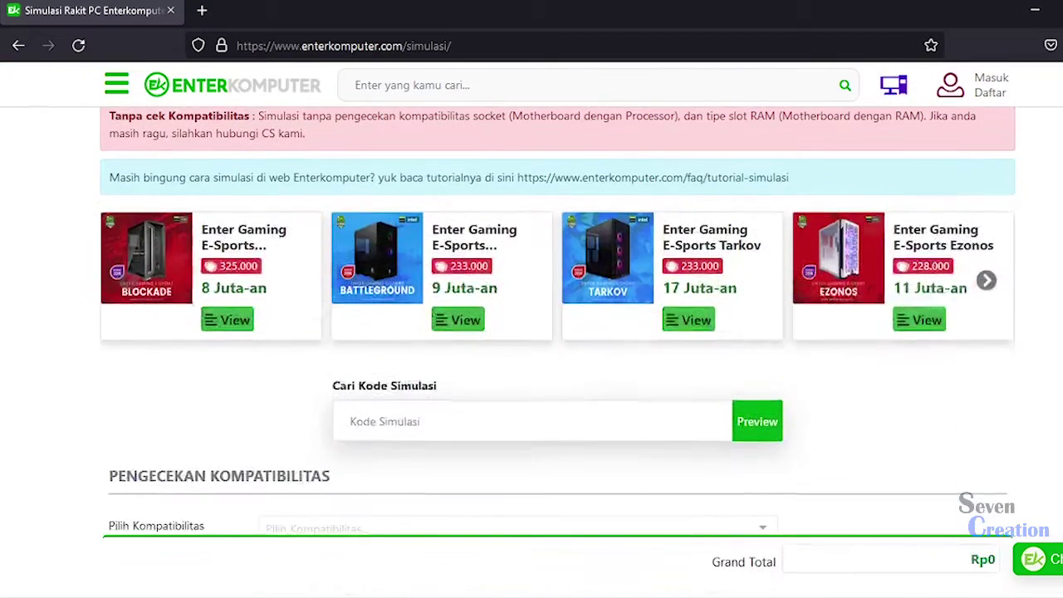
{"action": "scroll", "coordinate": [663, 284], "scroll_direction": "down", "scroll_amount": 3}
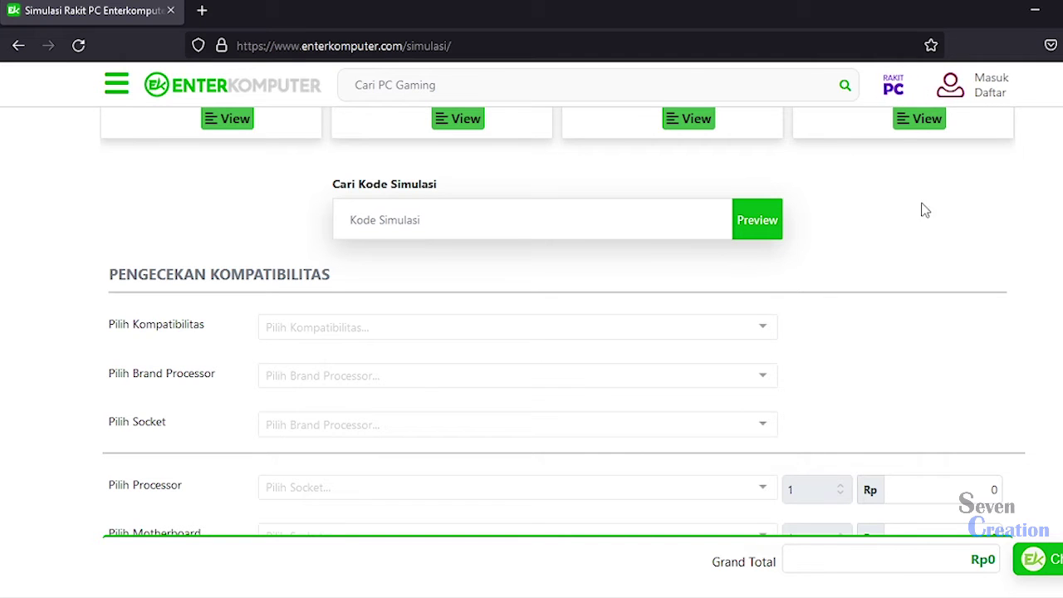
{"action": "scroll", "coordinate": [531, 332], "scroll_direction": "up", "scroll_amount": 5}
{"action": "scroll", "coordinate": [532, 332], "scroll_direction": "down", "scroll_amount": 7}
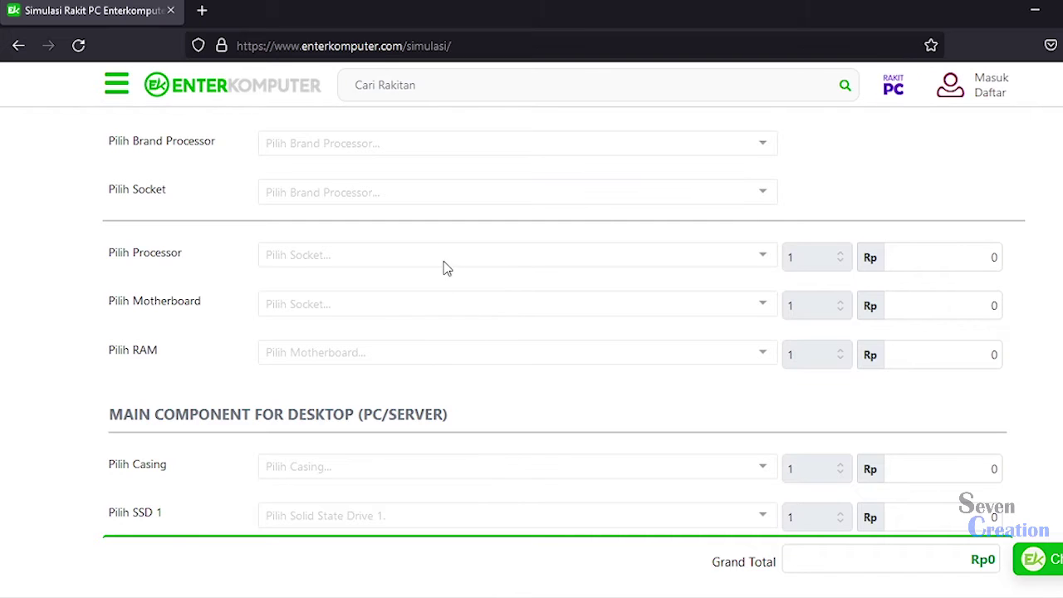
- Search the computer's installed programs for chrome and dismiss the search
{"action": "left_click", "coordinate": [91, 591]}
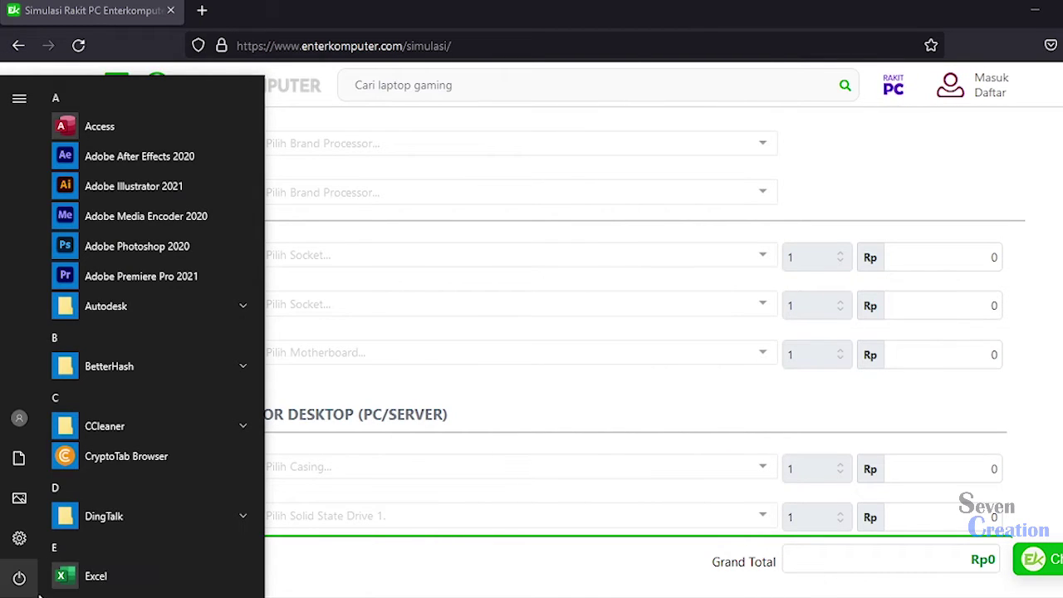
{"action": "type", "text": "ch"}
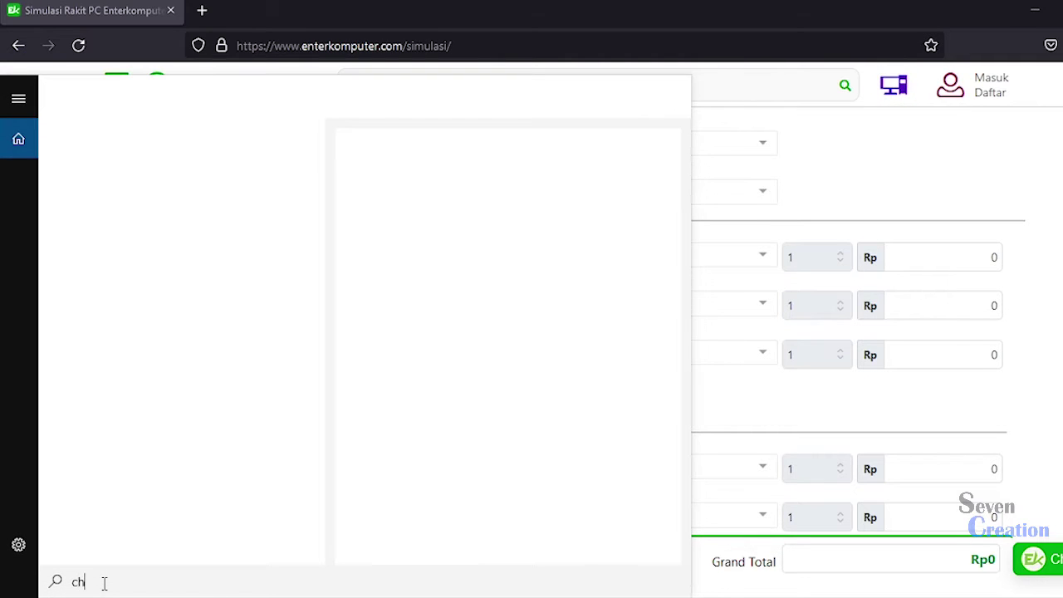
{"action": "type", "text": "rome"}
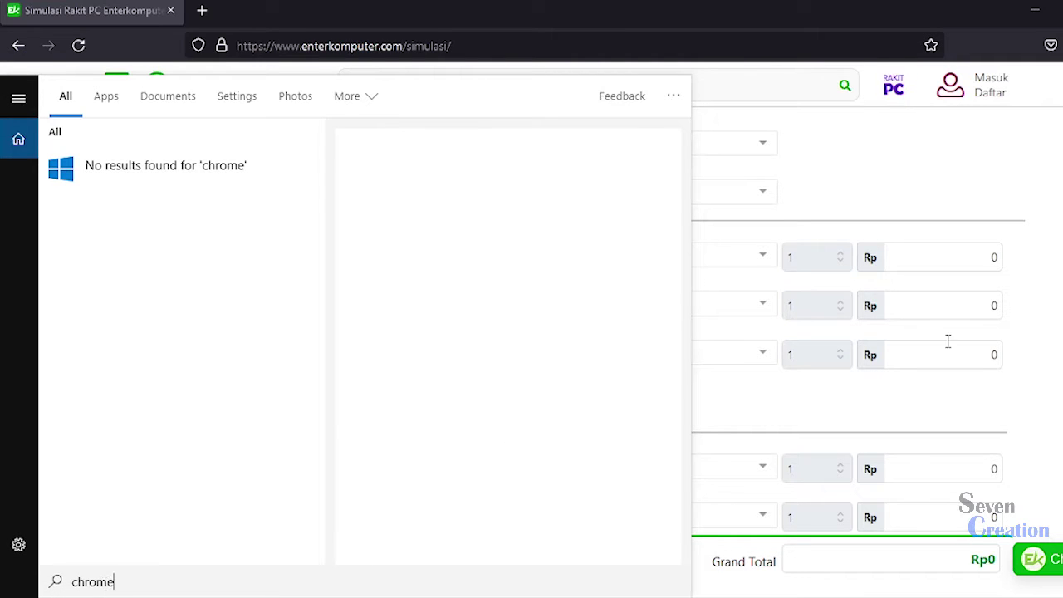
{"action": "key", "text": "Escape"}
{"action": "scroll", "coordinate": [944, 232], "scroll_direction": "up", "scroll_amount": 5}
{"action": "scroll", "coordinate": [944, 232], "scroll_direction": "down", "scroll_amount": 6}
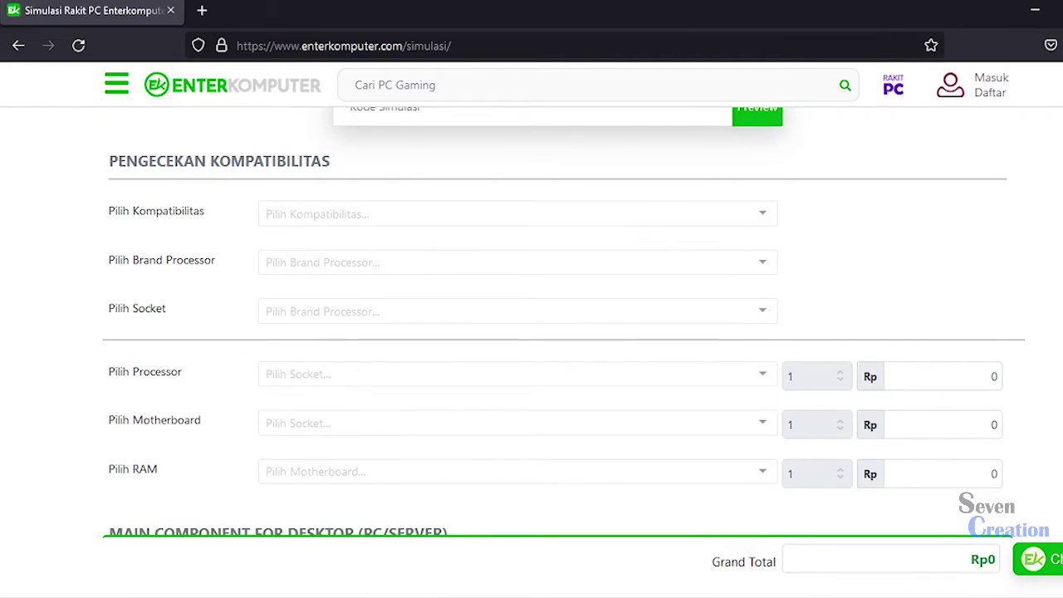
{"action": "scroll", "coordinate": [944, 200], "scroll_direction": "up", "scroll_amount": 5}
{"action": "scroll", "coordinate": [532, 332], "scroll_direction": "up", "scroll_amount": 1}
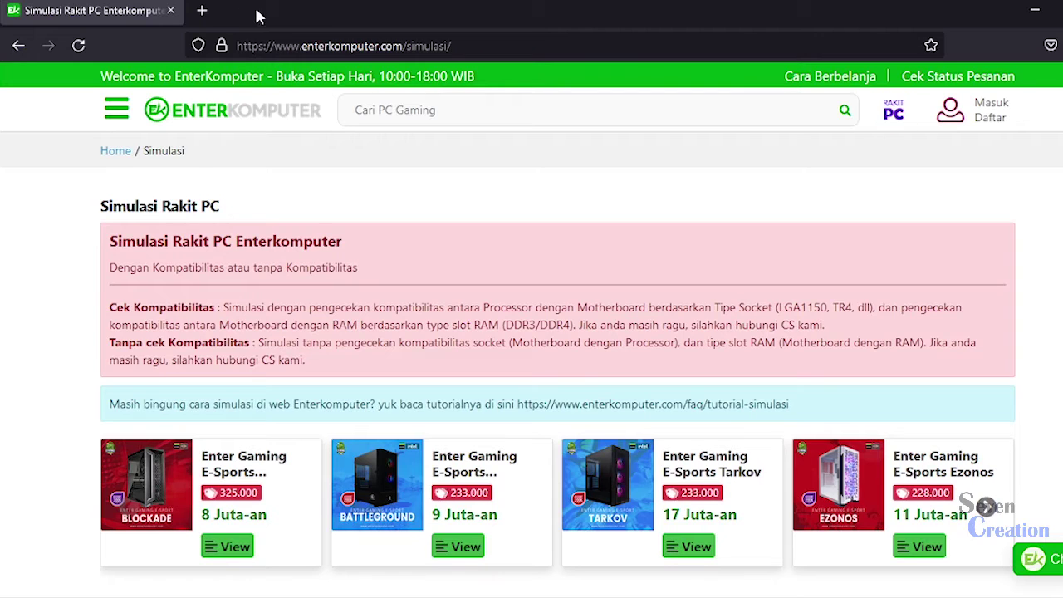
- Reload the Rakit PC simulation page and look over its ready-made builds and compatibility form
{"action": "left_click", "coordinate": [894, 115]}
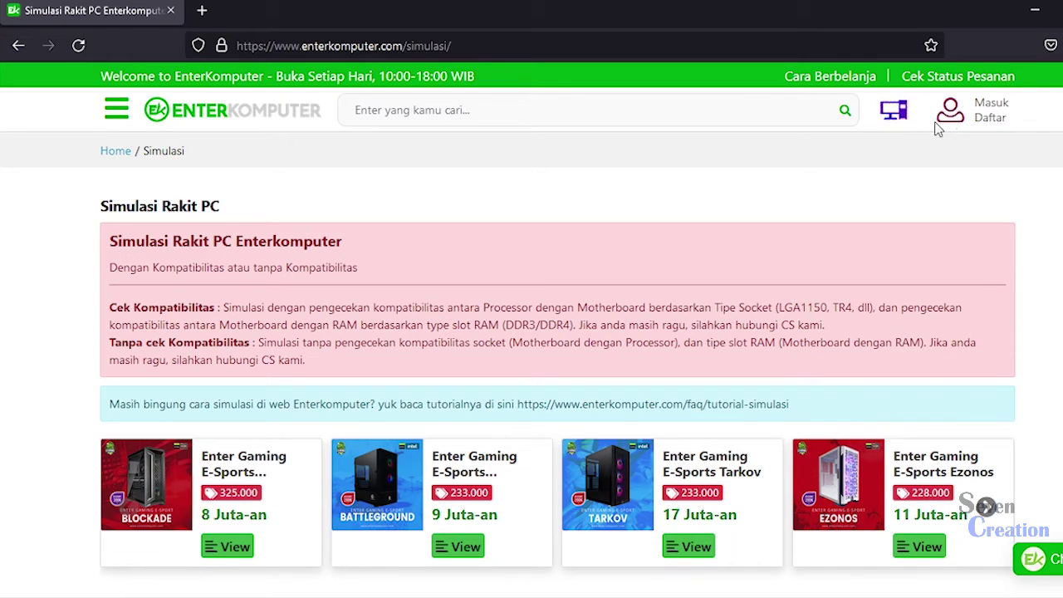
{"action": "left_click", "coordinate": [893, 117]}
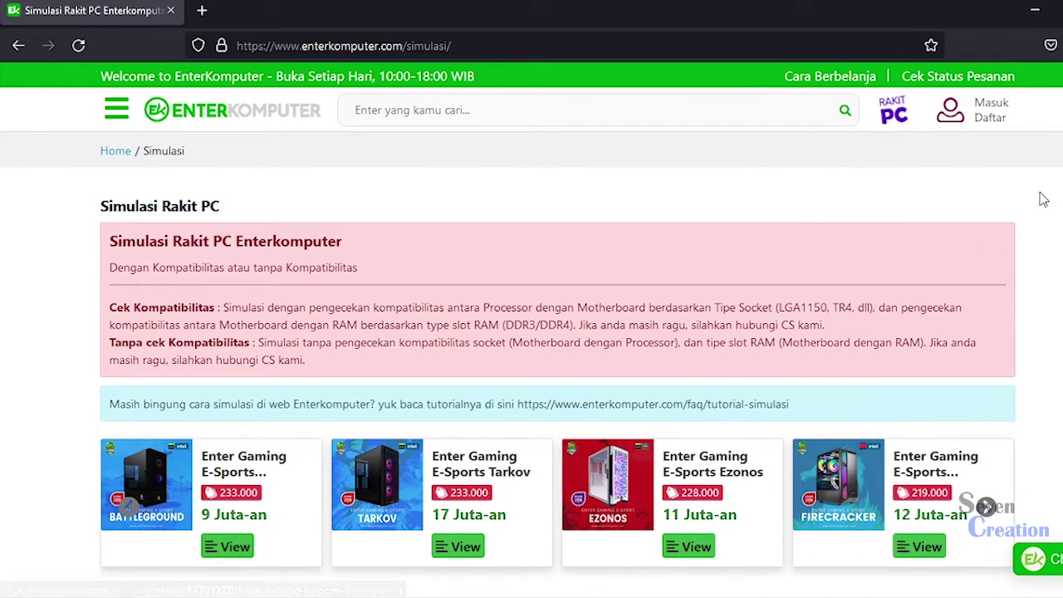
{"action": "scroll", "coordinate": [532, 332], "scroll_direction": "down", "scroll_amount": 6}
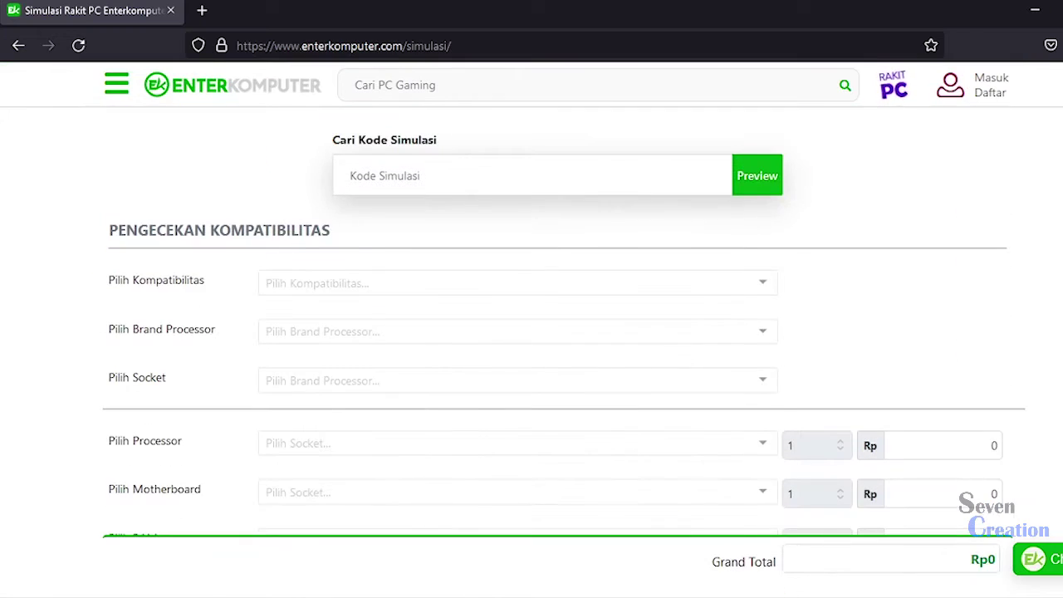
{"action": "scroll", "coordinate": [531, 332], "scroll_direction": "up", "scroll_amount": 3}
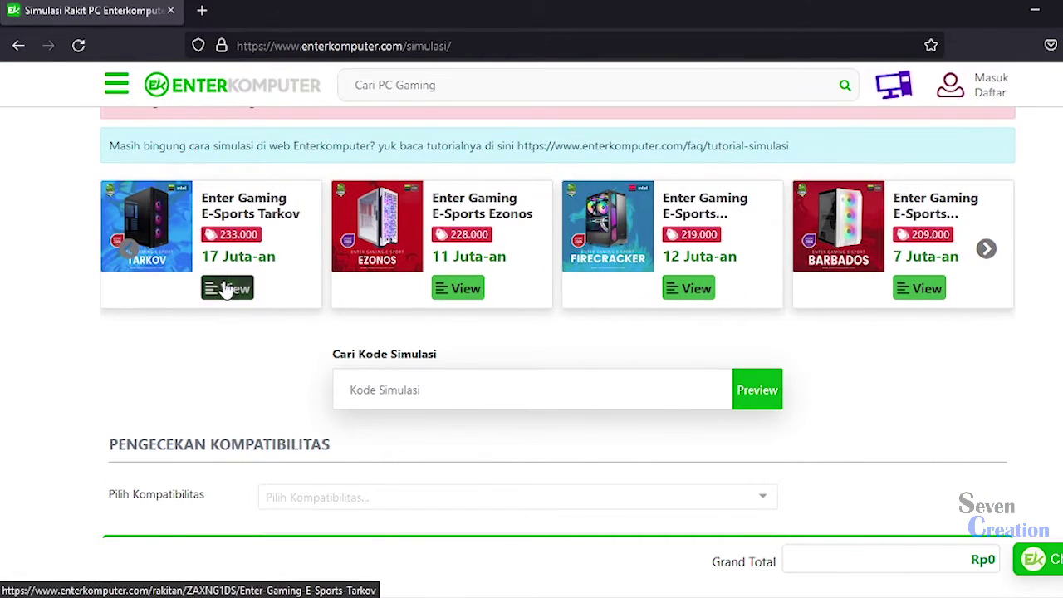
- Open the Enter Gaming E-Sports Tarkov build in a new browser tab and start its Edit/Upgrade simulation
{"action": "right_click", "coordinate": [225, 290]}
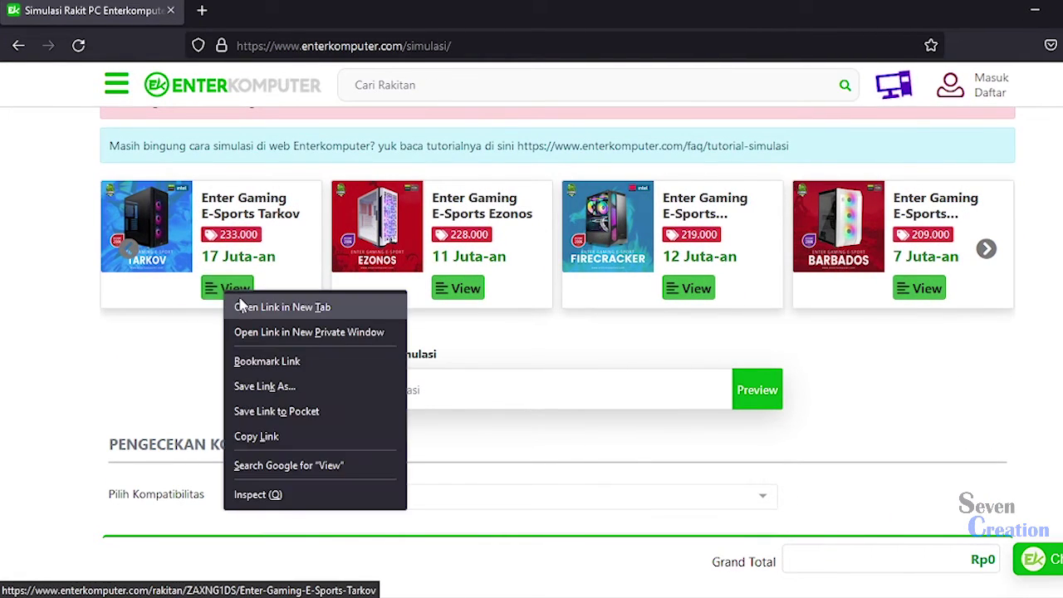
{"action": "left_click", "coordinate": [239, 306]}
{"action": "left_click", "coordinate": [280, 10]}
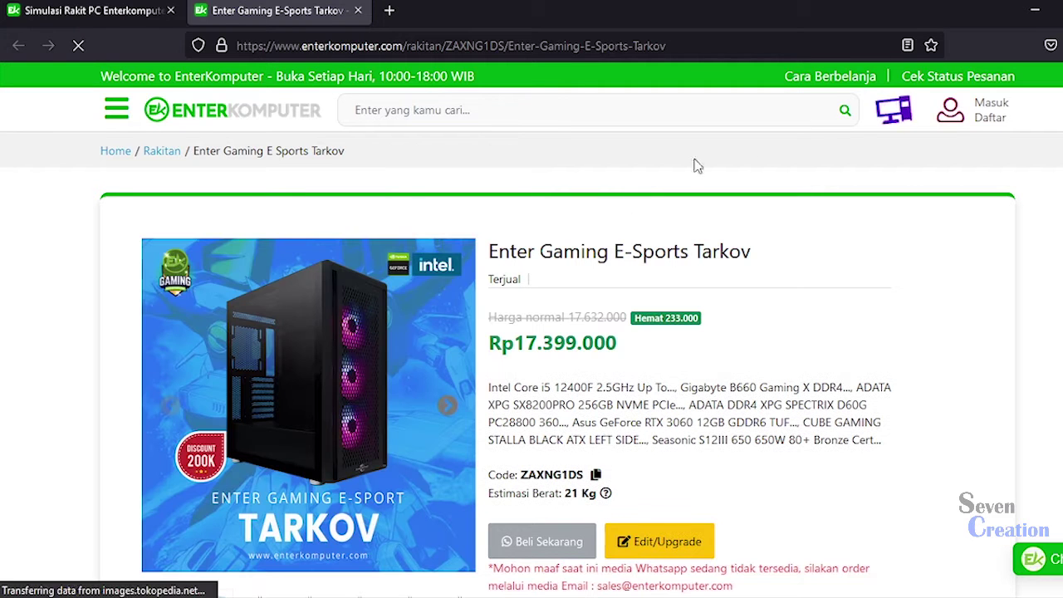
{"action": "left_click", "coordinate": [694, 542]}
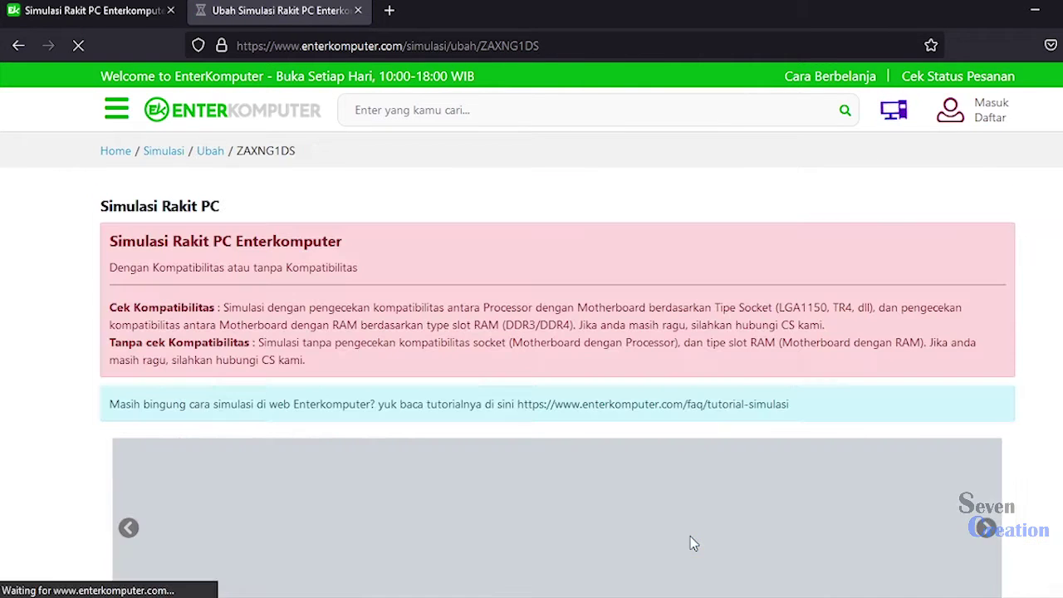
- Look over the Tarkov build's edit form, from the compatibility check to the notebook and all-in-one section
{"action": "scroll", "coordinate": [618, 427], "scroll_direction": "down", "scroll_amount": 2}
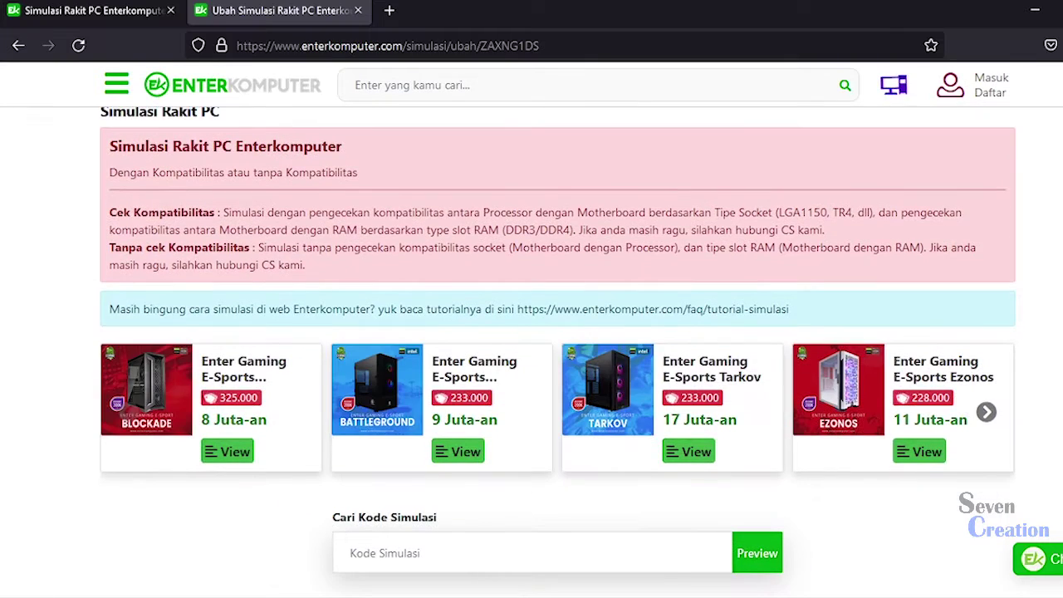
{"action": "scroll", "coordinate": [559, 333], "scroll_direction": "down", "scroll_amount": 4}
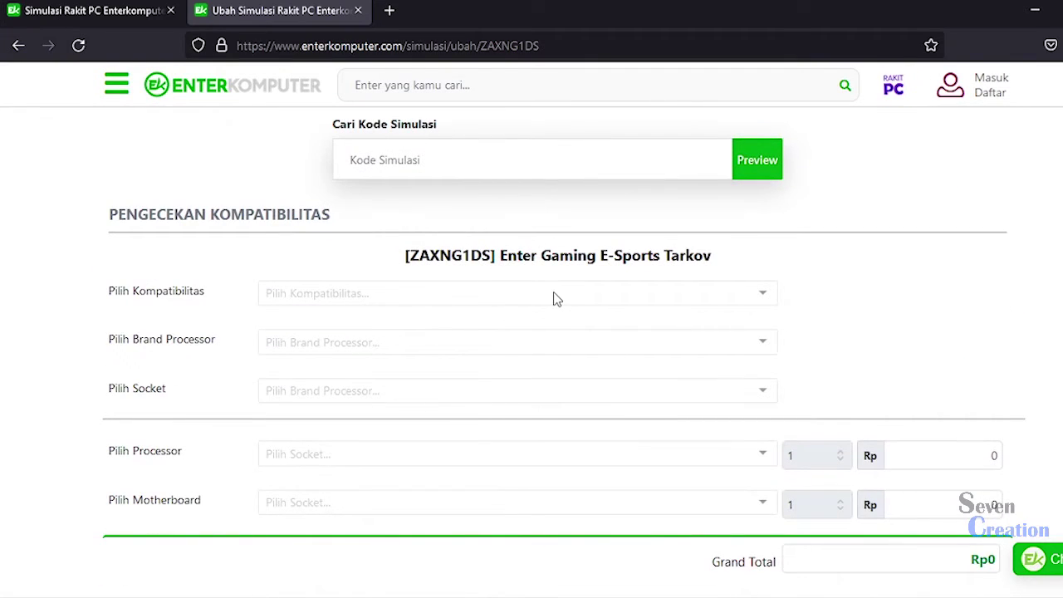
{"action": "scroll", "coordinate": [908, 279], "scroll_direction": "down", "scroll_amount": 15}
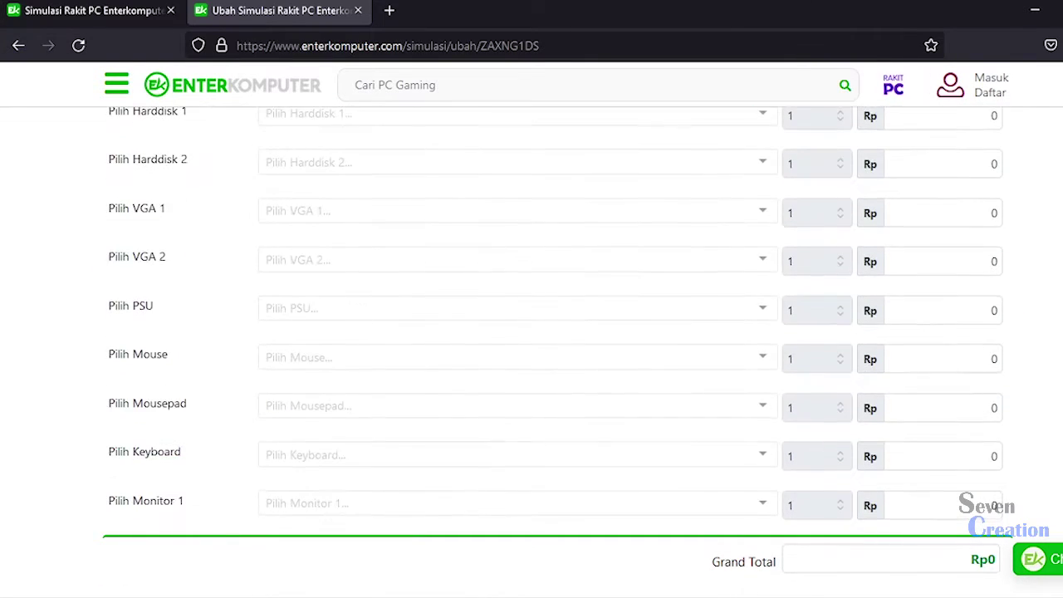
{"action": "scroll", "coordinate": [558, 332], "scroll_direction": "down", "scroll_amount": 3}
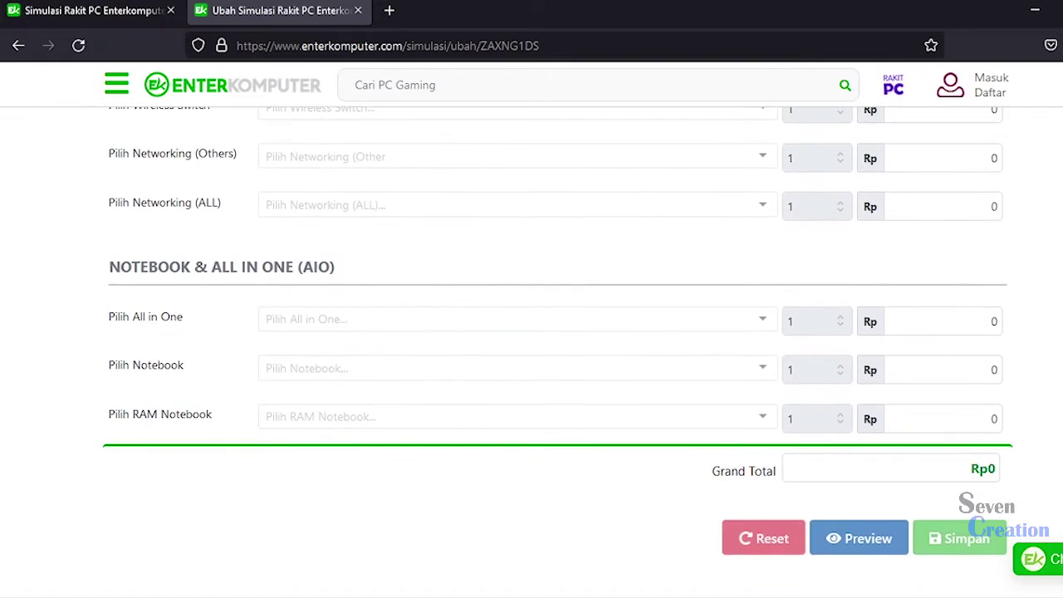
{"action": "scroll", "coordinate": [558, 332], "scroll_direction": "up", "scroll_amount": 4}
{"action": "scroll", "coordinate": [558, 332], "scroll_direction": "down", "scroll_amount": 6}
{"action": "scroll", "coordinate": [558, 332], "scroll_direction": "up", "scroll_amount": 20}
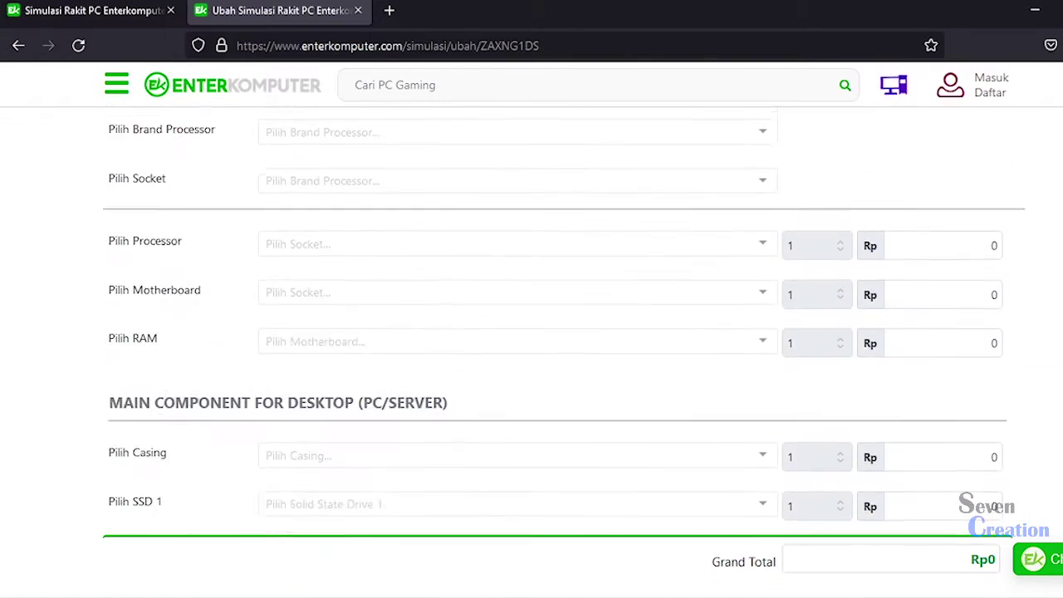
{"action": "scroll", "coordinate": [558, 332], "scroll_direction": "down", "scroll_amount": 1}
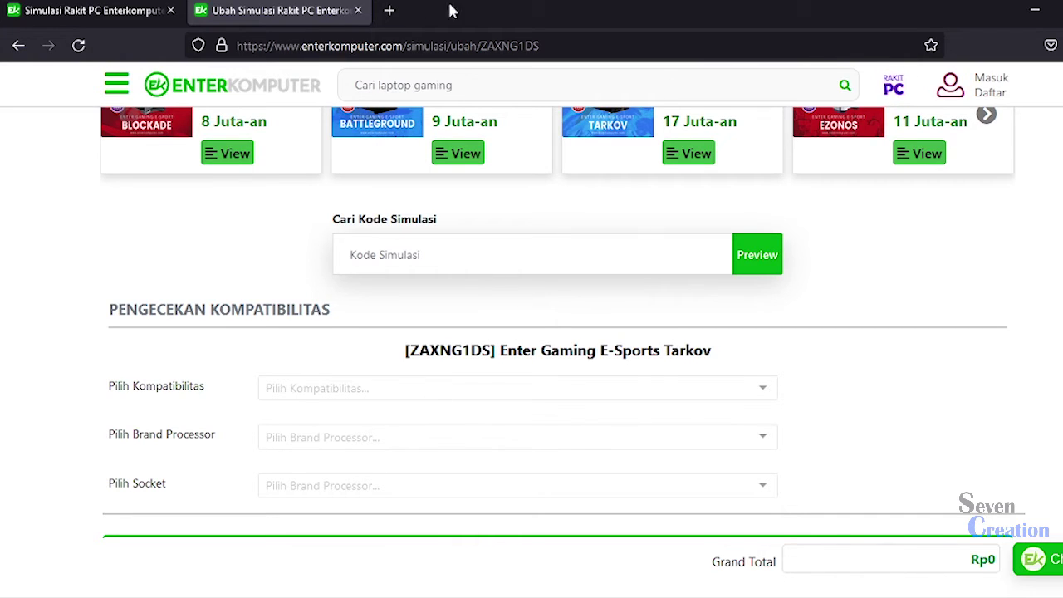
- Open Firefox's settings and examine the Home, Sync and Privacy & Security categories
{"action": "left_click", "coordinate": [1050, 45]}
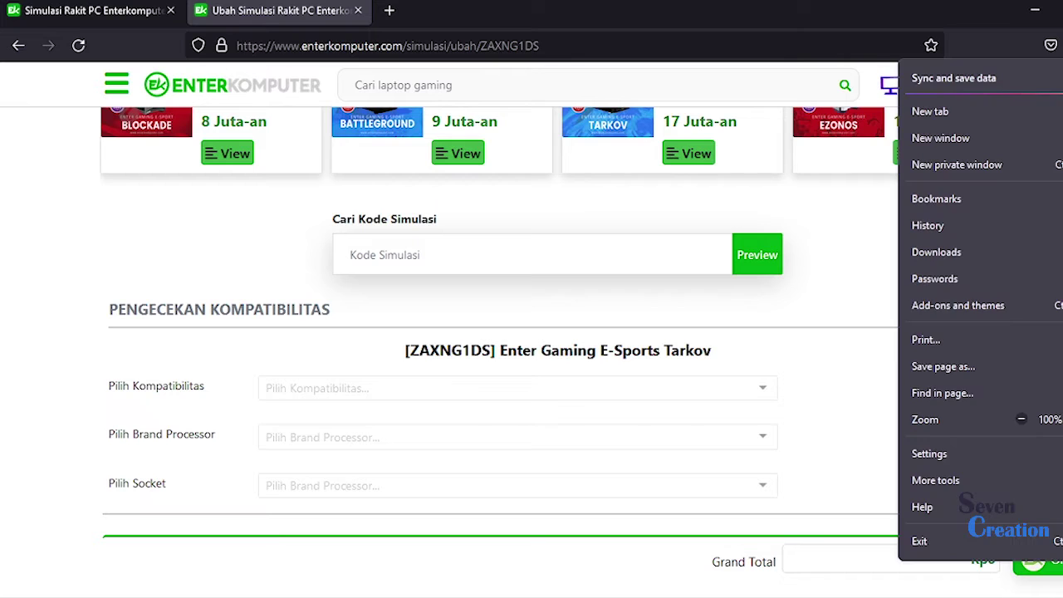
{"action": "left_click", "coordinate": [960, 455]}
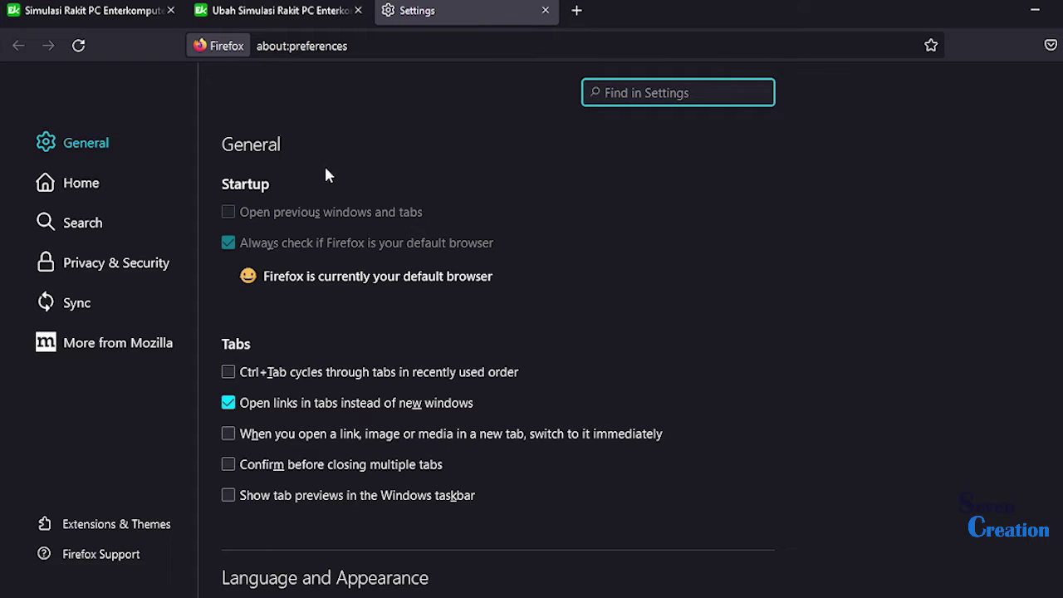
{"action": "left_click", "coordinate": [85, 190]}
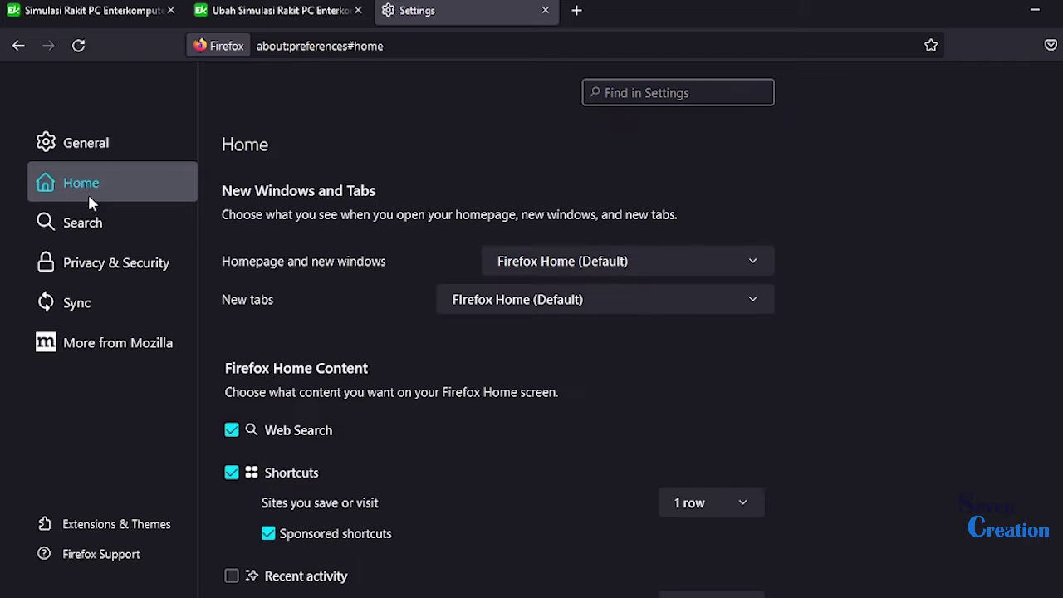
{"action": "scroll", "coordinate": [499, 332], "scroll_direction": "down", "scroll_amount": 3}
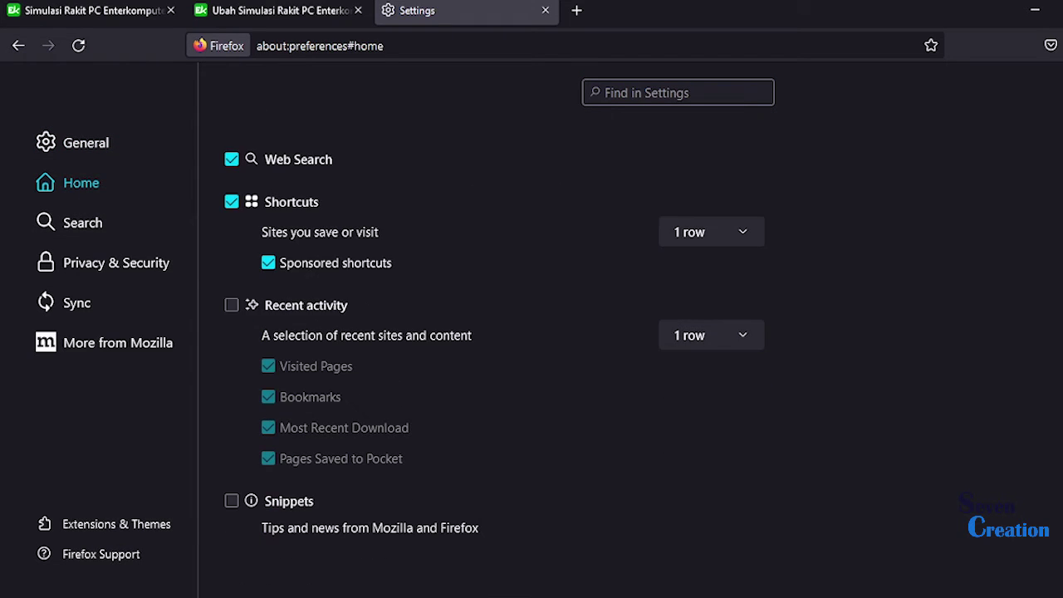
{"action": "left_click", "coordinate": [123, 349]}
{"action": "left_click", "coordinate": [92, 314]}
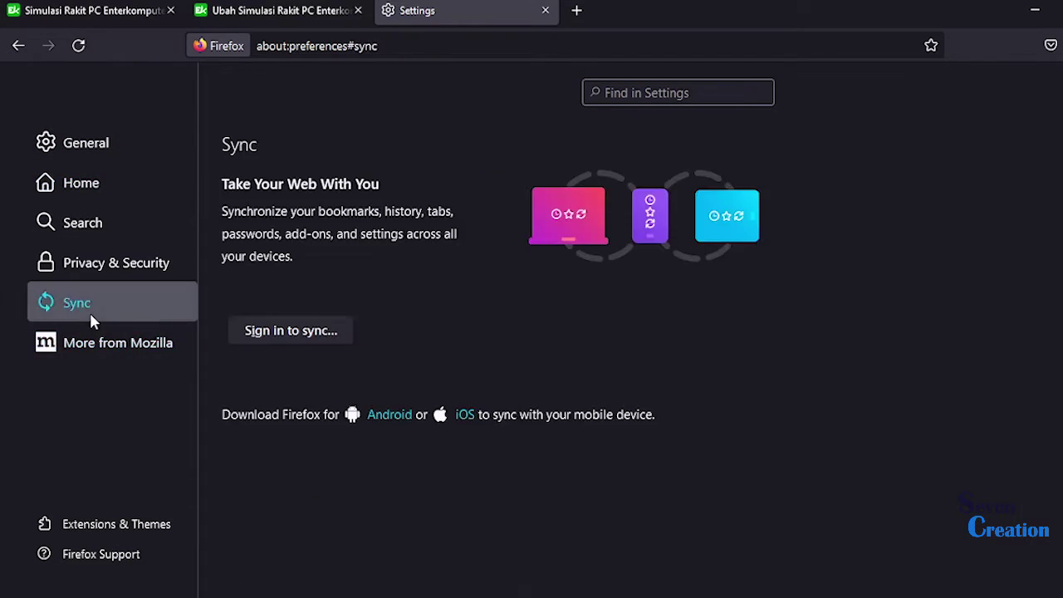
{"action": "left_click", "coordinate": [122, 263]}
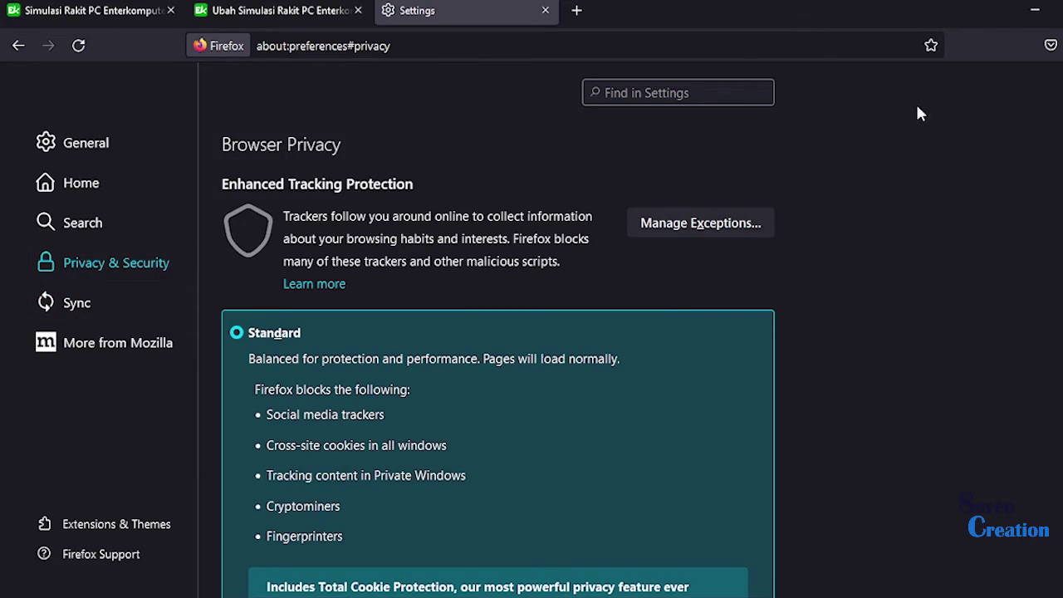
{"action": "scroll", "coordinate": [918, 113], "scroll_direction": "down", "scroll_amount": 15}
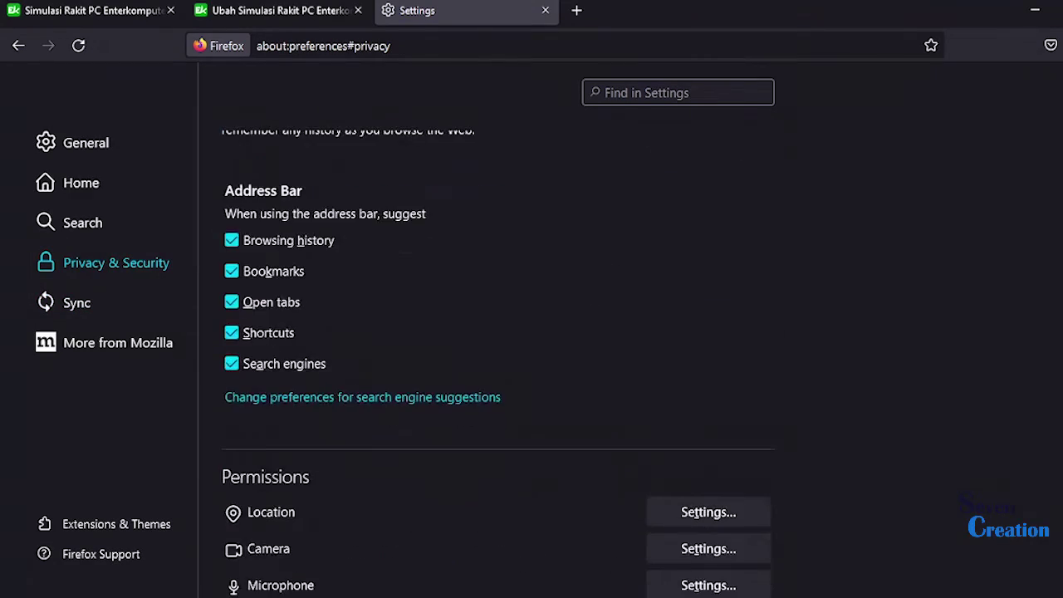
{"action": "scroll", "coordinate": [498, 363], "scroll_direction": "down", "scroll_amount": 15}
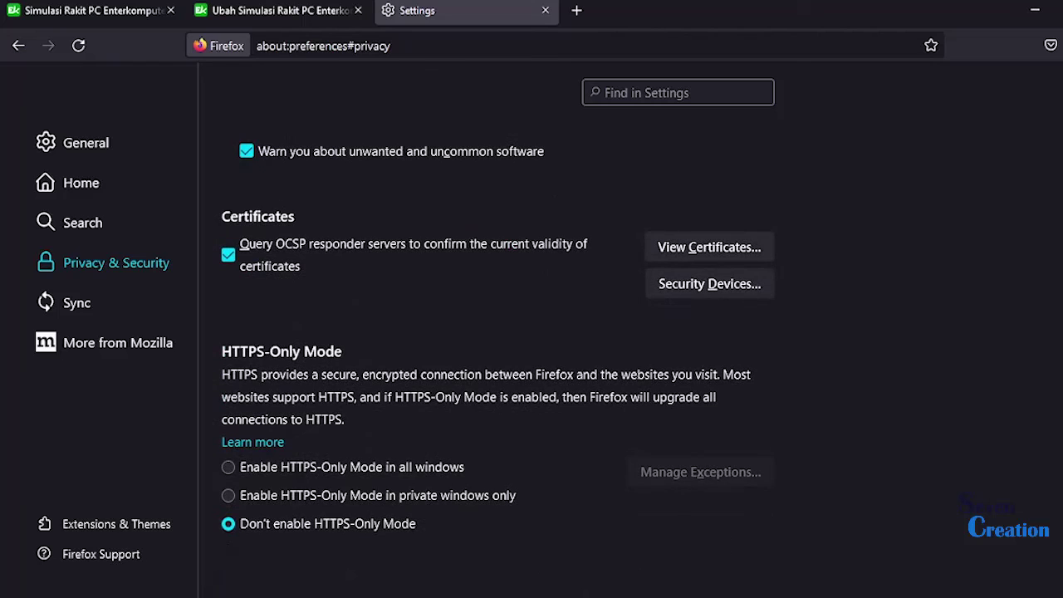
- Go back through the Firefox settings categories from Sync and More from Mozilla up to General and Home
{"action": "left_click", "coordinate": [73, 307]}
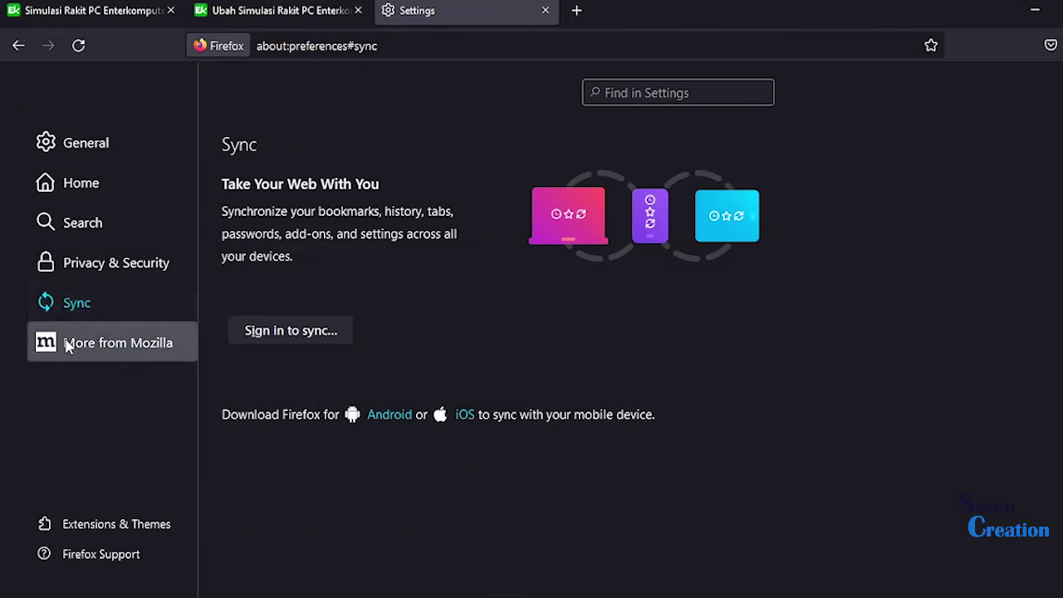
{"action": "left_click", "coordinate": [72, 344]}
{"action": "left_click", "coordinate": [75, 319]}
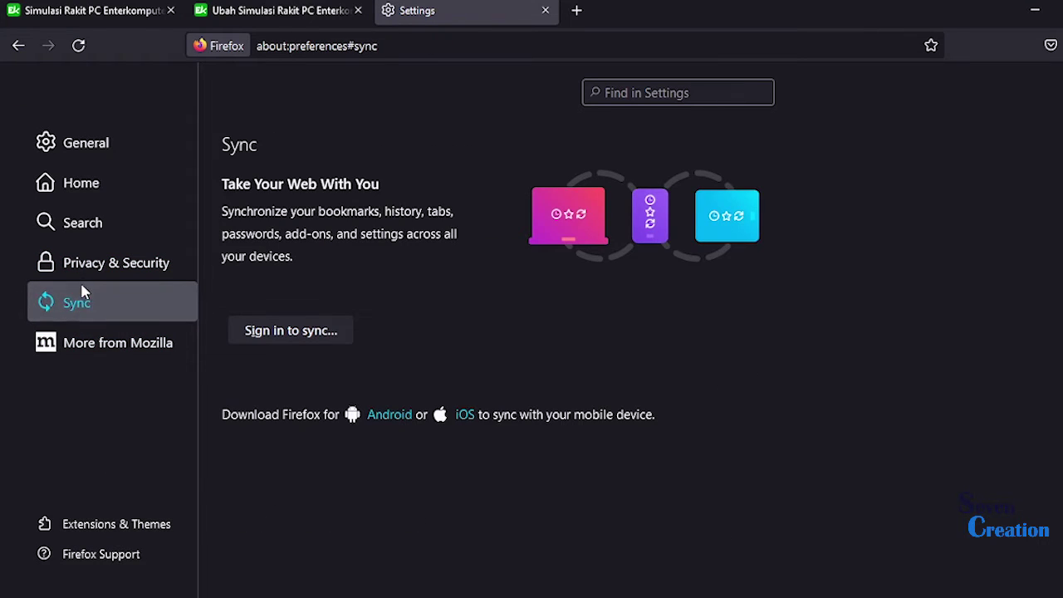
{"action": "left_click", "coordinate": [83, 273]}
{"action": "left_click", "coordinate": [83, 219]}
{"action": "left_click", "coordinate": [82, 184]}
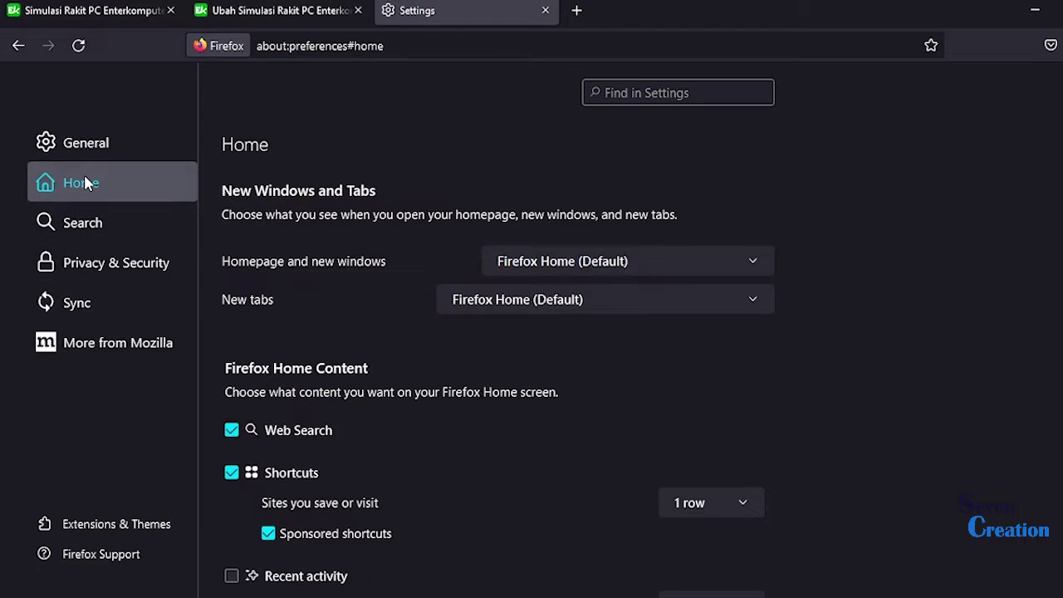
{"action": "left_click", "coordinate": [84, 139]}
{"action": "left_click", "coordinate": [97, 200]}
- Search the web for chrome in the browser tab that holds the settings page
{"action": "left_click", "coordinate": [274, 10]}
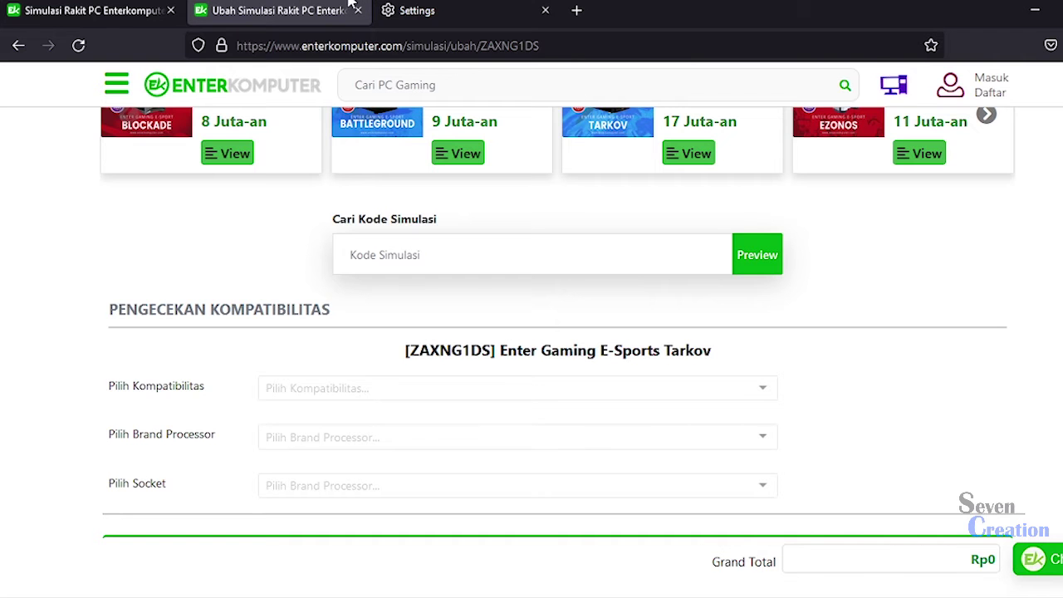
{"action": "left_click", "coordinate": [429, 7]}
{"action": "left_click", "coordinate": [419, 37]}
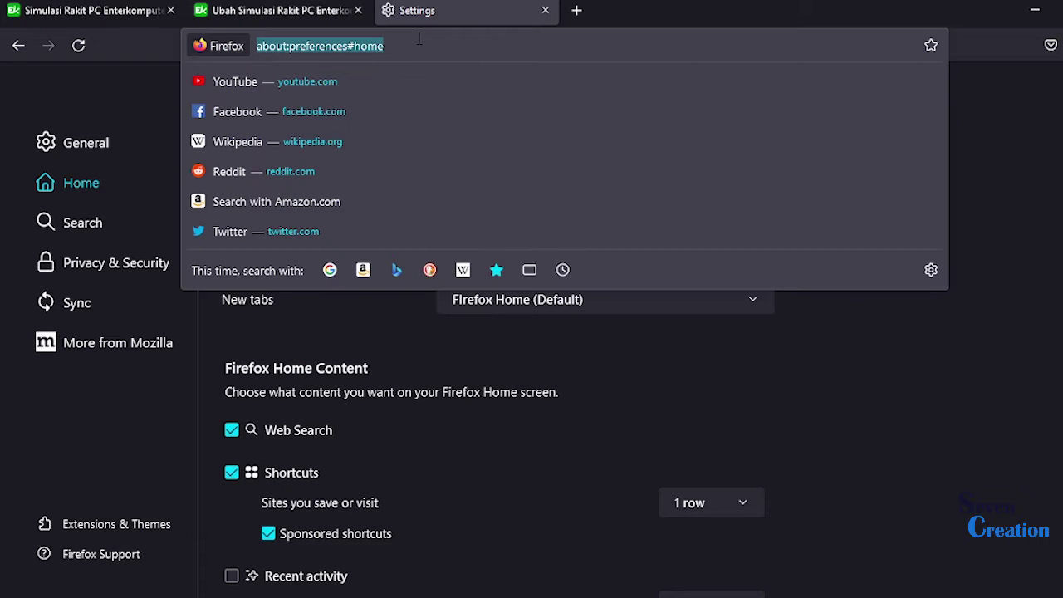
{"action": "type", "text": "chrome"}
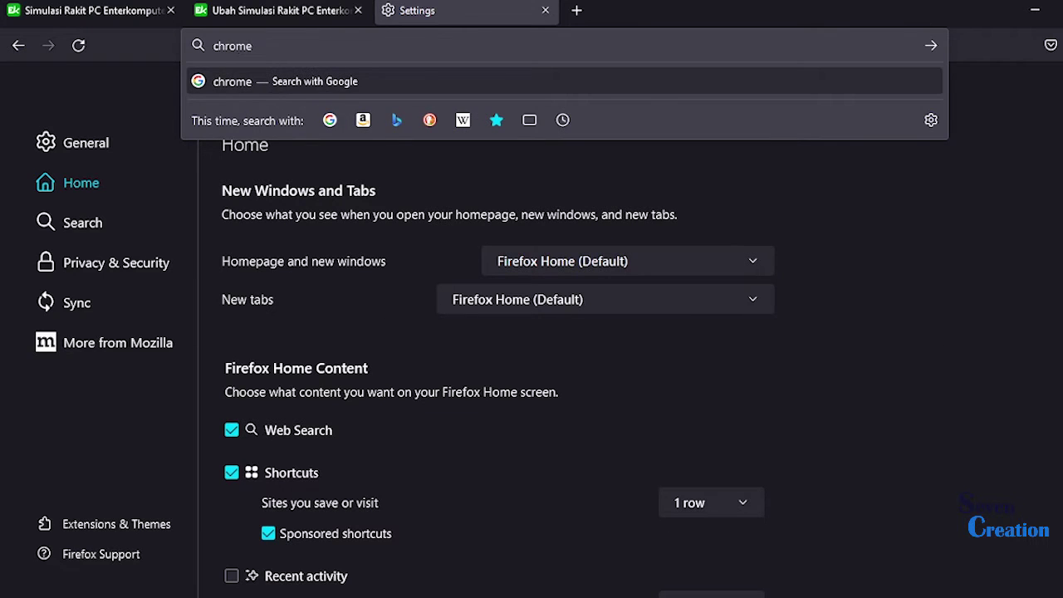
{"action": "key", "text": "Return"}
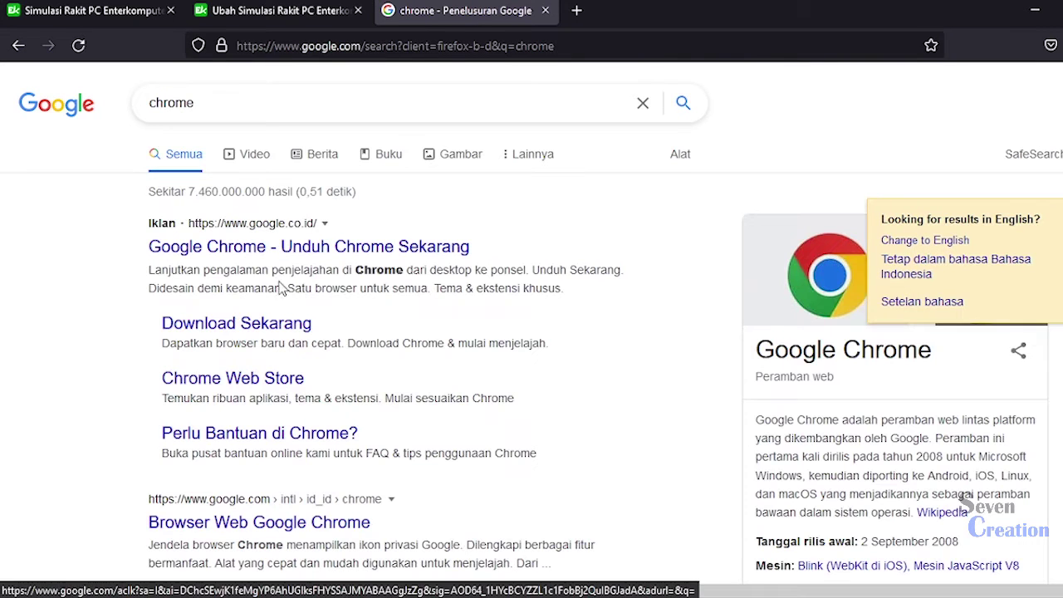
- Download the Chrome installer from Google's Chrome page and show the file in the Downloads folder
{"action": "left_click", "coordinate": [313, 253]}
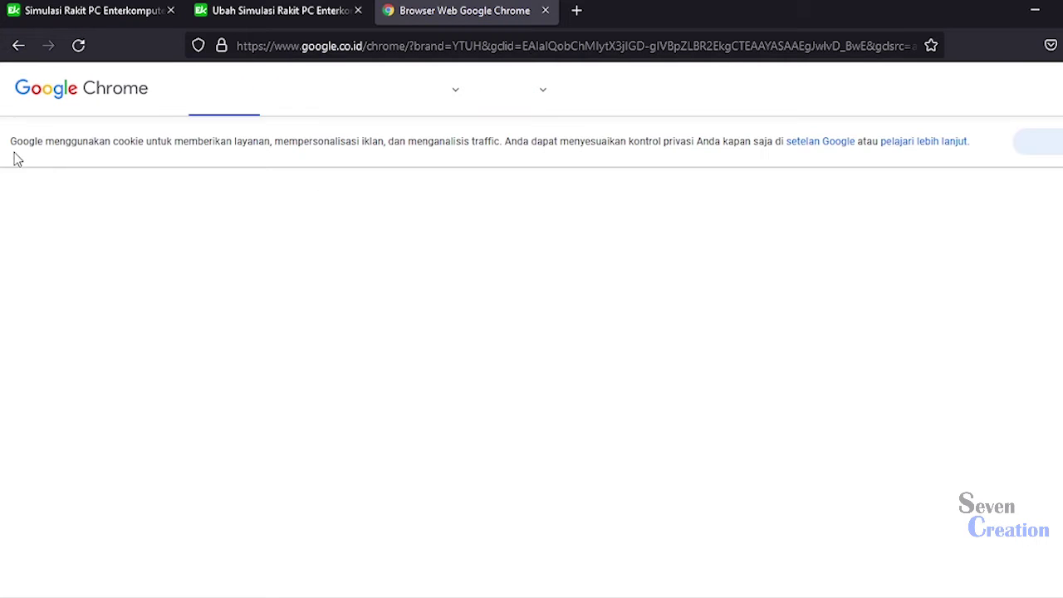
{"action": "left_click", "coordinate": [559, 394]}
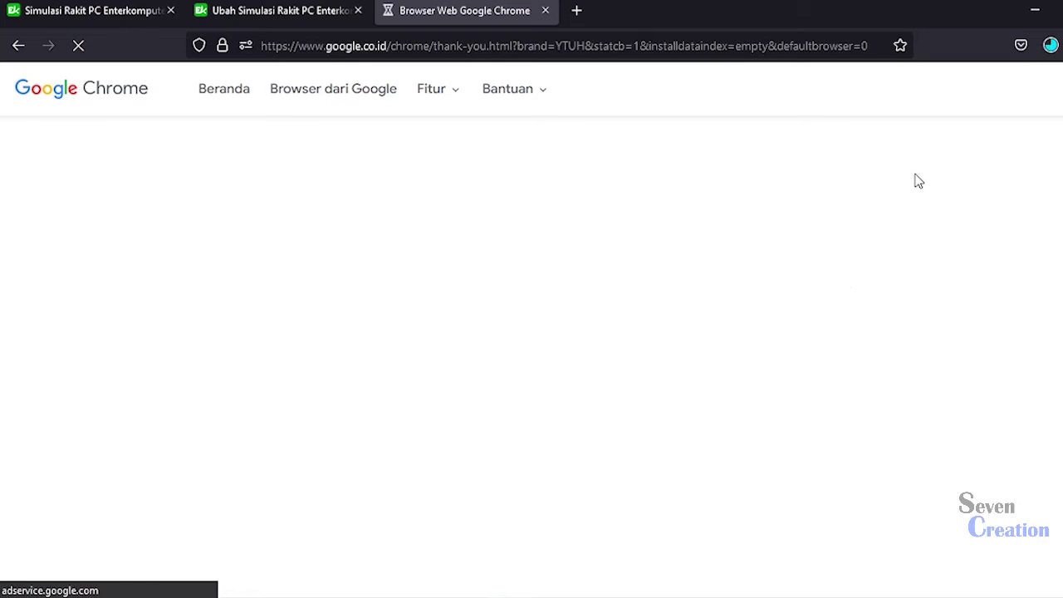
{"action": "left_click", "coordinate": [1051, 46]}
{"action": "left_click", "coordinate": [1041, 86]}
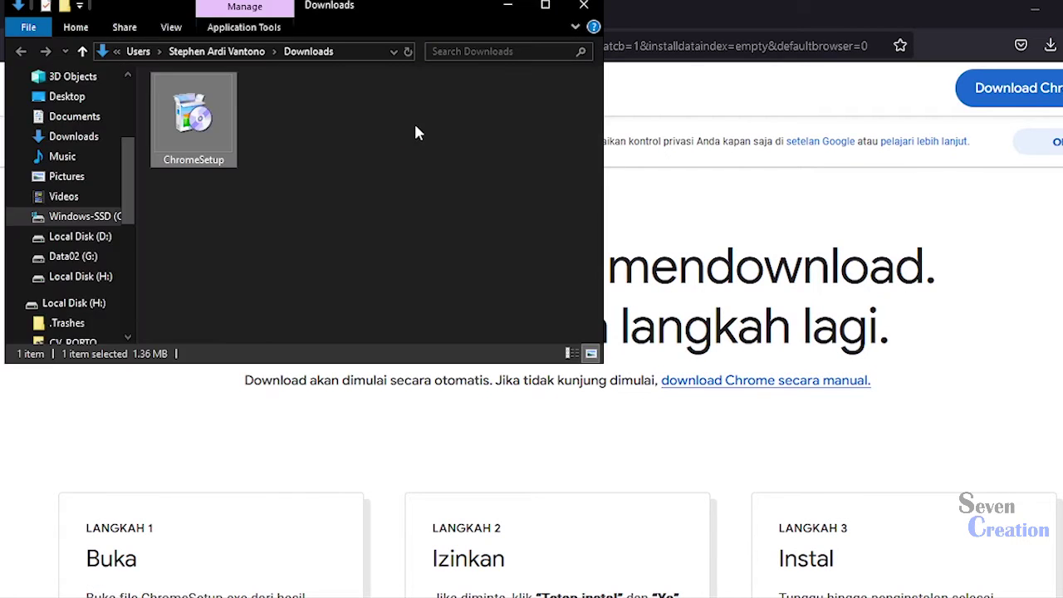
- Run ChromeSetup, minimize the Downloads folder window and check the Chrome installation's progress
{"action": "double_click", "coordinate": [220, 130]}
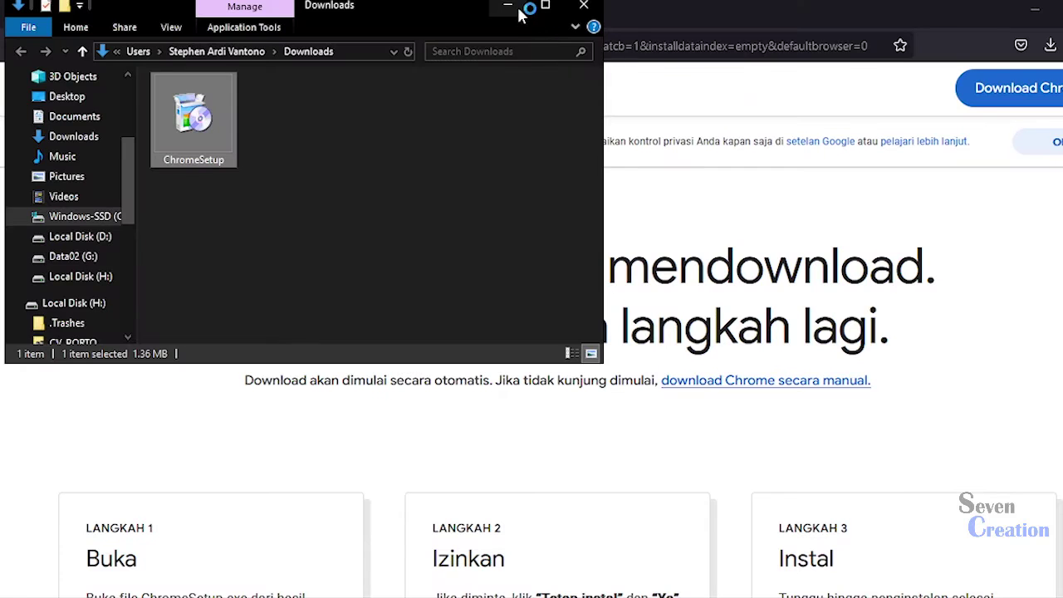
{"action": "left_click", "coordinate": [513, 9]}
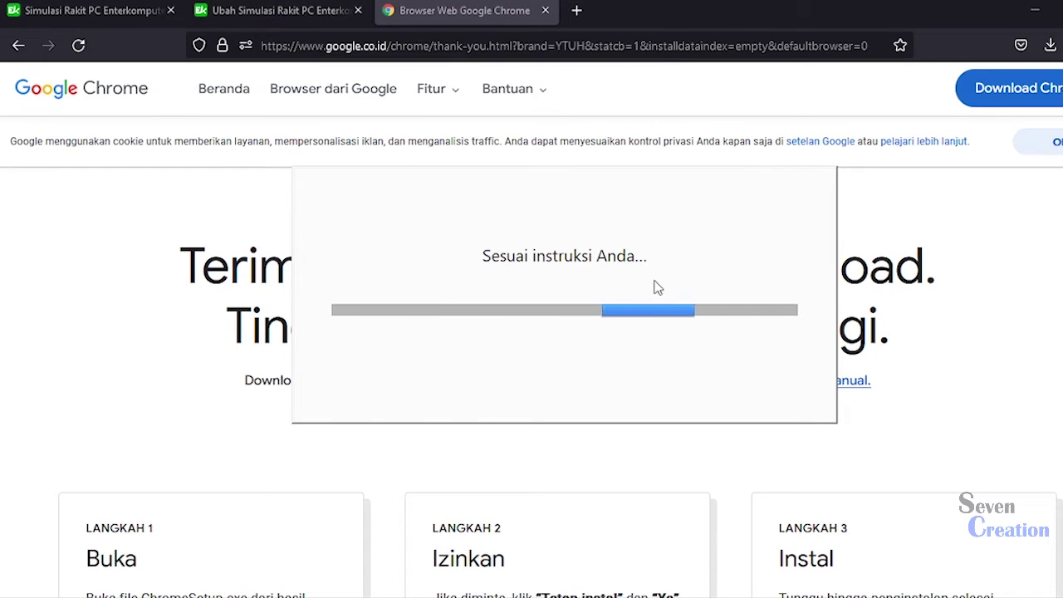
{"action": "left_click", "coordinate": [300, 10]}
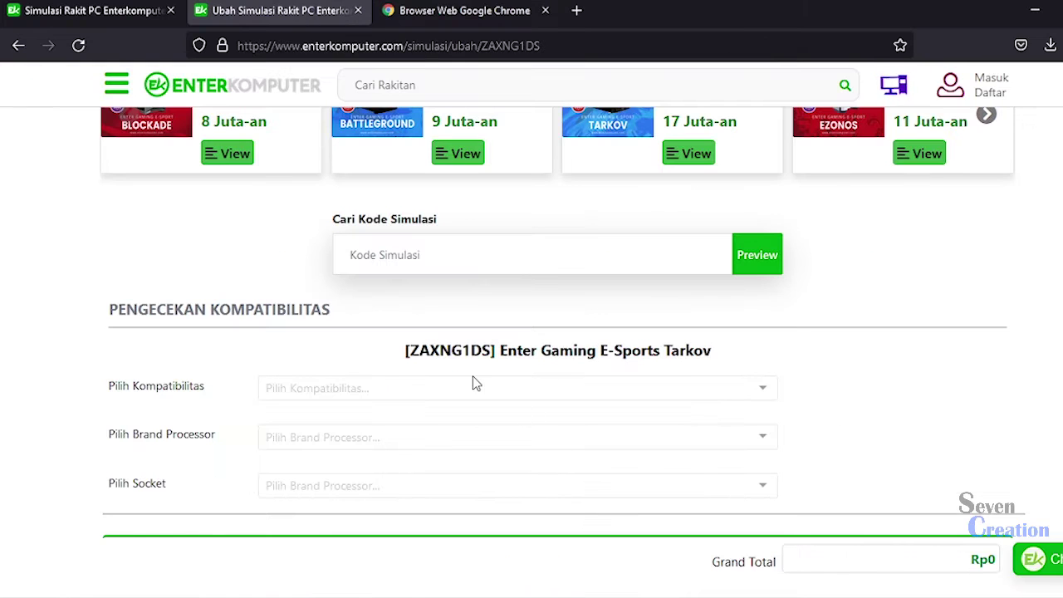
{"action": "left_click", "coordinate": [465, 10]}
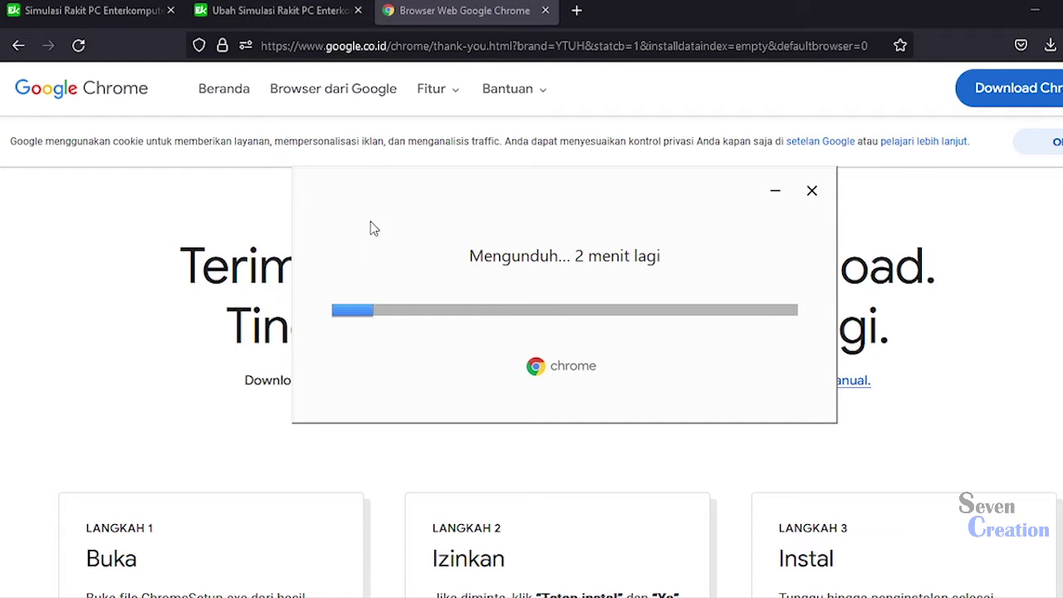
- Check the Chrome installation's progress and review the component fields of the Enter Gaming E-Sports Tarkov simulation in Firefox
{"action": "left_click", "coordinate": [292, 14]}
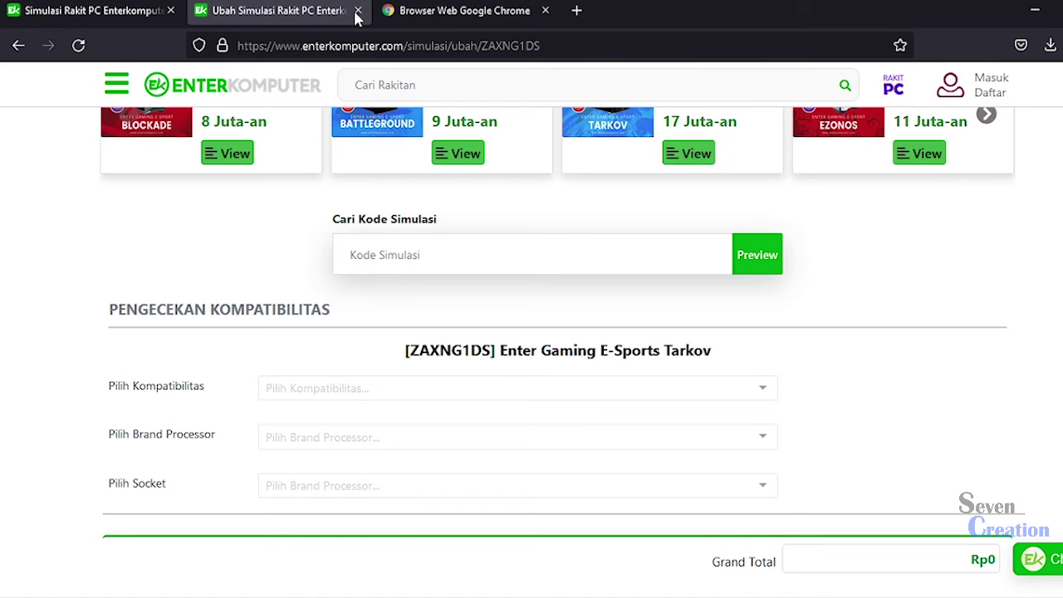
{"action": "left_click", "coordinate": [420, 19]}
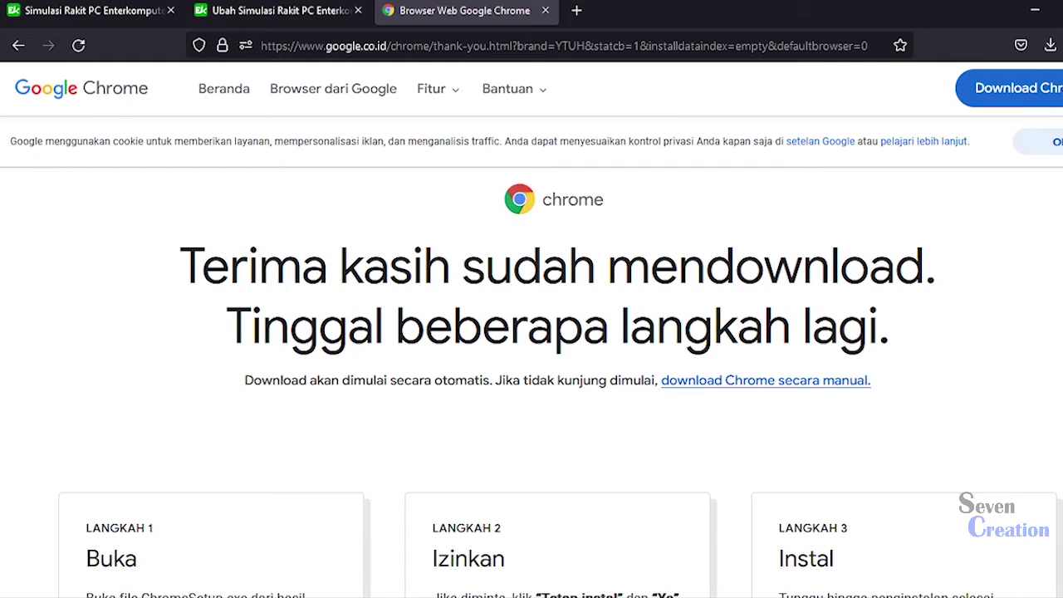
{"action": "scroll", "coordinate": [531, 366], "scroll_direction": "down", "scroll_amount": 5}
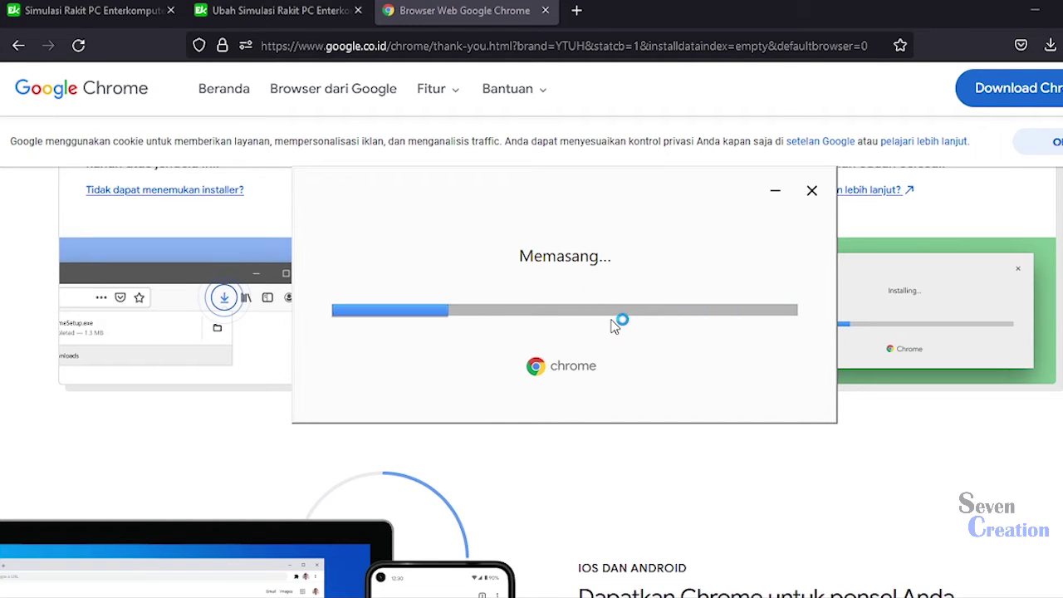
{"action": "left_click", "coordinate": [274, 10]}
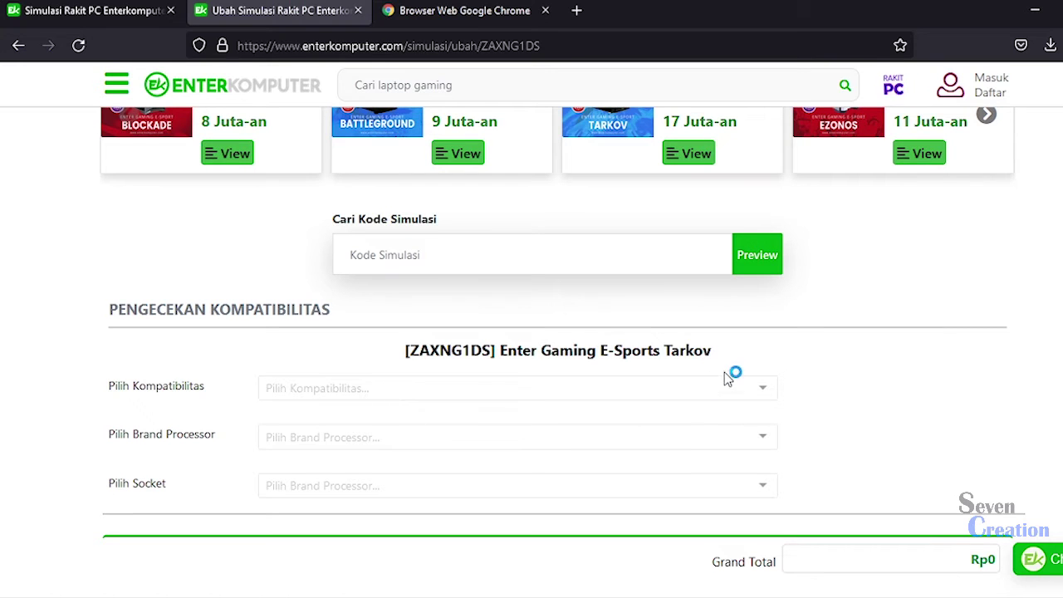
{"action": "scroll", "coordinate": [615, 369], "scroll_direction": "up", "scroll_amount": 5}
{"action": "scroll", "coordinate": [614, 370], "scroll_direction": "down", "scroll_amount": 20}
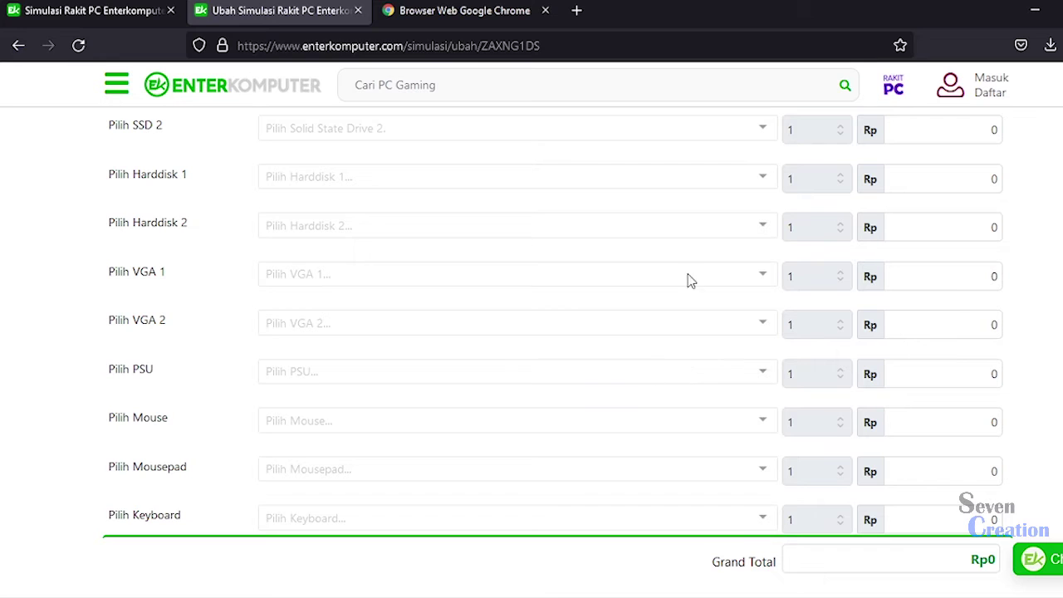
{"action": "scroll", "coordinate": [1020, 286], "scroll_direction": "up", "scroll_amount": 15}
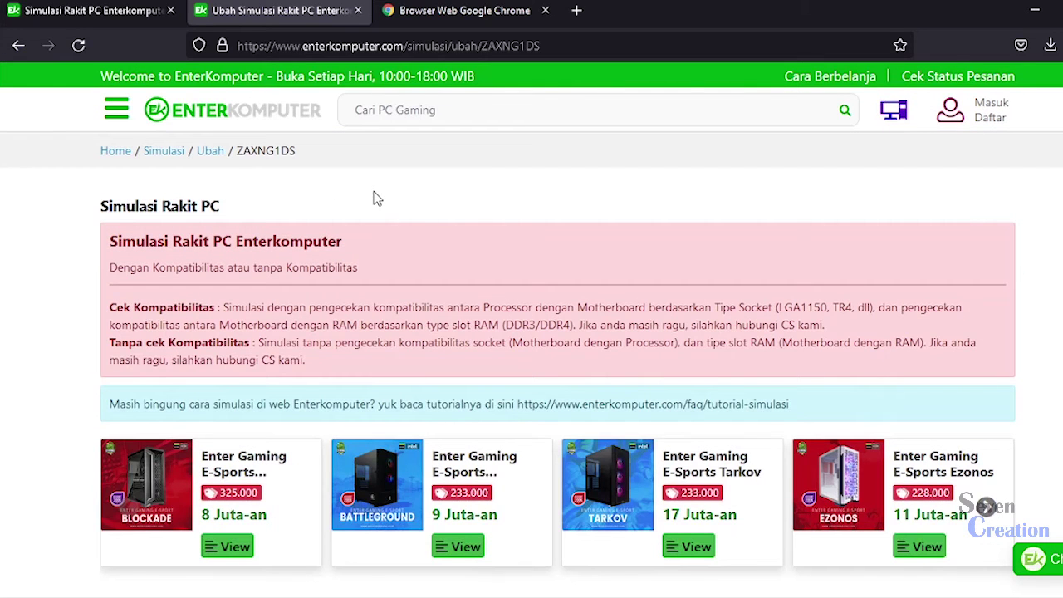
- Close the Tarkov simulation and Chrome download tabs, and open Enterkomputer's home page in the remaining tab
{"action": "left_click", "coordinate": [357, 12]}
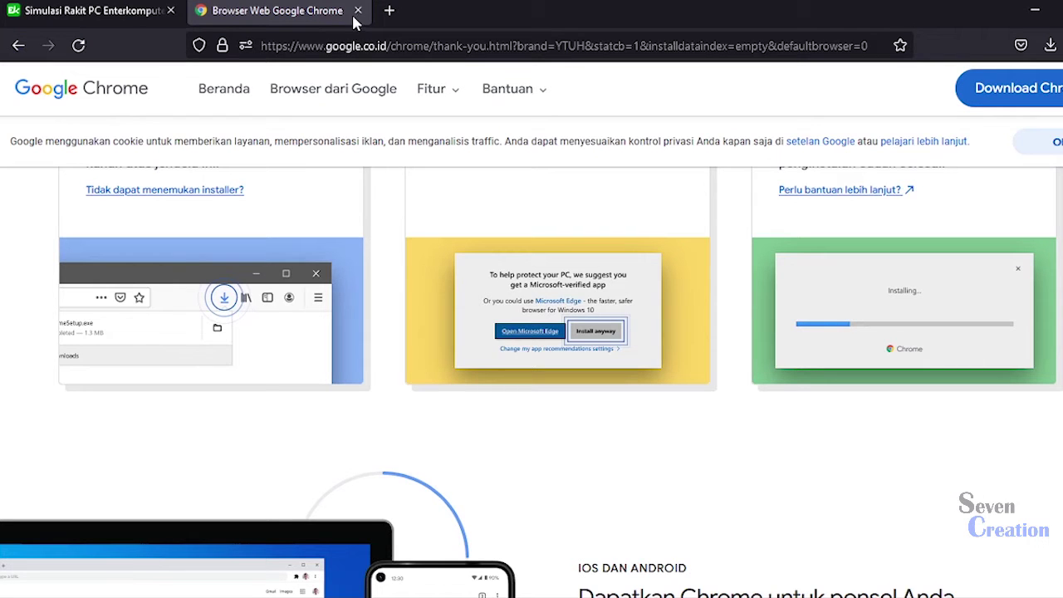
{"action": "left_click", "coordinate": [145, 11]}
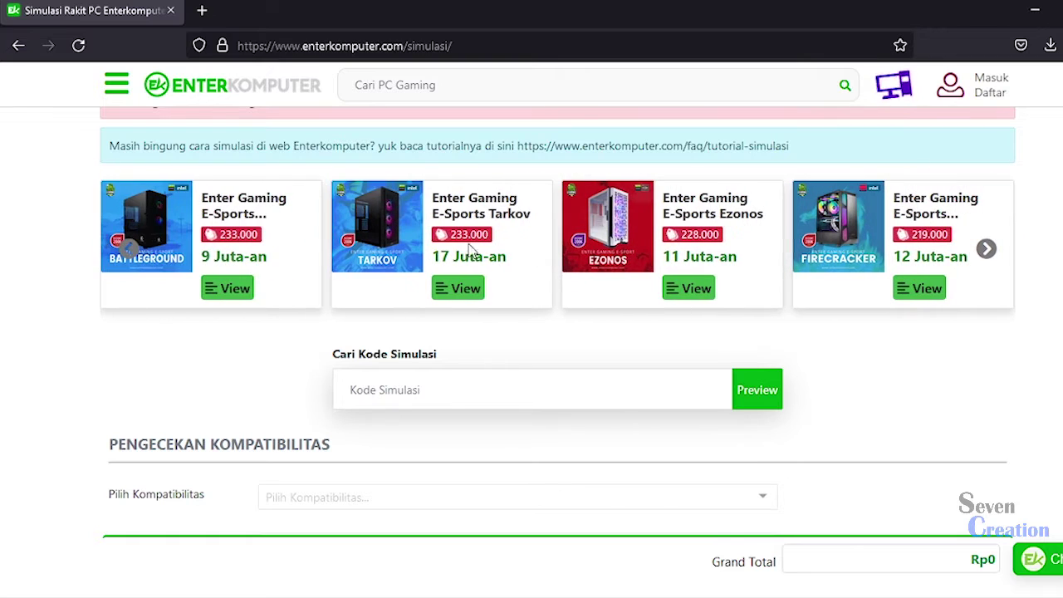
{"action": "left_click", "coordinate": [232, 93]}
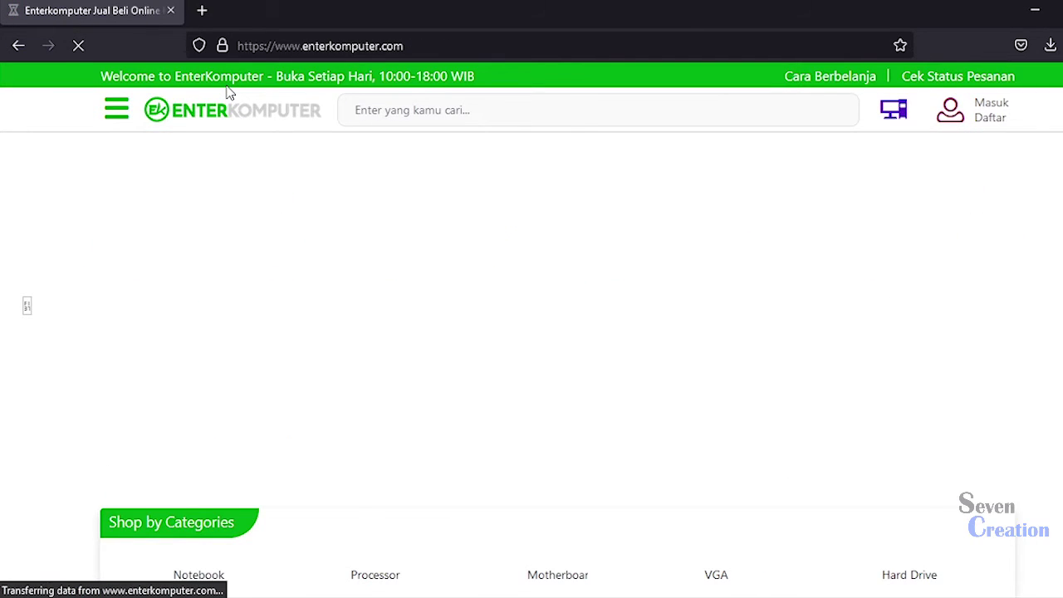
{"action": "scroll", "coordinate": [531, 333], "scroll_direction": "down", "scroll_amount": 6}
{"action": "scroll", "coordinate": [532, 332], "scroll_direction": "down", "scroll_amount": 5}
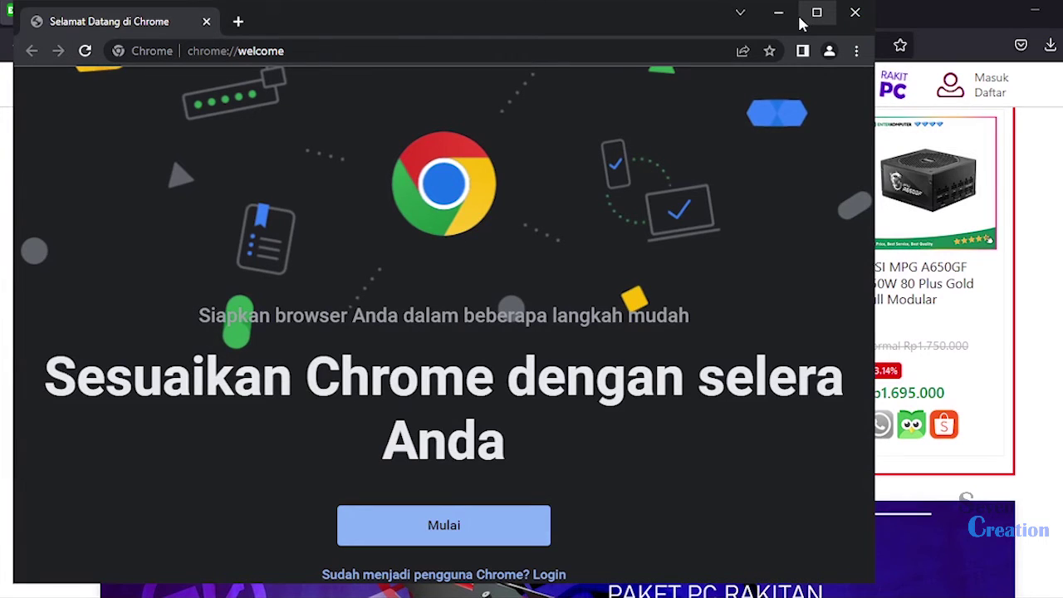
- Switch to the newly installed Chrome in a maximized window, start its welcome setup and load enterkomputer.com
{"action": "left_click", "coordinate": [813, 14]}
{"action": "left_click", "coordinate": [579, 514]}
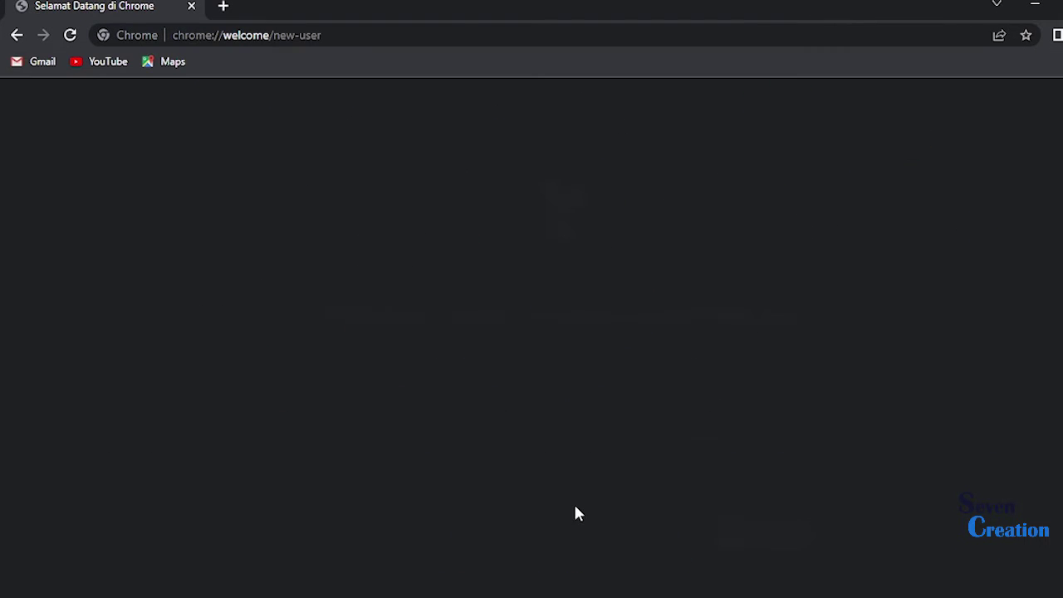
{"action": "left_click", "coordinate": [347, 36]}
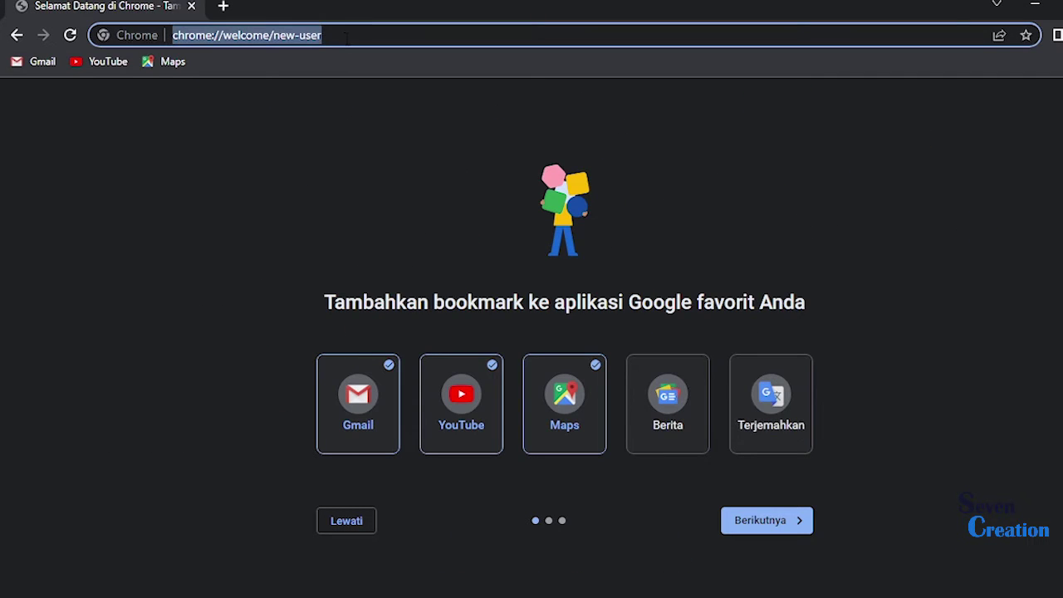
{"action": "type", "text": "enter"}
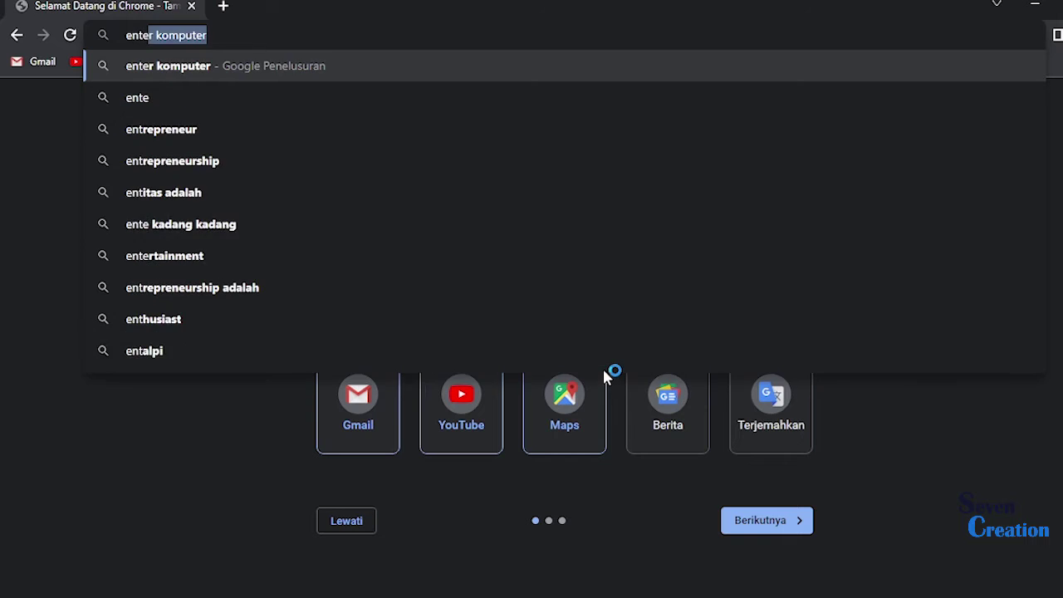
{"action": "type", "text": "komputer.com"}
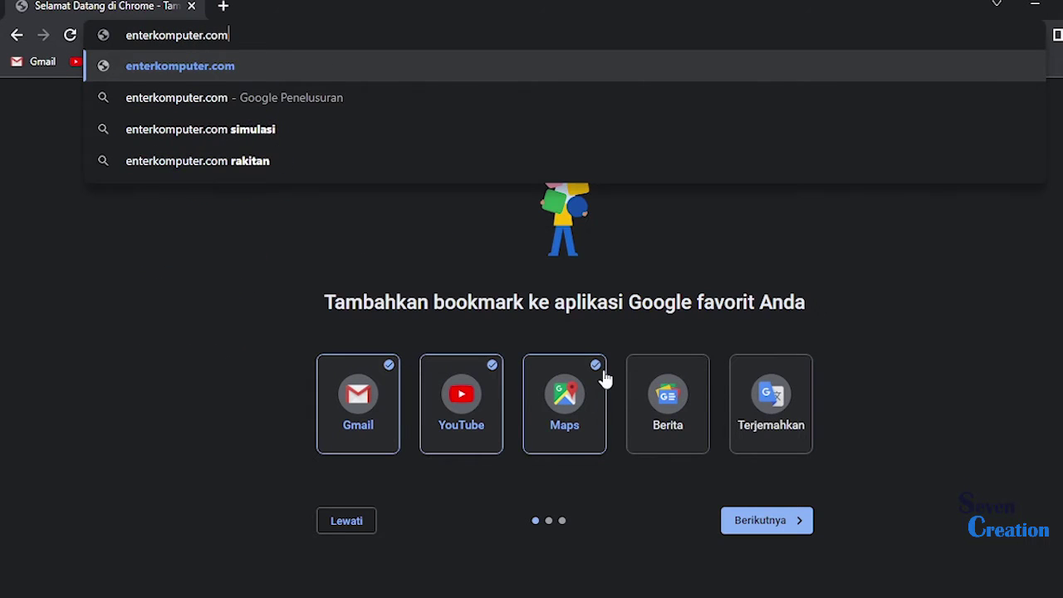
{"action": "key", "text": "Return"}
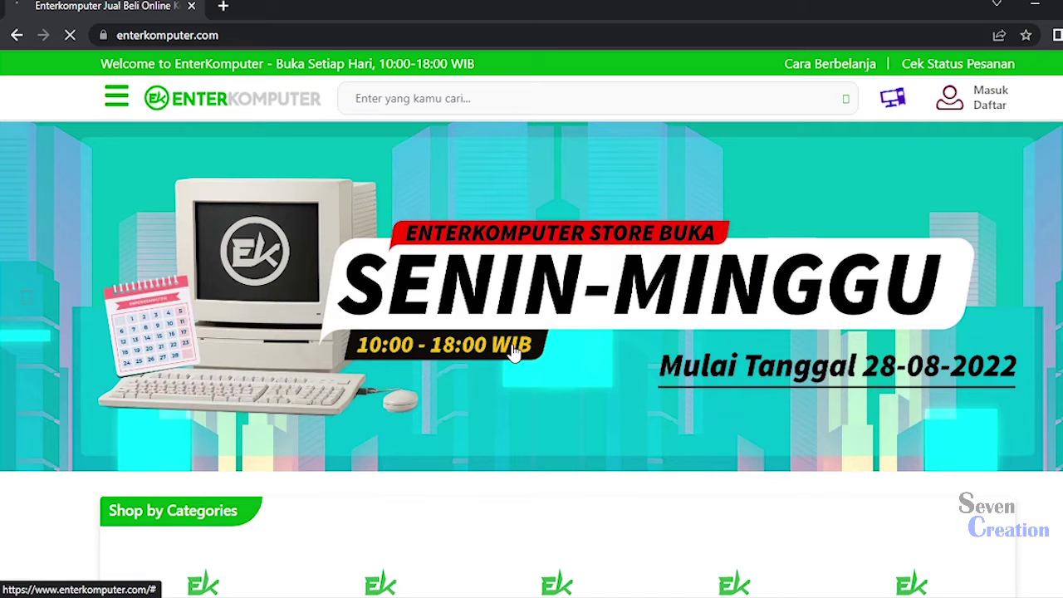
{"action": "left_click", "coordinate": [894, 99]}
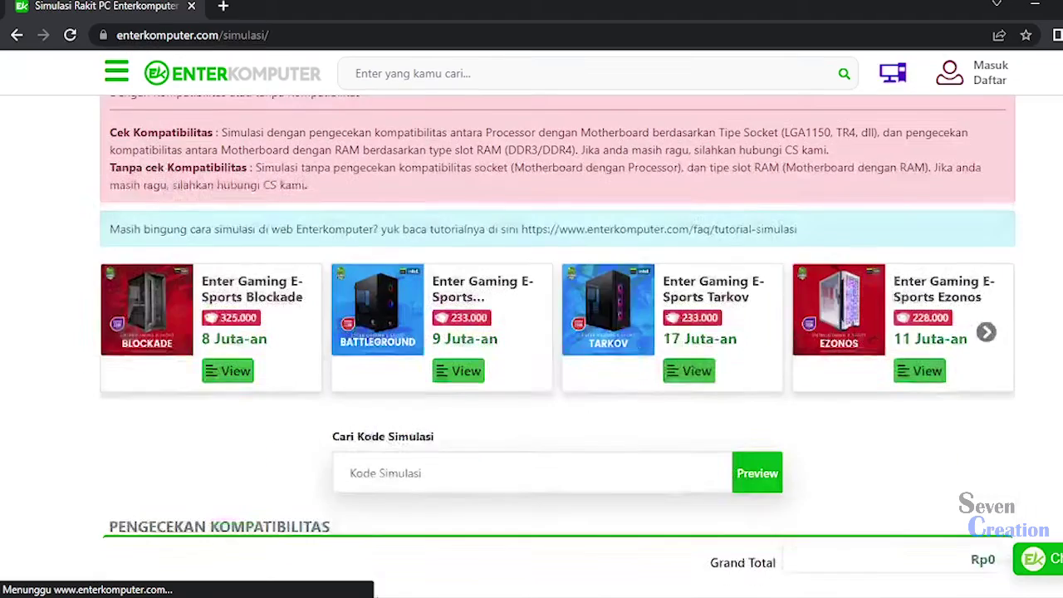
{"action": "scroll", "coordinate": [612, 313], "scroll_direction": "down", "scroll_amount": 4}
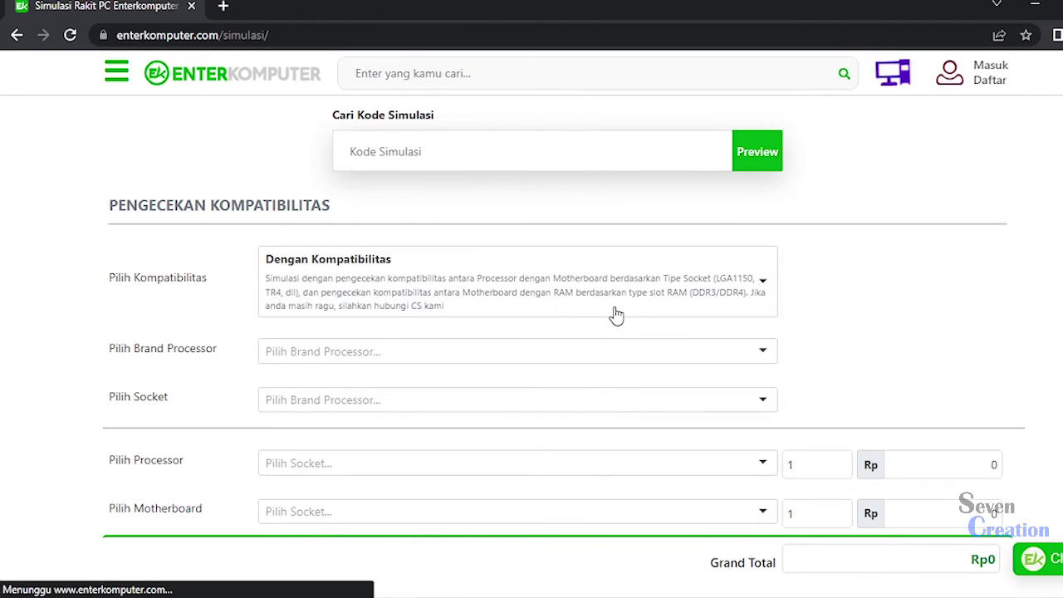
{"action": "left_click", "coordinate": [761, 350]}
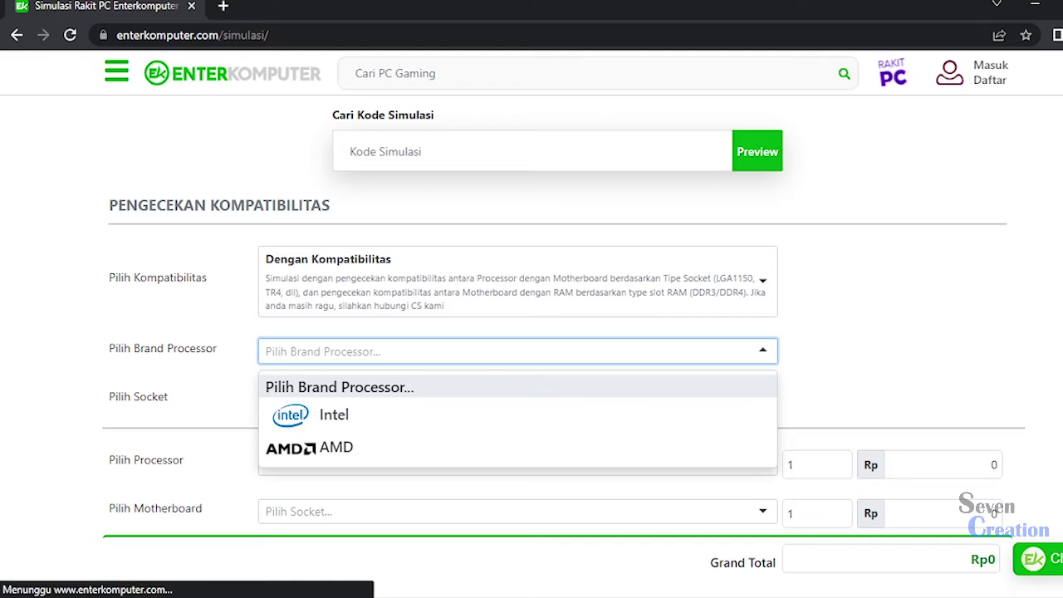
{"action": "scroll", "coordinate": [728, 582], "scroll_direction": "up", "scroll_amount": 3}
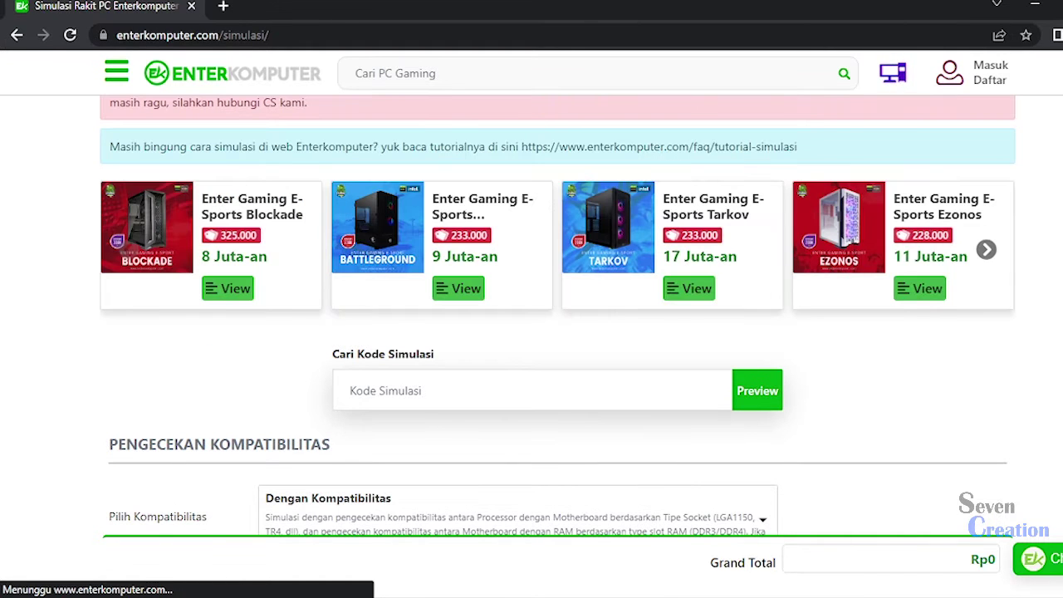
{"action": "right_click", "coordinate": [508, 596]}
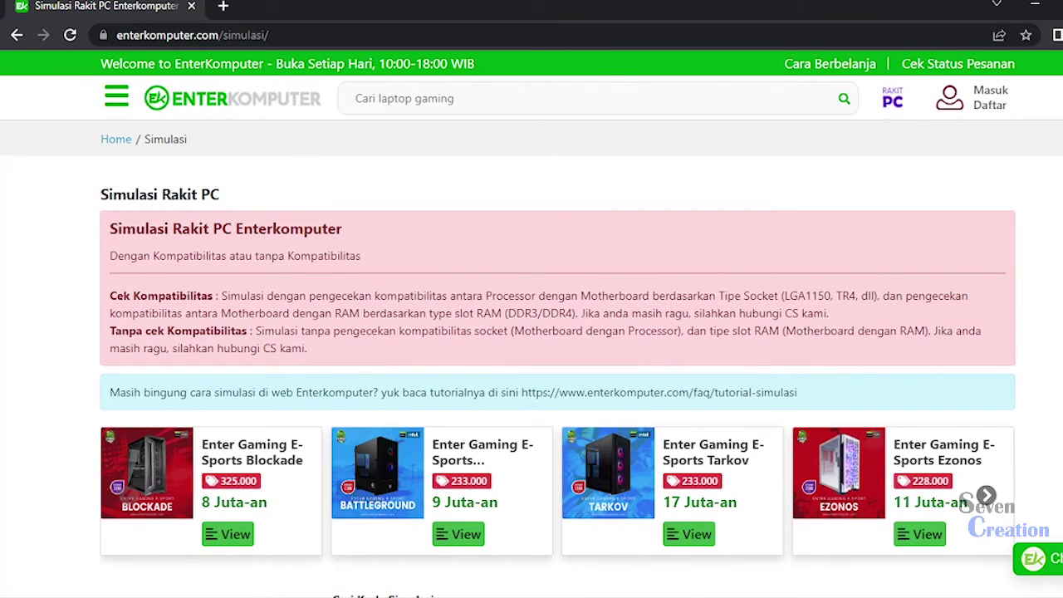
{"action": "scroll", "coordinate": [558, 332], "scroll_direction": "down", "scroll_amount": 5}
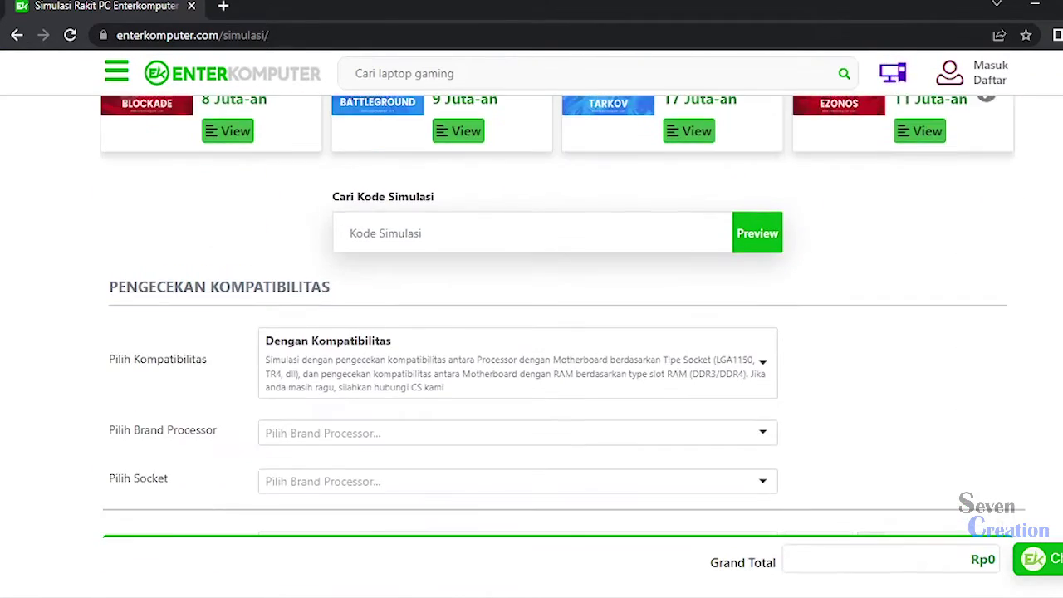
{"action": "scroll", "coordinate": [558, 332], "scroll_direction": "up", "scroll_amount": 2}
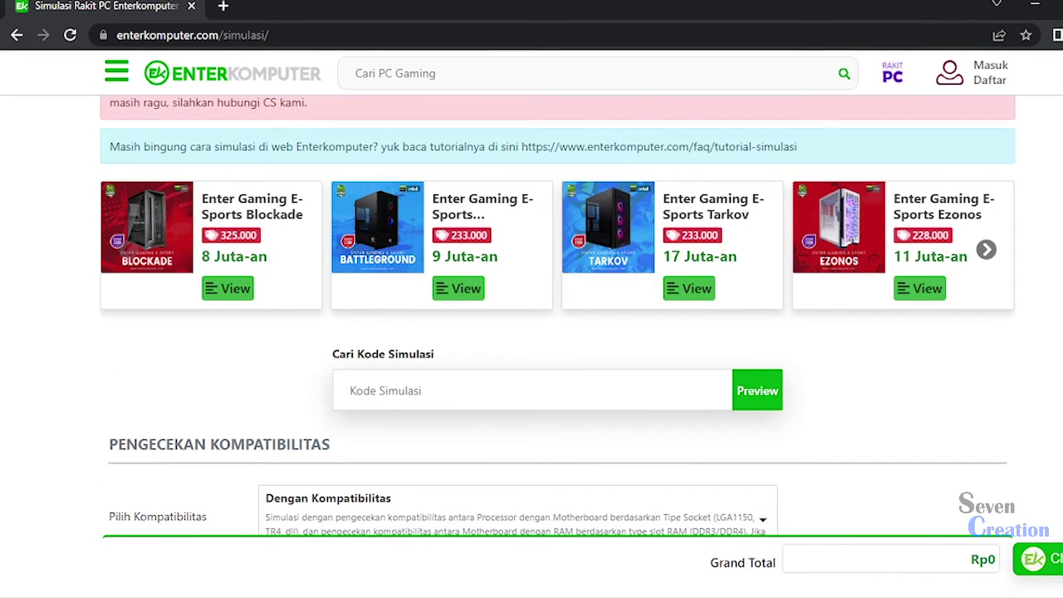
{"action": "scroll", "coordinate": [558, 332], "scroll_direction": "down", "scroll_amount": 4}
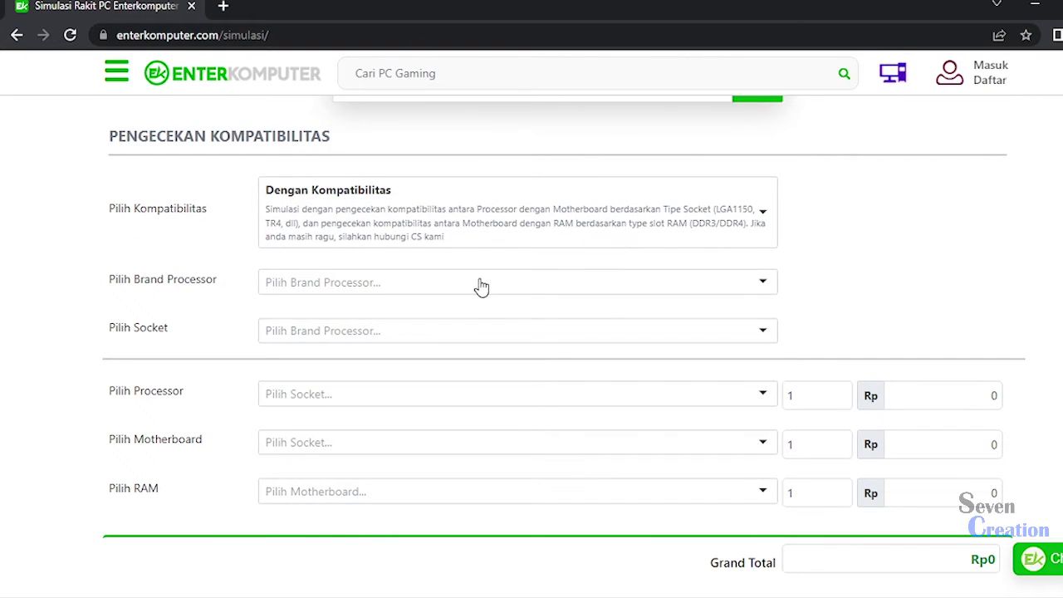
- Set the simulation's compatibility to Dengan Kompatibilitas and the processor brand to AMD
{"action": "left_click", "coordinate": [531, 215]}
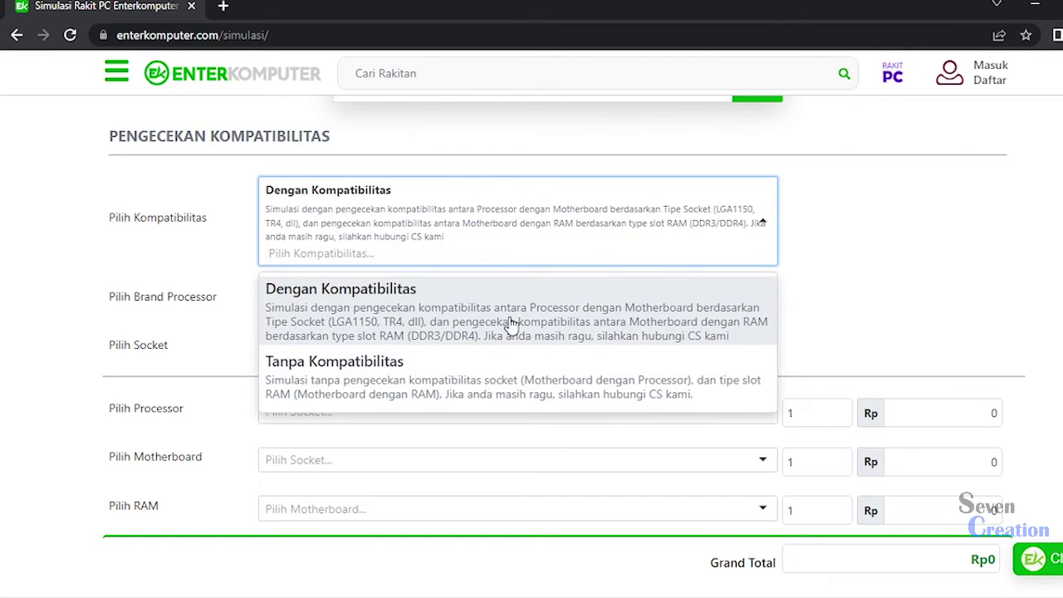
{"action": "left_click", "coordinate": [503, 333]}
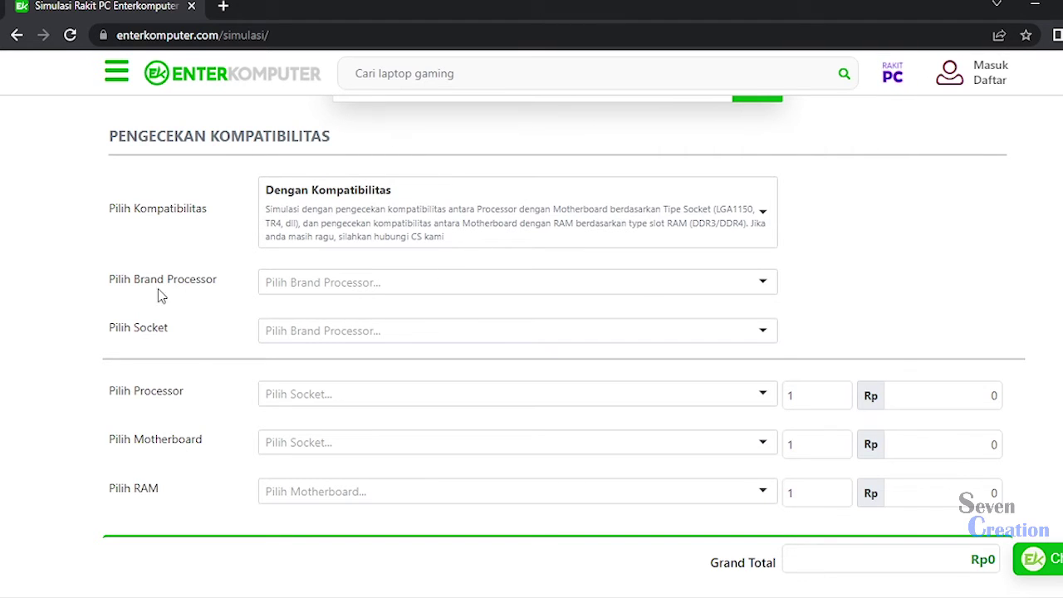
{"action": "left_click", "coordinate": [334, 284]}
{"action": "left_click", "coordinate": [339, 380]}
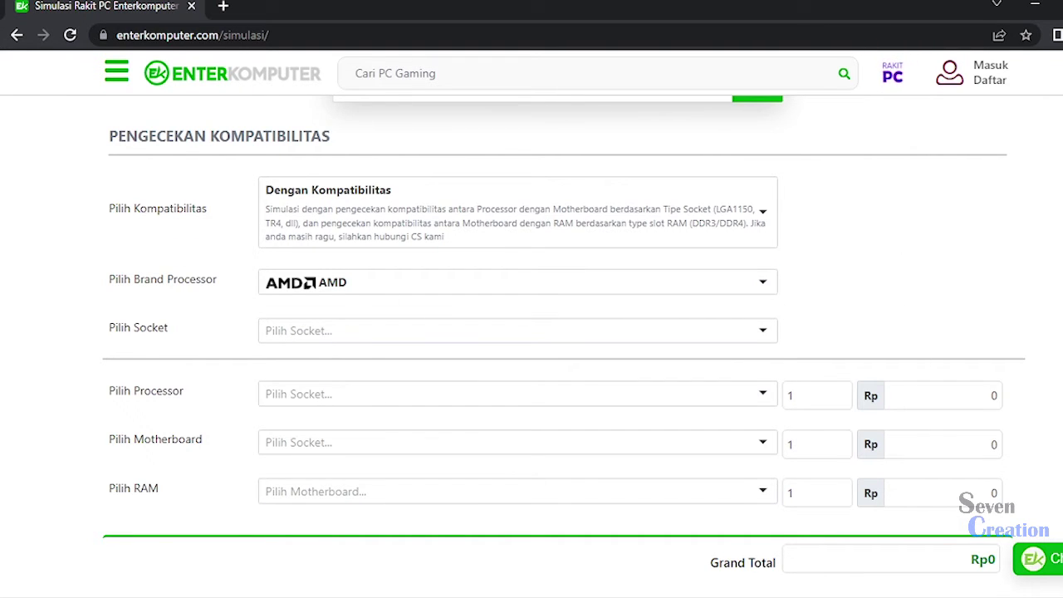
- Choose AM4 as the processor socket for the AMD build
{"action": "scroll", "coordinate": [695, 240], "scroll_direction": "down", "scroll_amount": 2}
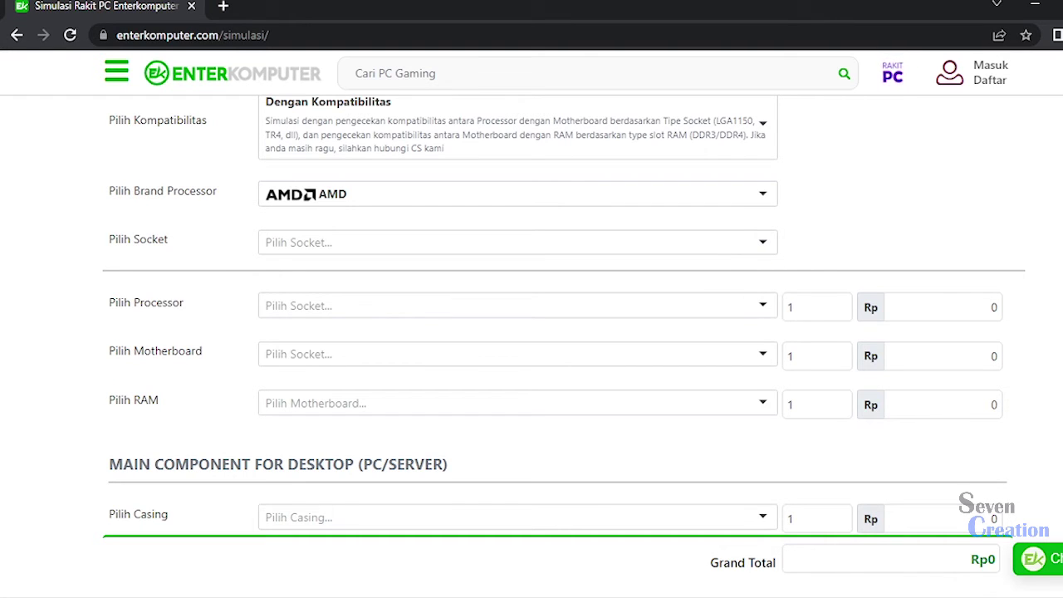
{"action": "left_click", "coordinate": [402, 240]}
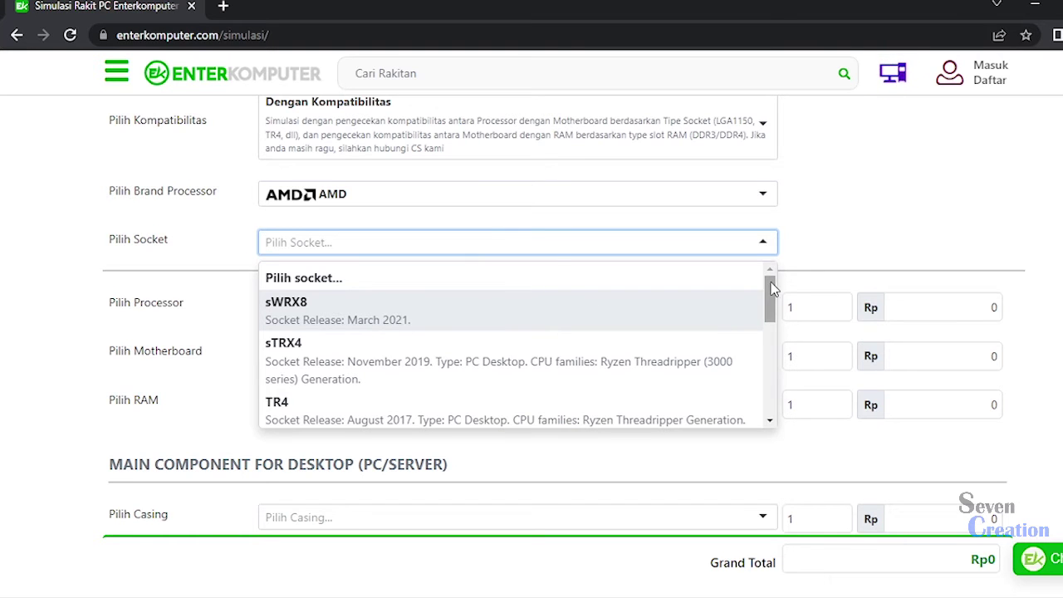
{"action": "left_click_drag", "start_coordinate": [772, 290], "coordinate": [771, 320]}
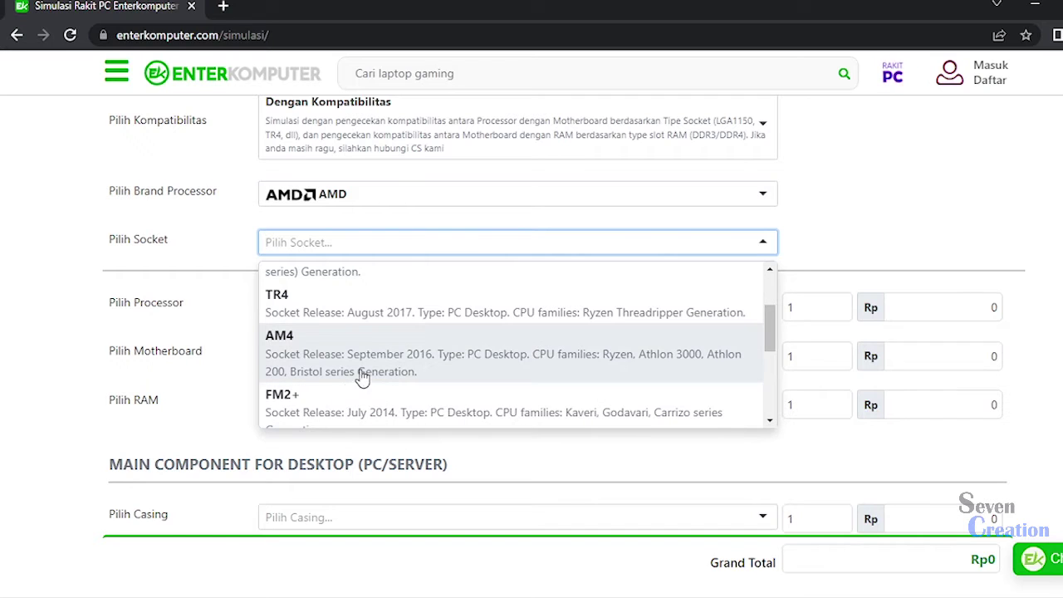
{"action": "left_click", "coordinate": [425, 357]}
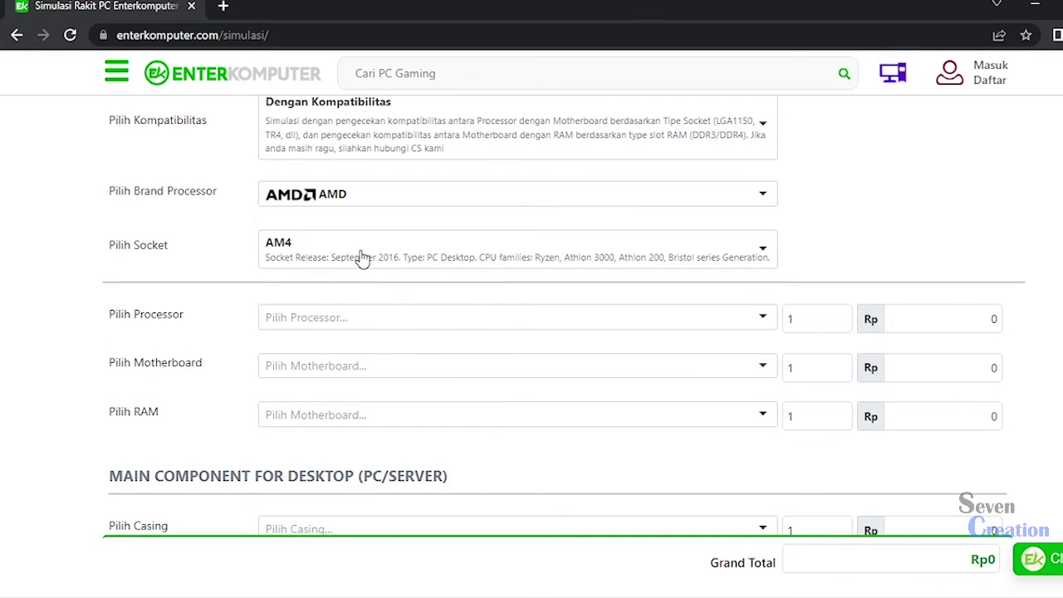
{"action": "left_click", "coordinate": [763, 315]}
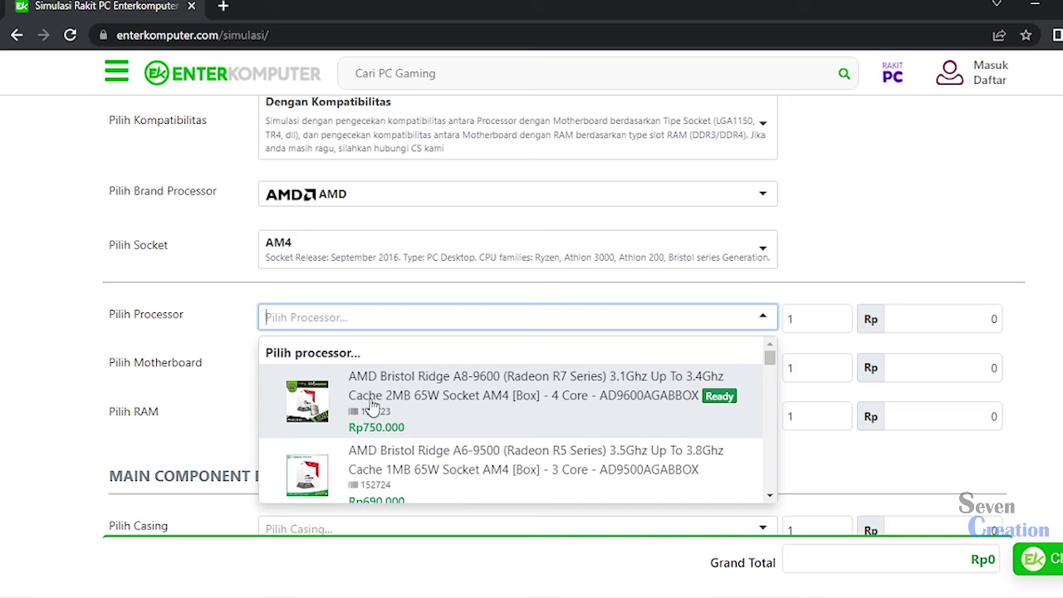
{"action": "left_click_drag", "start_coordinate": [773, 360], "coordinate": [768, 470]}
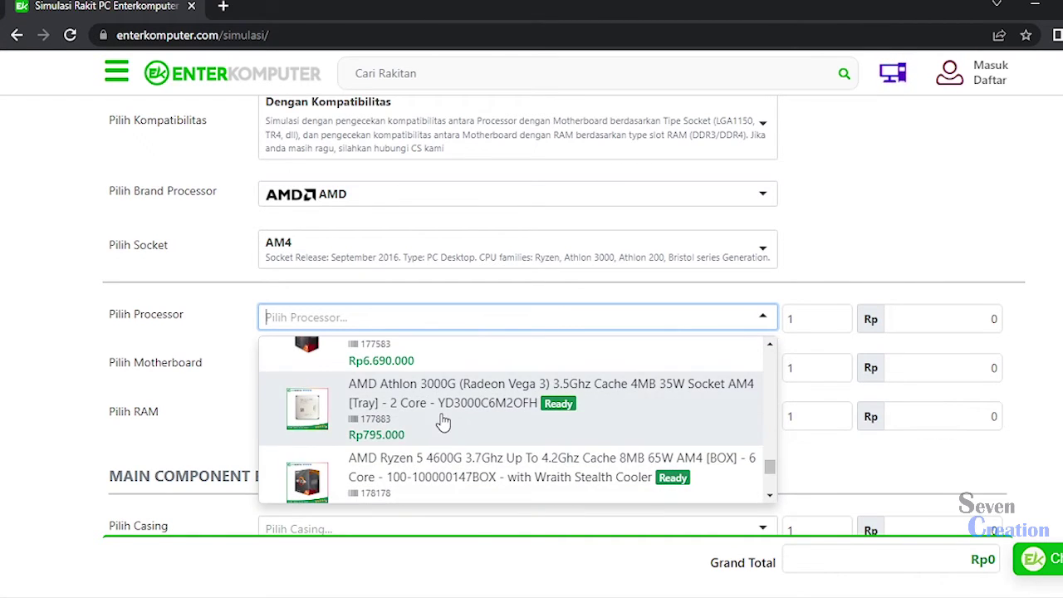
{"action": "left_click_drag", "start_coordinate": [771, 468], "coordinate": [769, 453]}
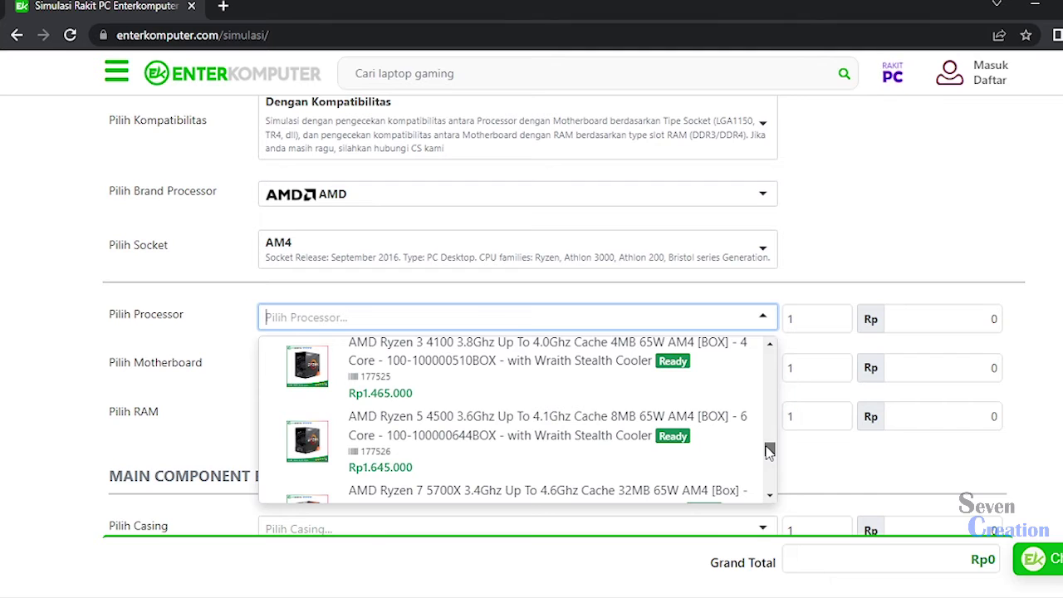
{"action": "mouse_move", "coordinate": [769, 449]}
{"action": "left_mouse_down"}
{"action": "mouse_move", "coordinate": [771, 354]}
{"action": "mouse_move", "coordinate": [773, 449]}
{"action": "left_mouse_up"}
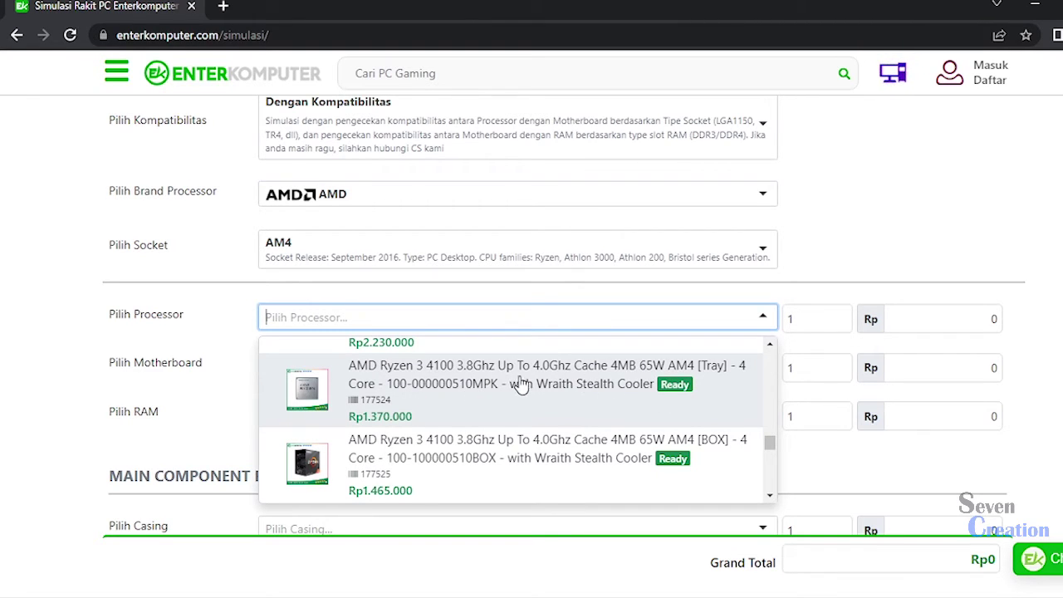
{"action": "left_click", "coordinate": [607, 403]}
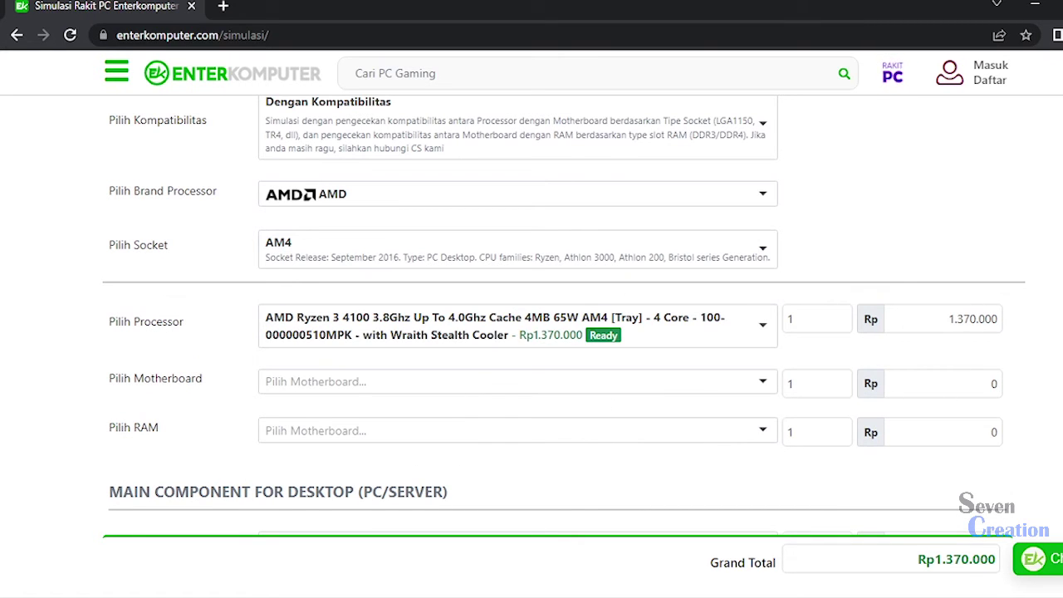
- Browse the compatible motherboards and add the ASRock X370M (AM4, AMD Promontory X370, DDR4, USB3.2, SATA3) to the build
{"action": "scroll", "coordinate": [717, 273], "scroll_direction": "down", "scroll_amount": 2}
{"action": "left_click", "coordinate": [557, 264]}
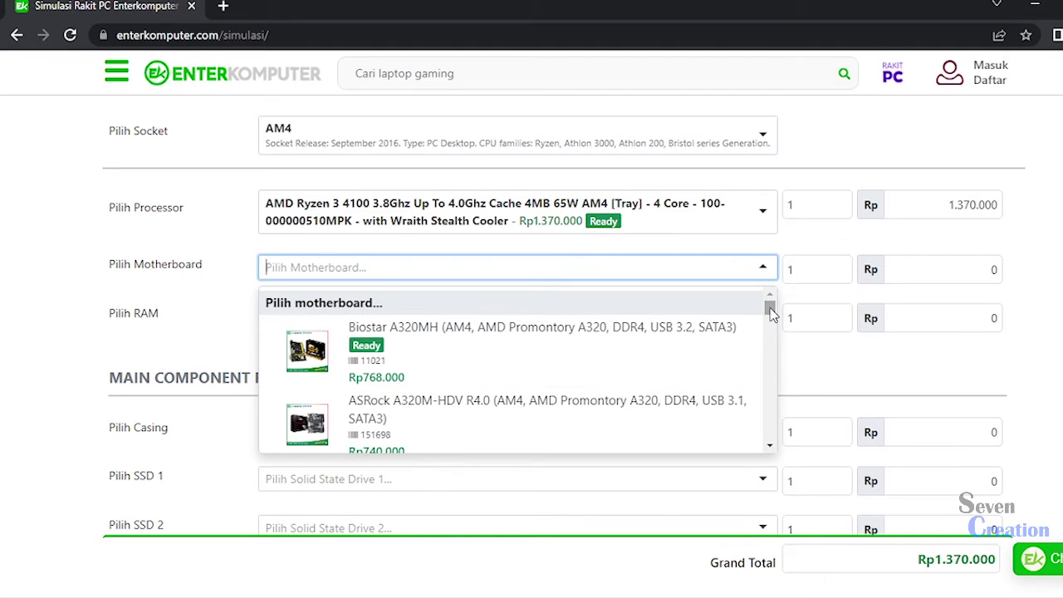
{"action": "left_click_drag", "start_coordinate": [770, 310], "coordinate": [765, 447]}
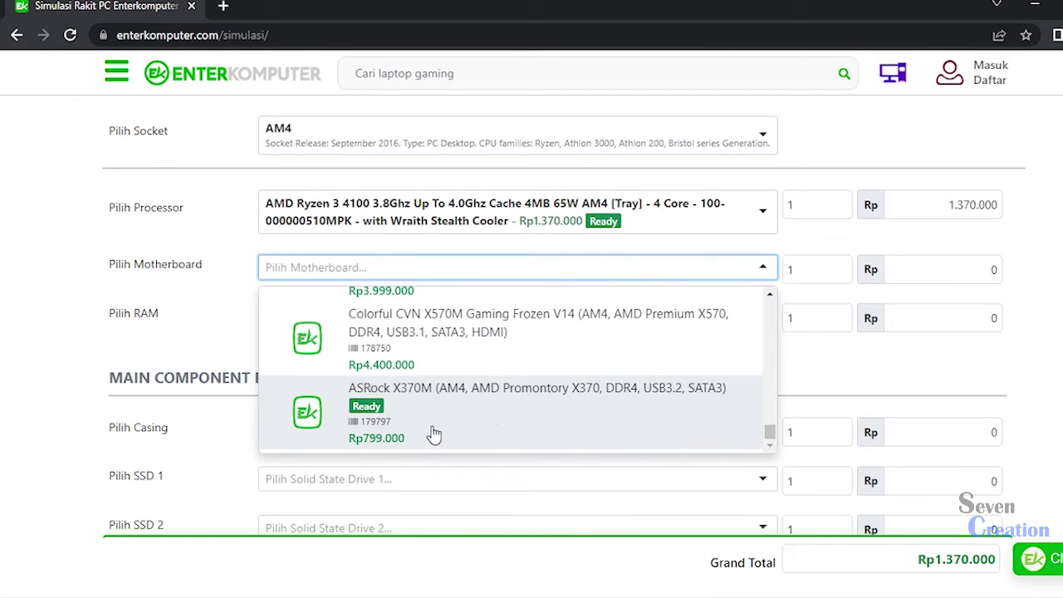
{"action": "left_click", "coordinate": [498, 436]}
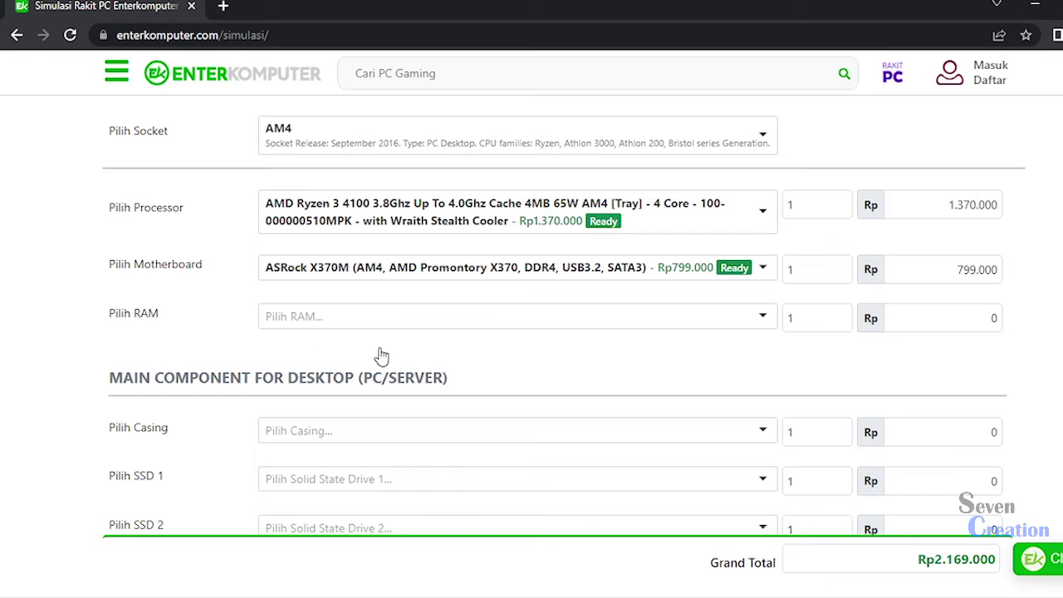
- Look through the RAM modules compatible with the chosen motherboard, comparing their capacities, speeds and prices
{"action": "left_click", "coordinate": [326, 318]}
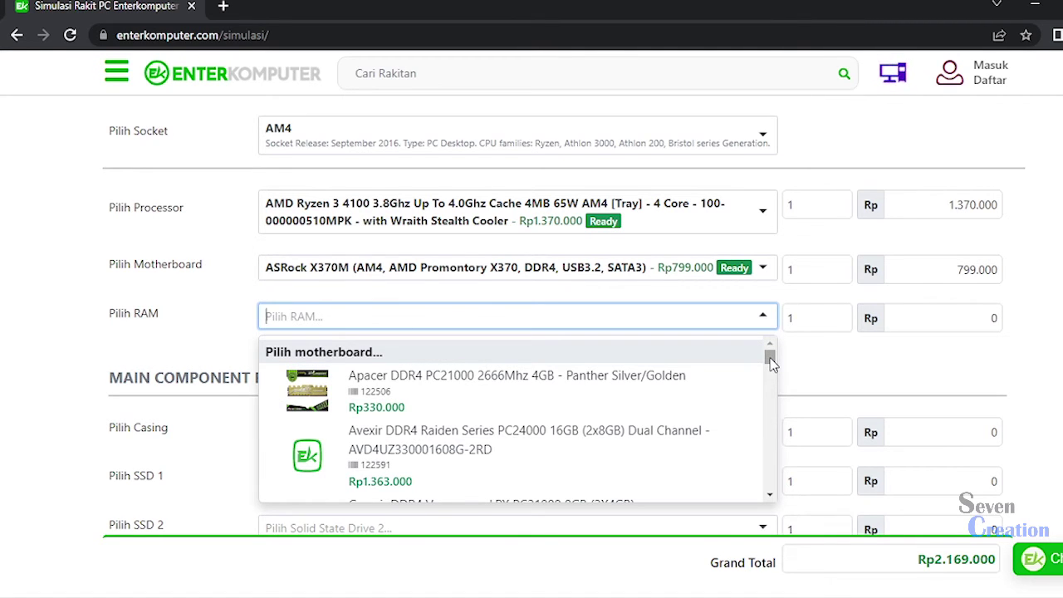
{"action": "mouse_move", "coordinate": [770, 358]}
{"action": "left_mouse_down"}
{"action": "mouse_move", "coordinate": [770, 368]}
{"action": "mouse_move", "coordinate": [770, 358]}
{"action": "left_mouse_up"}
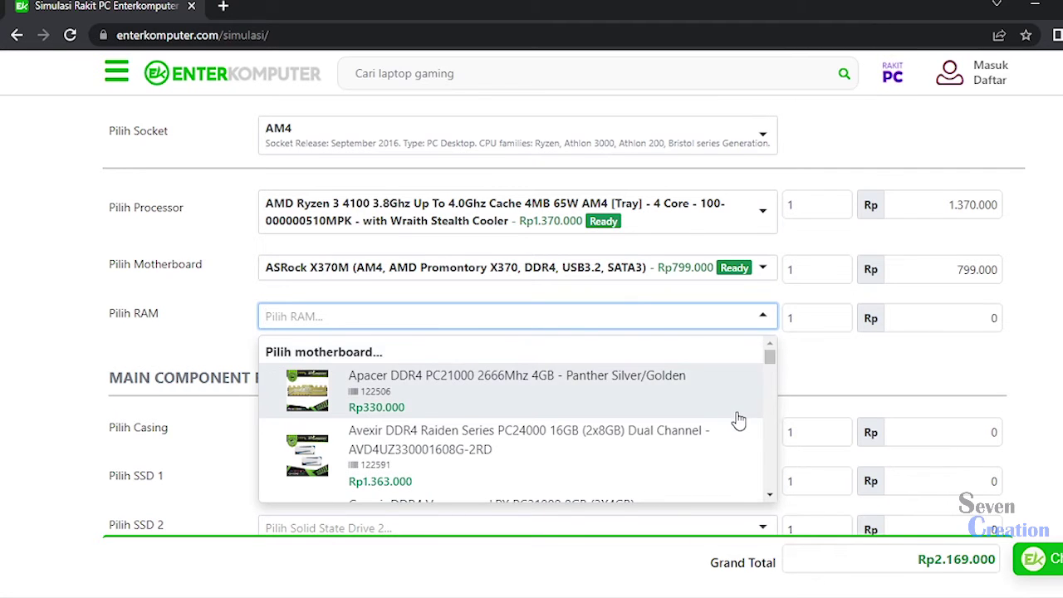
{"action": "scroll", "coordinate": [769, 380], "scroll_direction": "down", "scroll_amount": 1}
{"action": "left_click_drag", "start_coordinate": [771, 361], "coordinate": [773, 376]}
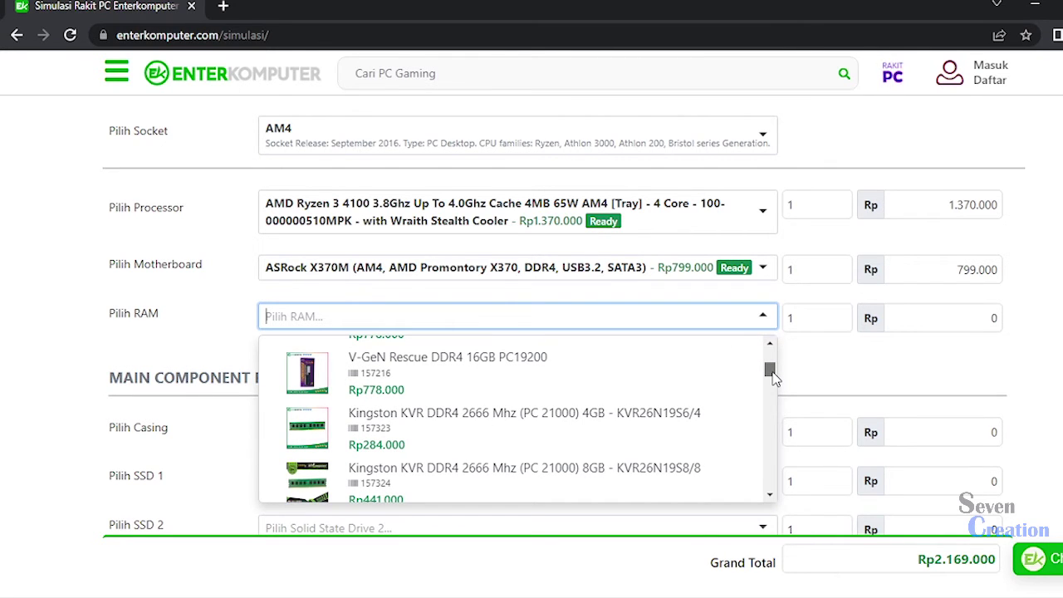
{"action": "scroll", "coordinate": [772, 378], "scroll_direction": "down", "scroll_amount": 2}
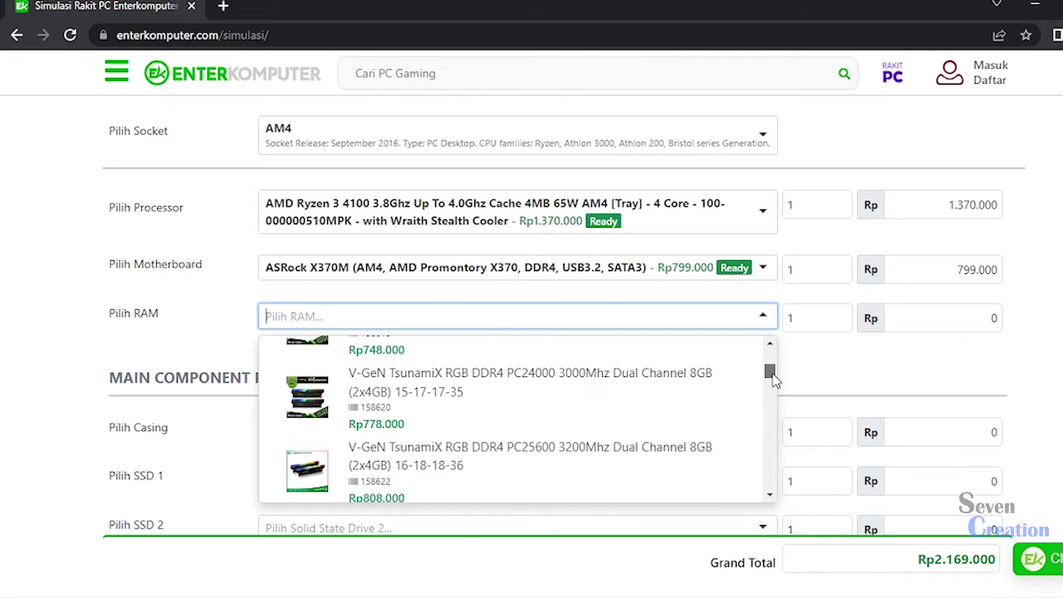
{"action": "left_click_drag", "start_coordinate": [772, 378], "coordinate": [770, 418]}
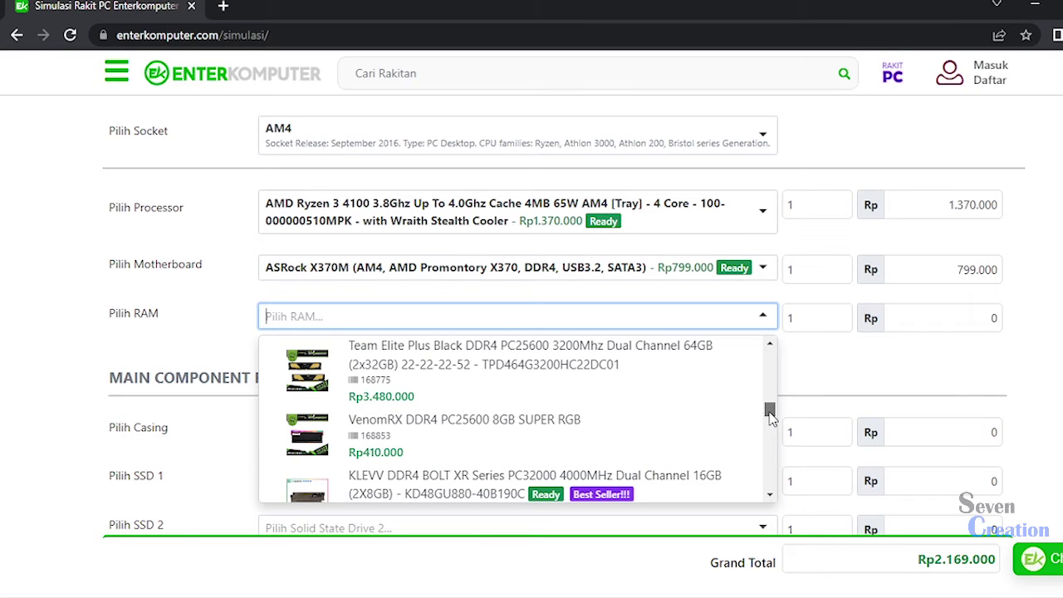
{"action": "left_click_drag", "start_coordinate": [770, 418], "coordinate": [802, 336]}
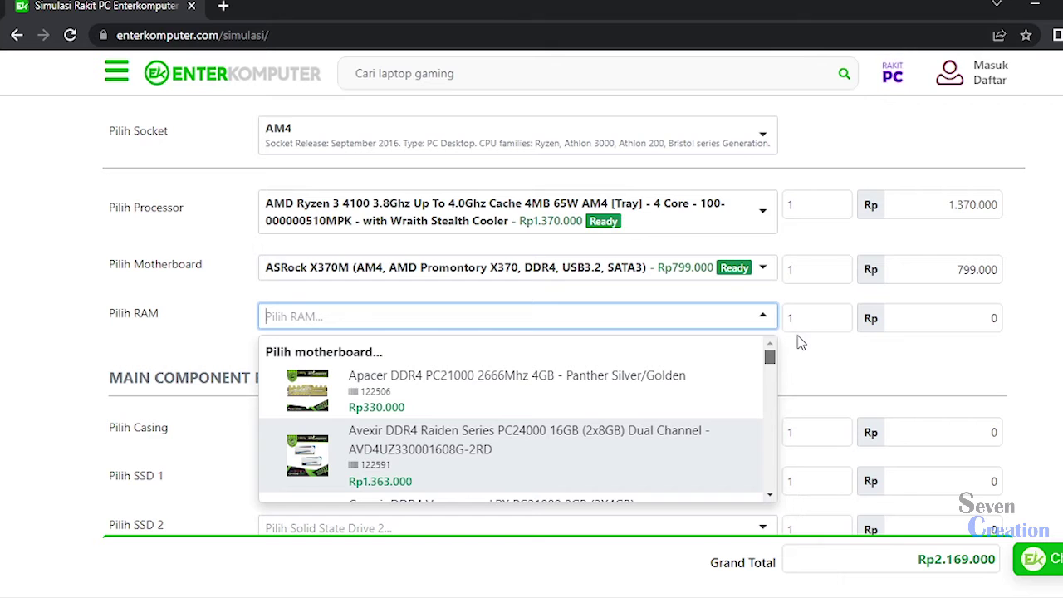
{"action": "scroll", "coordinate": [769, 356], "scroll_direction": "down", "scroll_amount": 2}
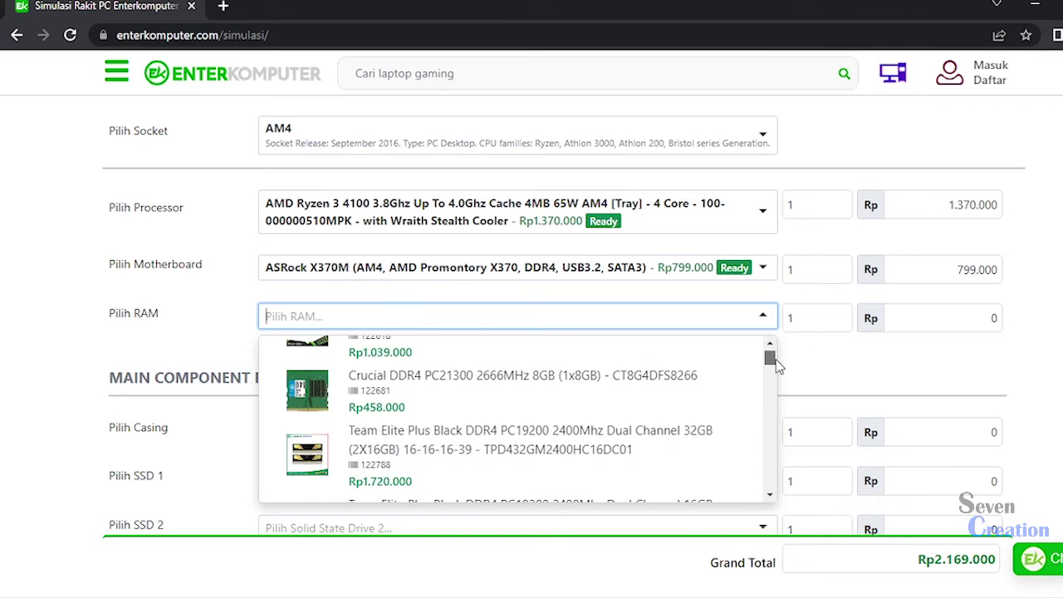
{"action": "scroll", "coordinate": [684, 398], "scroll_direction": "down", "scroll_amount": 3}
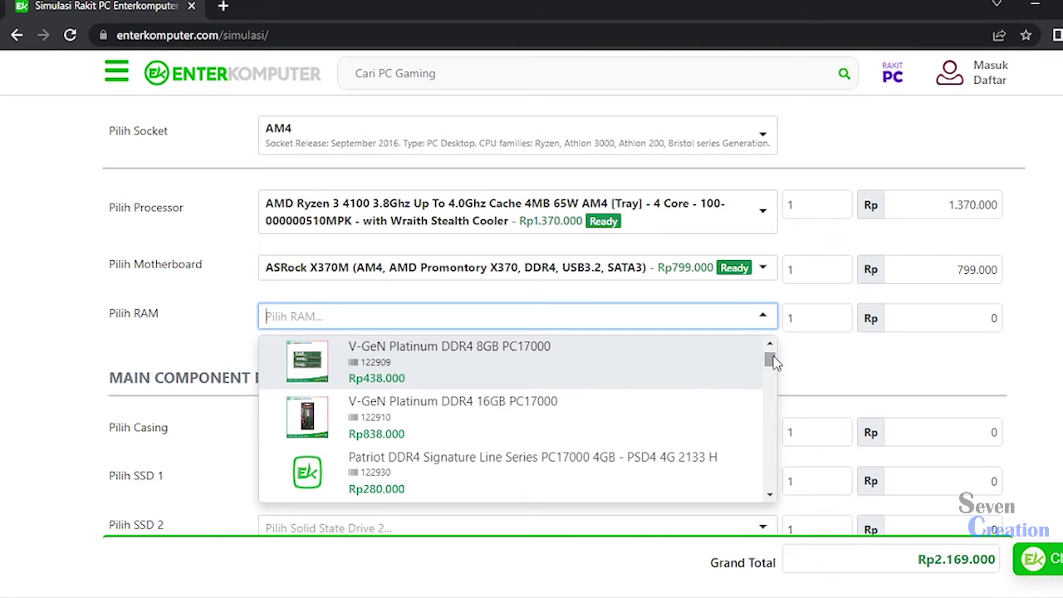
{"action": "scroll", "coordinate": [771, 360], "scroll_direction": "down", "scroll_amount": 5}
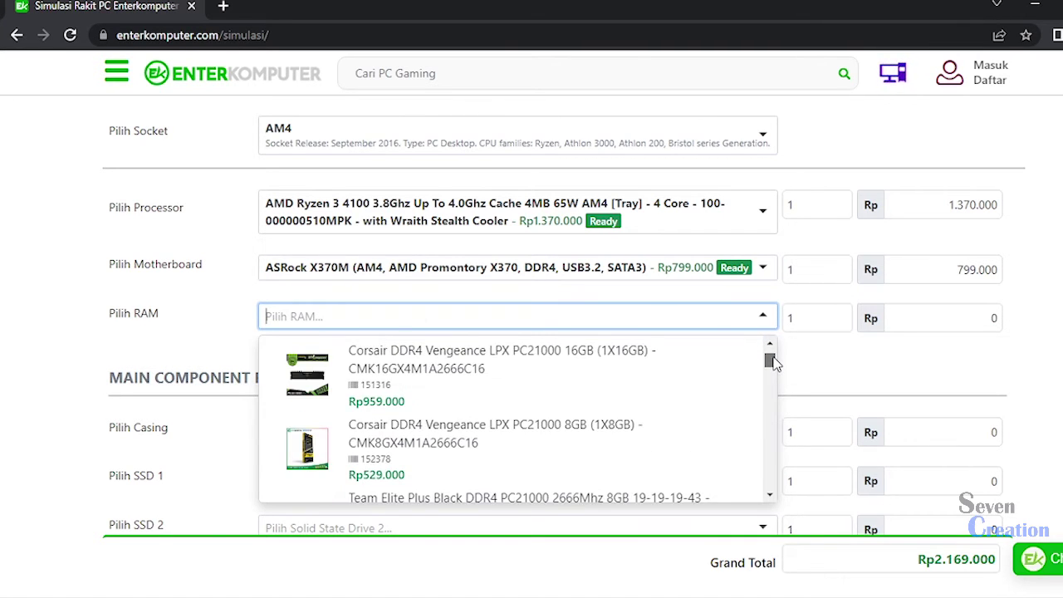
{"action": "mouse_move", "coordinate": [772, 362]}
{"action": "left_mouse_down"}
{"action": "mouse_move", "coordinate": [762, 387]}
{"action": "mouse_move", "coordinate": [769, 348]}
{"action": "left_mouse_up"}
{"action": "scroll", "coordinate": [702, 440], "scroll_direction": "up", "scroll_amount": 4}
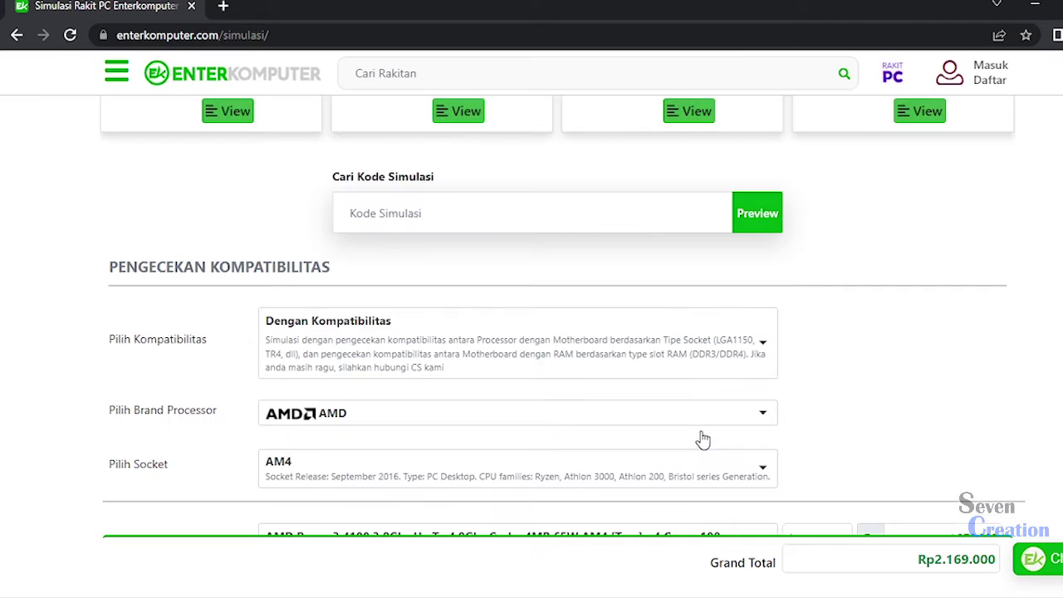
{"action": "scroll", "coordinate": [694, 314], "scroll_direction": "down", "scroll_amount": 6}
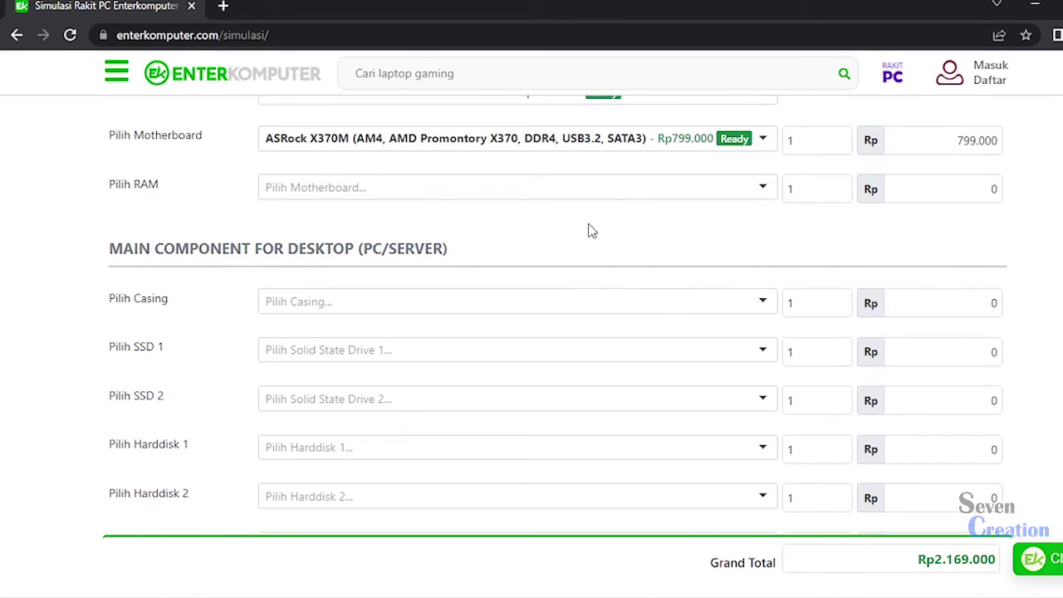
- Find the V-GeN Rescue DDR4 8GB PC25600 among the compatible RAM modules and add it to the build
{"action": "left_click", "coordinate": [624, 194]}
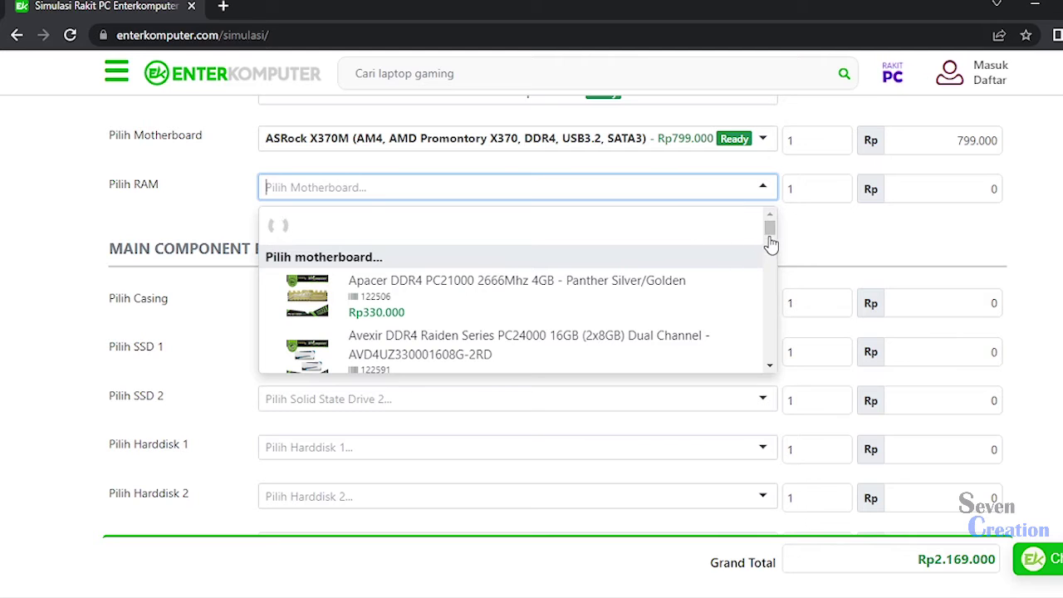
{"action": "left_click_drag", "start_coordinate": [772, 237], "coordinate": [773, 280]}
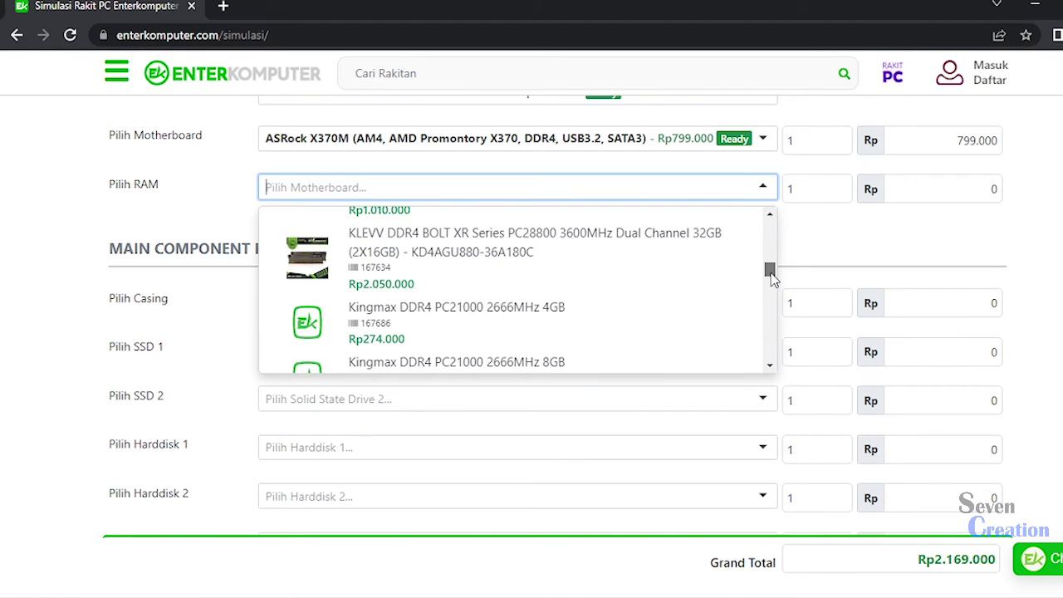
{"action": "left_click", "coordinate": [771, 368]}
{"action": "left_click", "coordinate": [770, 367]}
{"action": "left_click", "coordinate": [769, 368]}
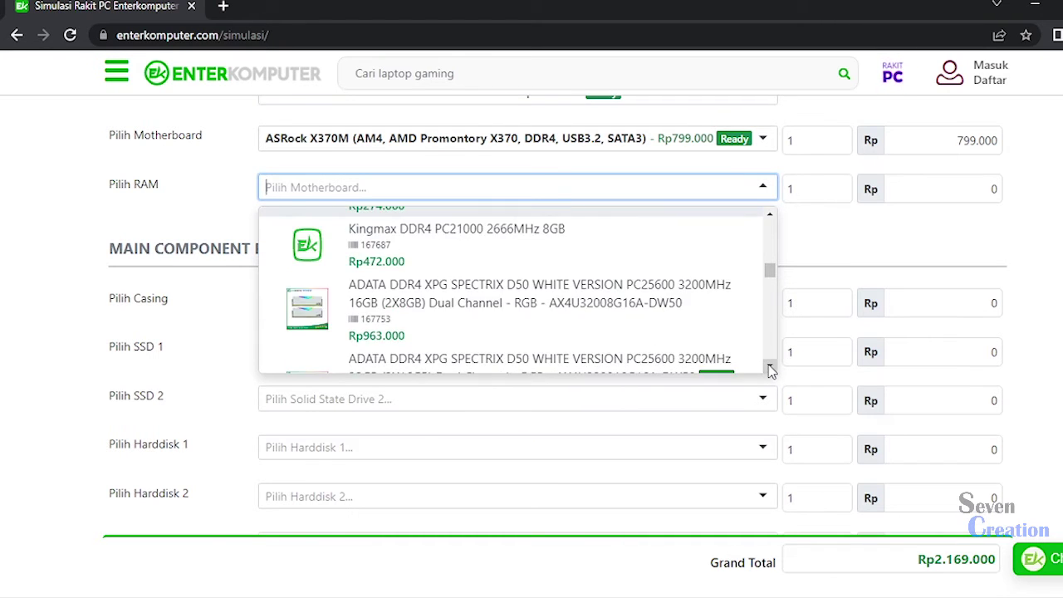
{"action": "left_click", "coordinate": [770, 368]}
{"action": "left_click", "coordinate": [770, 368]}
{"action": "left_click", "coordinate": [770, 368]}
{"action": "left_click", "coordinate": [770, 368]}
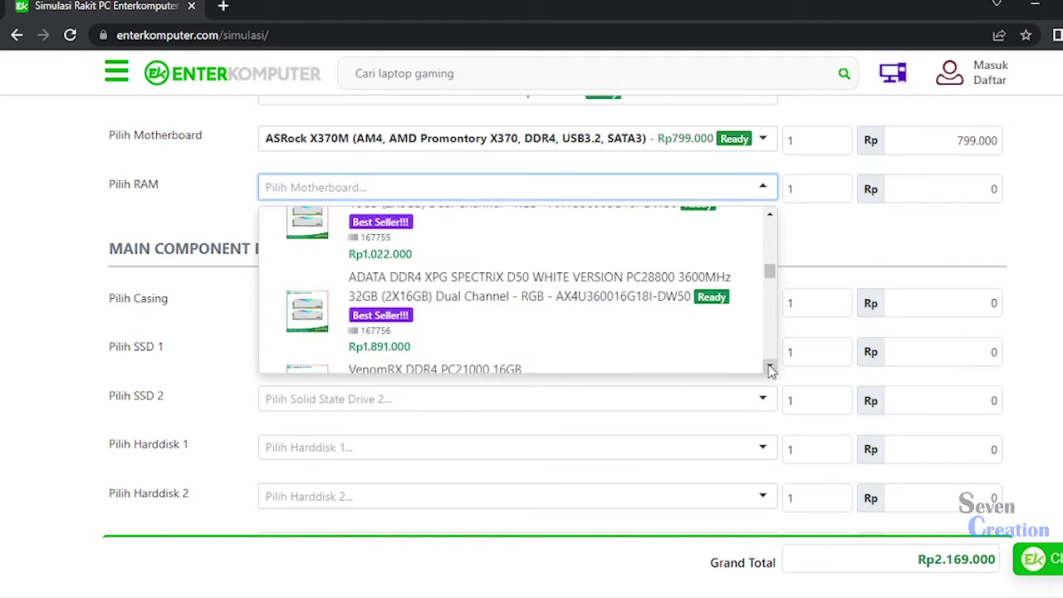
{"action": "left_click", "coordinate": [770, 368]}
{"action": "left_click", "coordinate": [770, 368]}
{"action": "left_click", "coordinate": [769, 367]}
{"action": "left_click", "coordinate": [770, 368]}
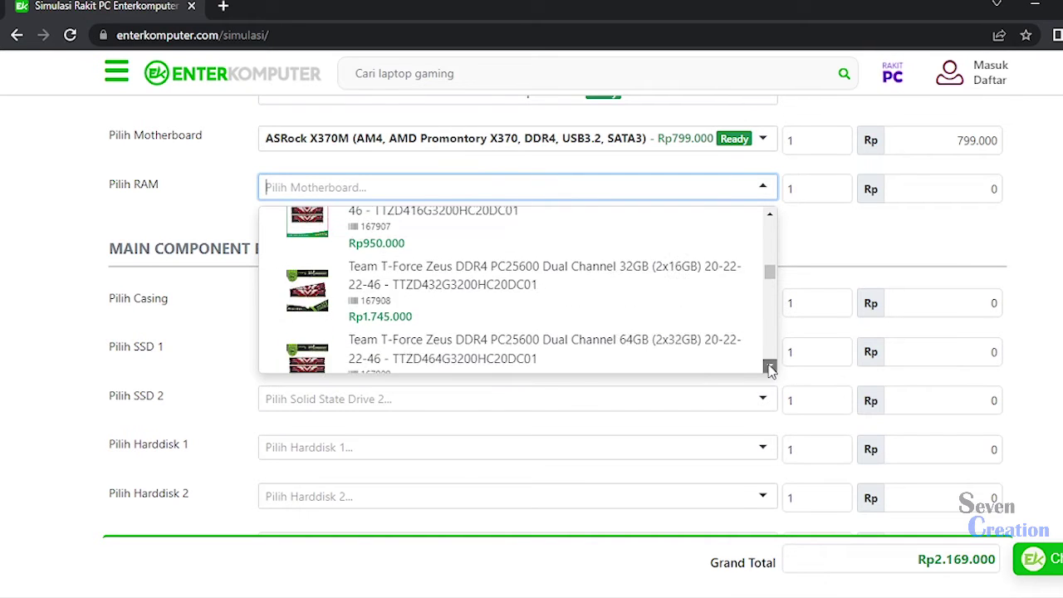
{"action": "left_click", "coordinate": [770, 368]}
{"action": "left_click", "coordinate": [770, 368]}
{"action": "left_click", "coordinate": [769, 368]}
{"action": "left_click", "coordinate": [770, 368]}
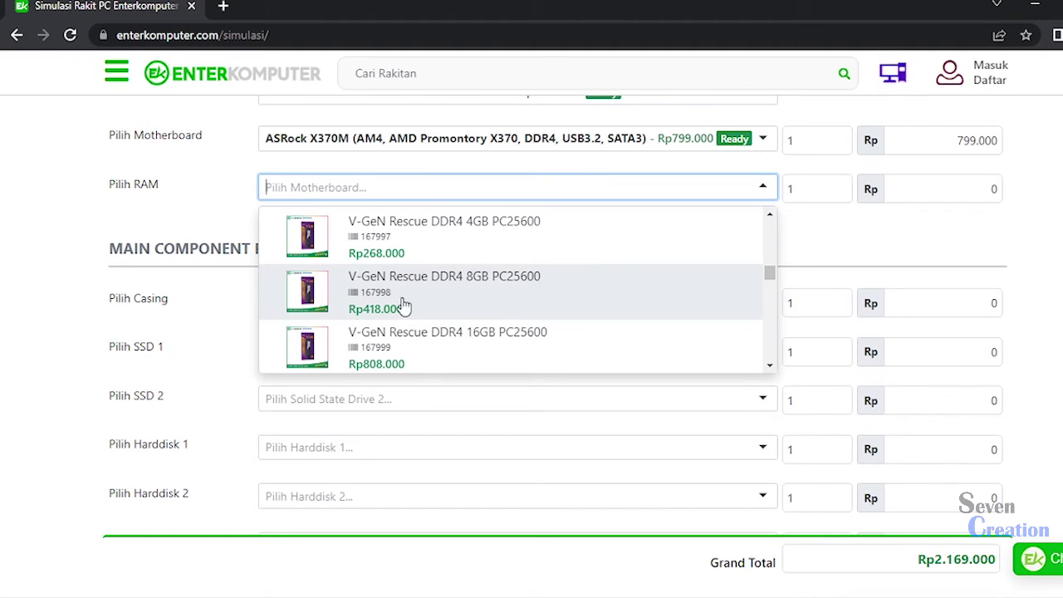
{"action": "left_click", "coordinate": [448, 304]}
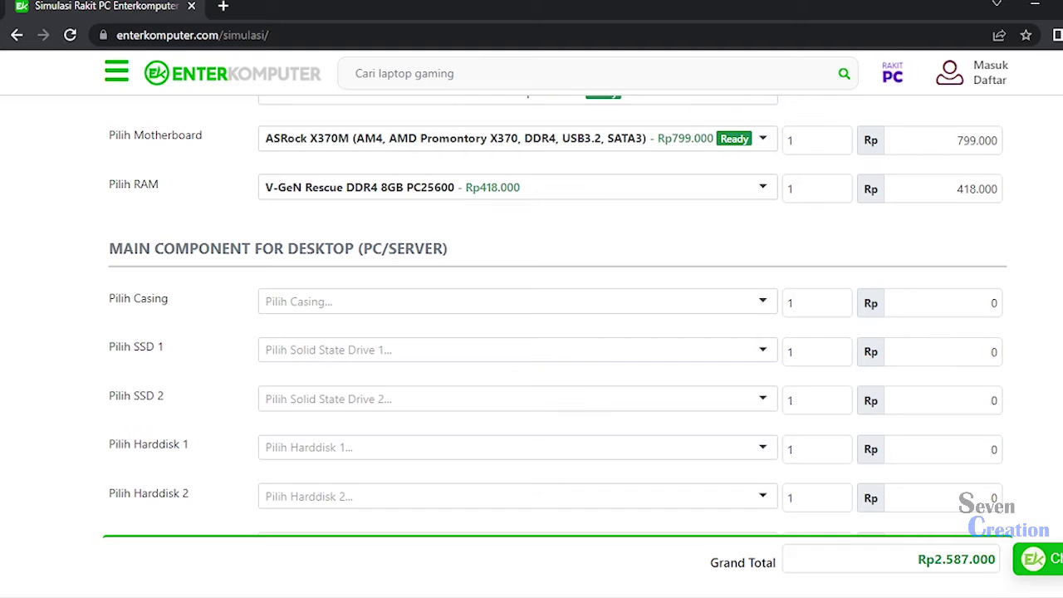
- Browse the computer cases and add the CUBE GAMING BLIG + PSU (Support ATX Size) to the build
{"action": "scroll", "coordinate": [905, 275], "scroll_direction": "down", "scroll_amount": 1}
{"action": "left_click", "coordinate": [750, 285]}
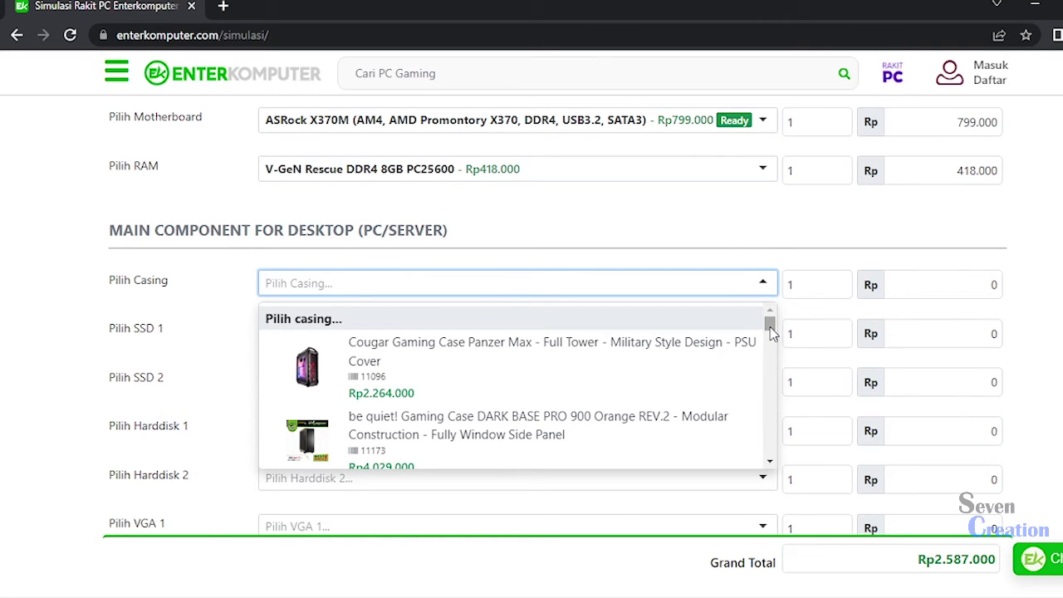
{"action": "left_click_drag", "start_coordinate": [771, 332], "coordinate": [796, 307]}
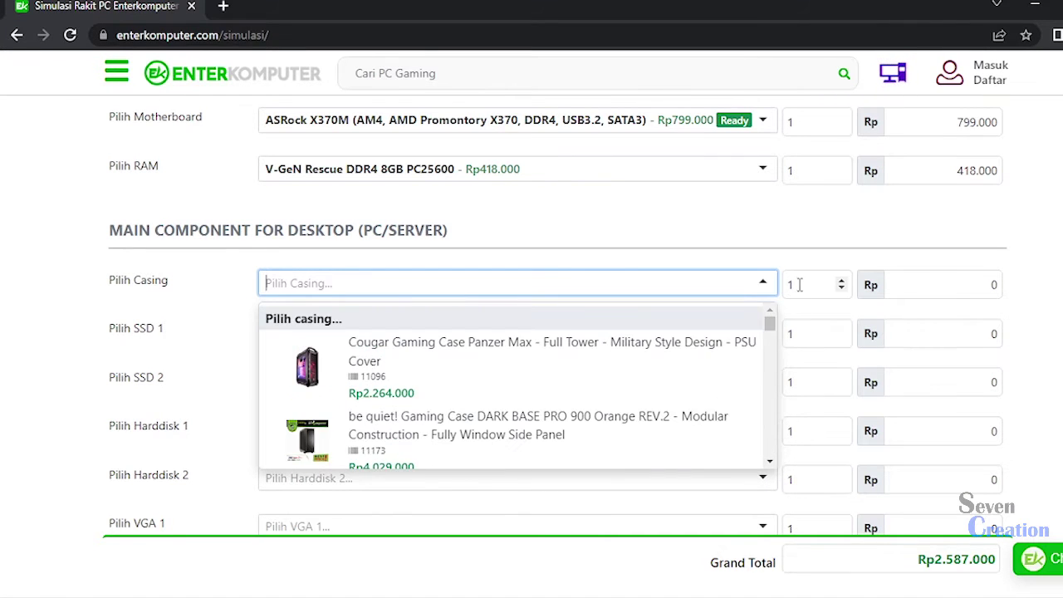
{"action": "left_click", "coordinate": [772, 463]}
{"action": "left_click_drag", "start_coordinate": [771, 463], "coordinate": [777, 467]}
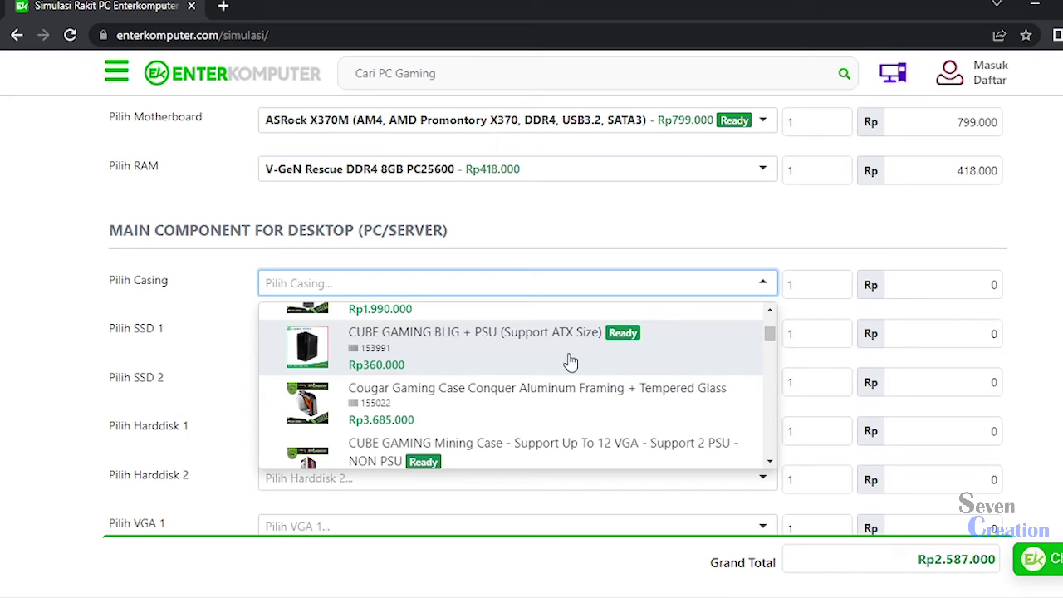
{"action": "left_click", "coordinate": [443, 356]}
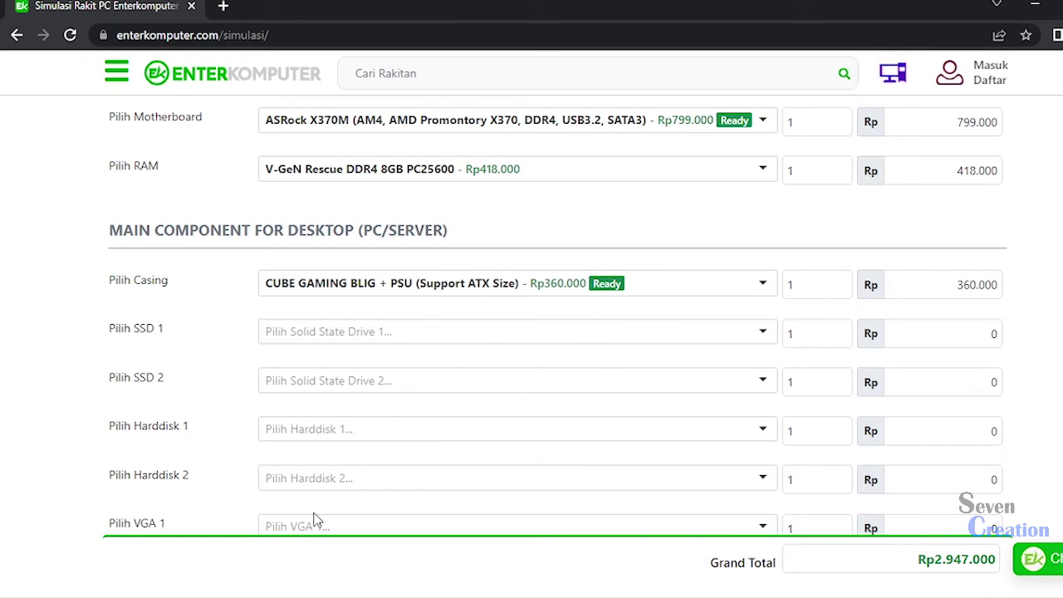
- Choose the WDC 500GB SATA2 - Blue - Used & Garansi 1 Th as the build's first hard disk
{"action": "left_click", "coordinate": [458, 432]}
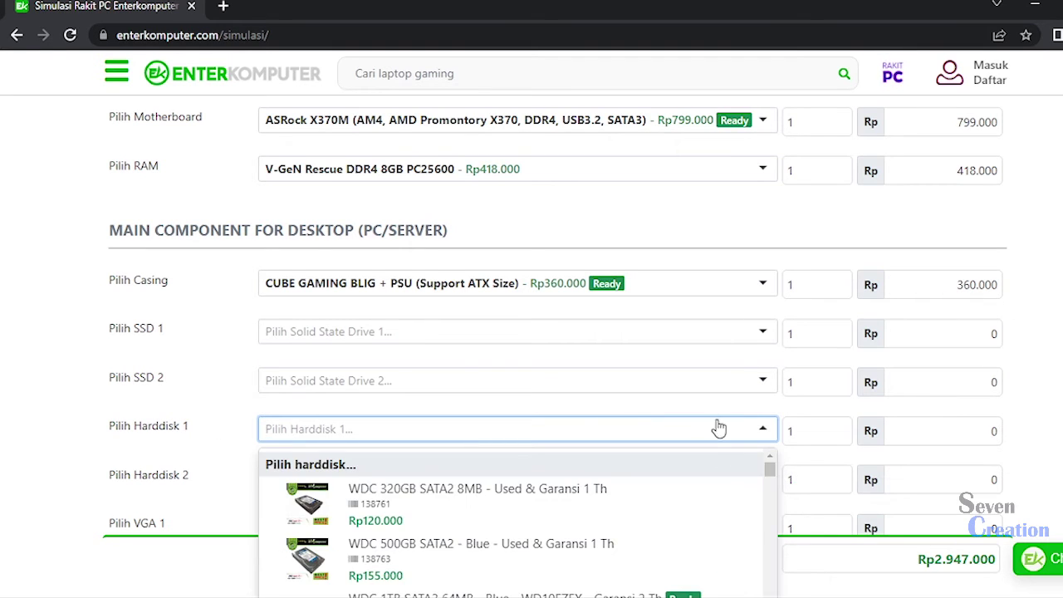
{"action": "scroll", "coordinate": [617, 275], "scroll_direction": "down", "scroll_amount": 2}
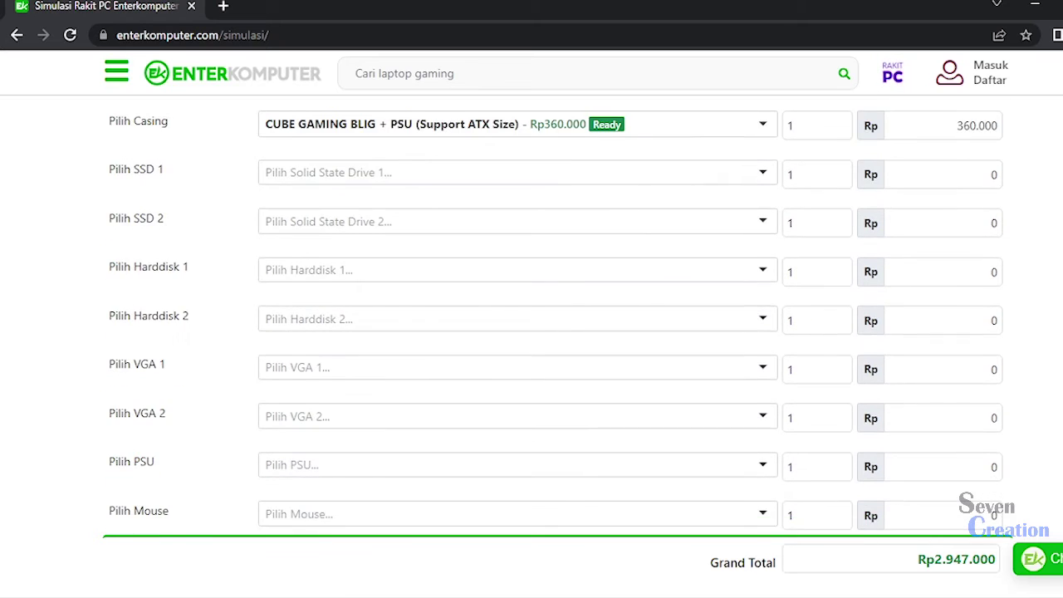
{"action": "scroll", "coordinate": [617, 275], "scroll_direction": "up", "scroll_amount": 1}
{"action": "left_click", "coordinate": [747, 328]}
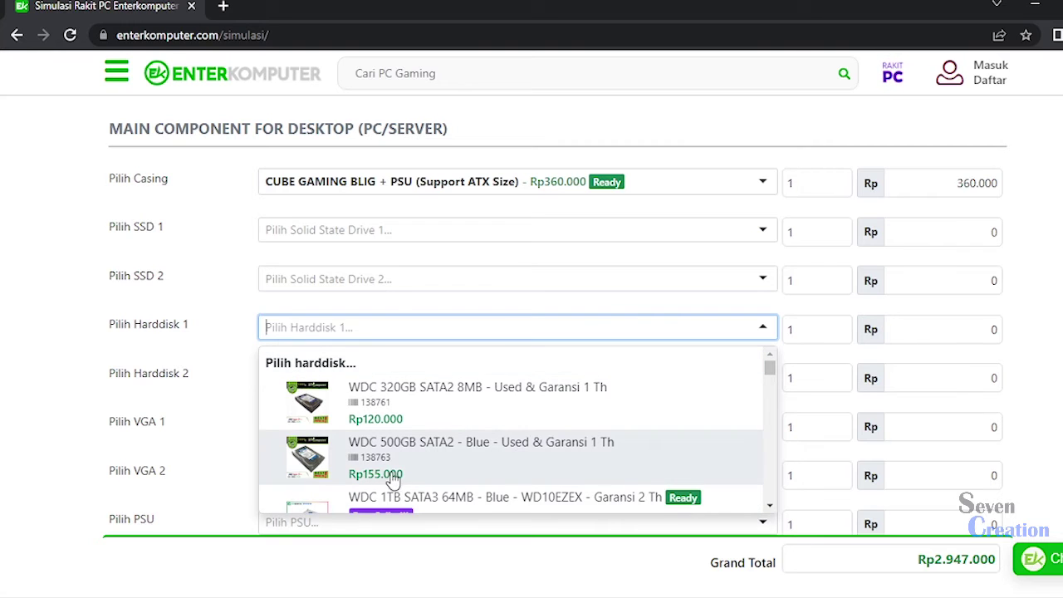
{"action": "left_click", "coordinate": [451, 480]}
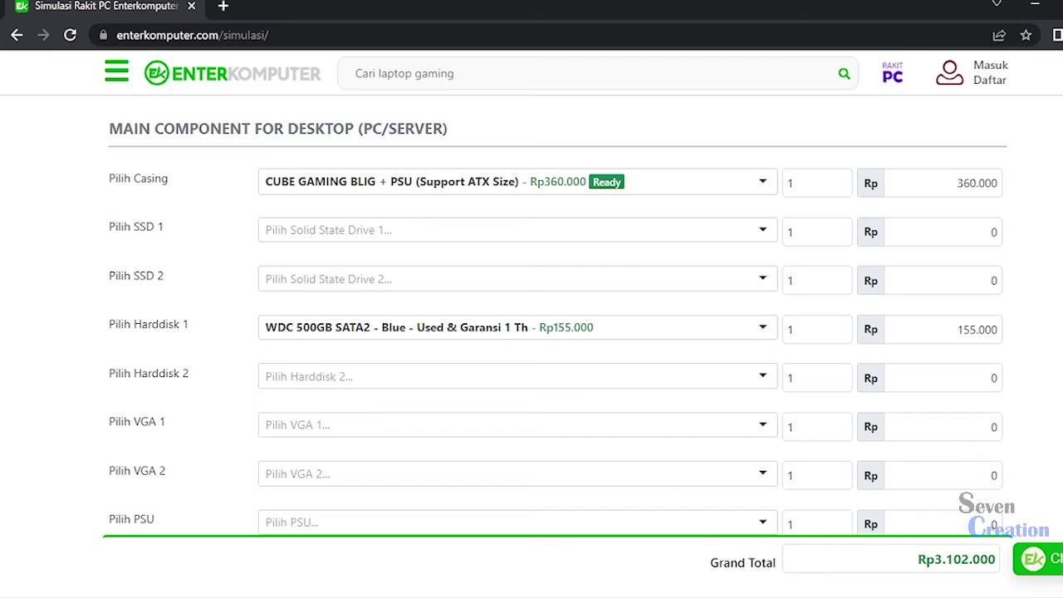
- Open the choices for the first graphics card and skim the available models and prices
{"action": "scroll", "coordinate": [558, 319], "scroll_direction": "down", "scroll_amount": 1}
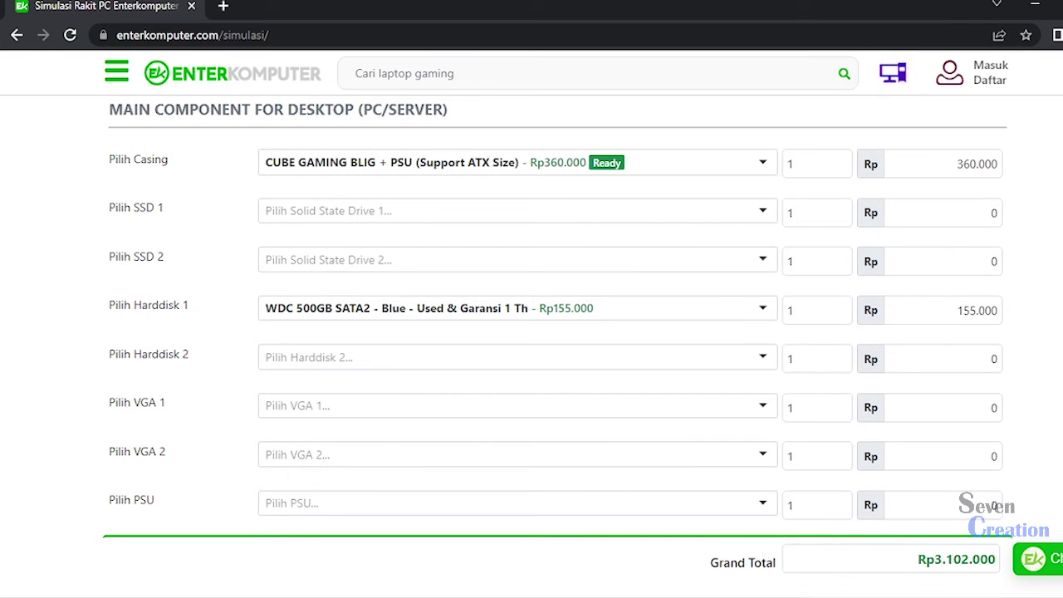
{"action": "scroll", "coordinate": [558, 319], "scroll_direction": "down", "scroll_amount": 1}
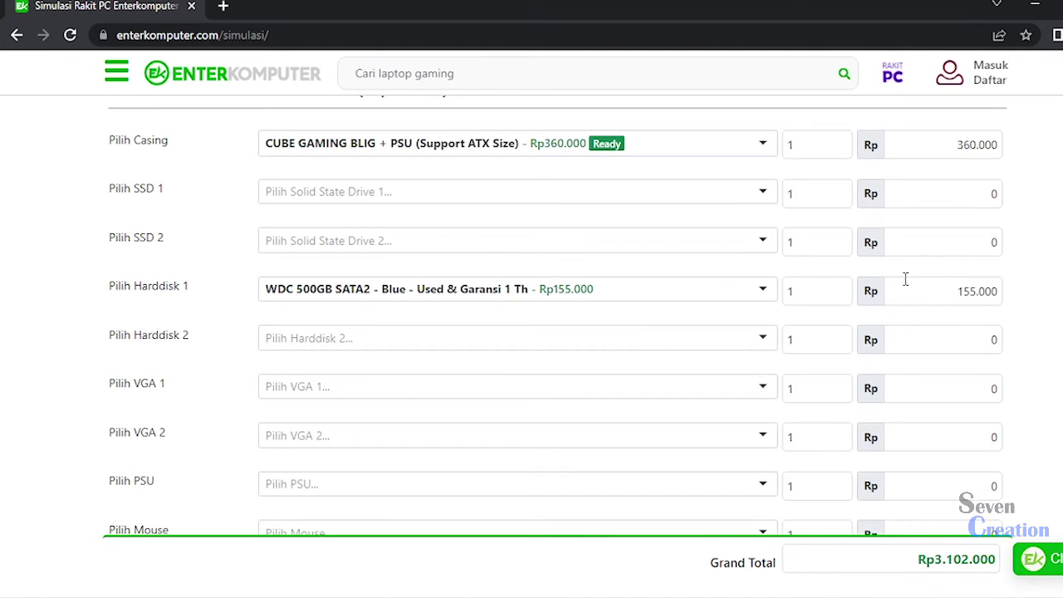
{"action": "left_click", "coordinate": [367, 387]}
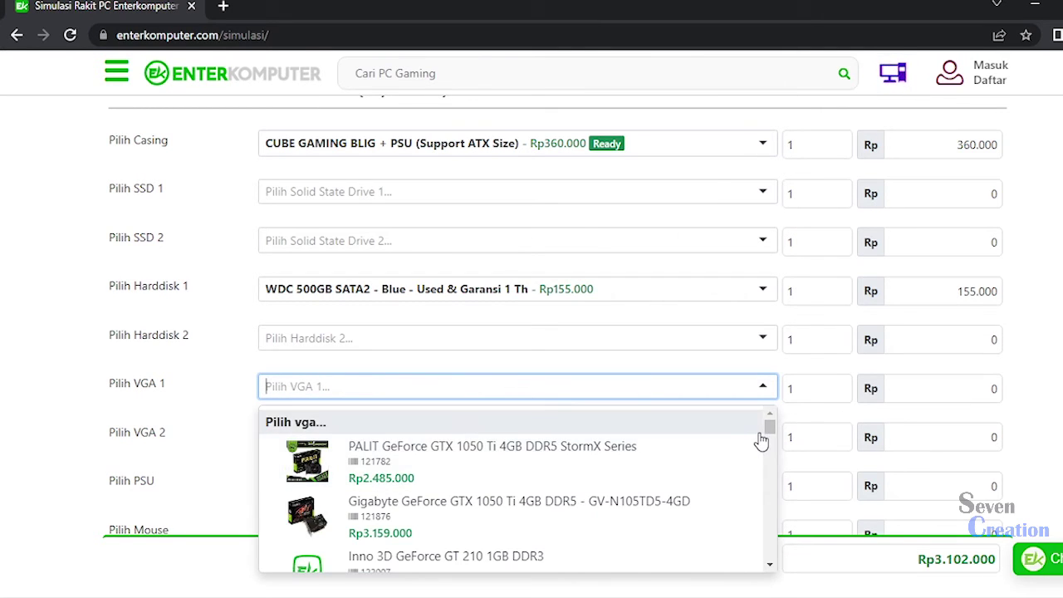
{"action": "scroll", "coordinate": [772, 438], "scroll_direction": "down", "scroll_amount": 3}
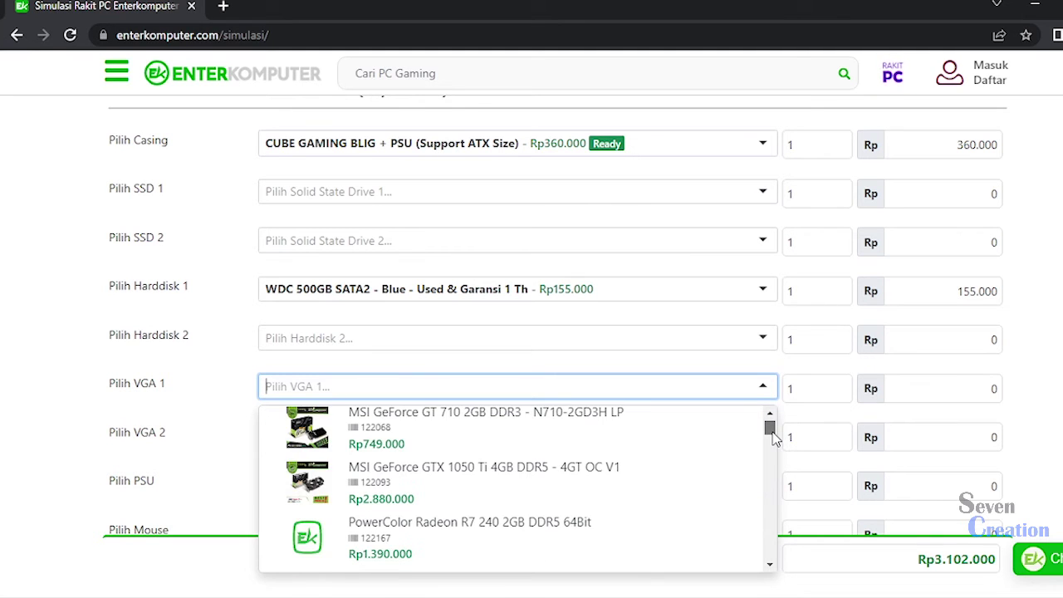
{"action": "left_click_drag", "start_coordinate": [773, 438], "coordinate": [773, 445]}
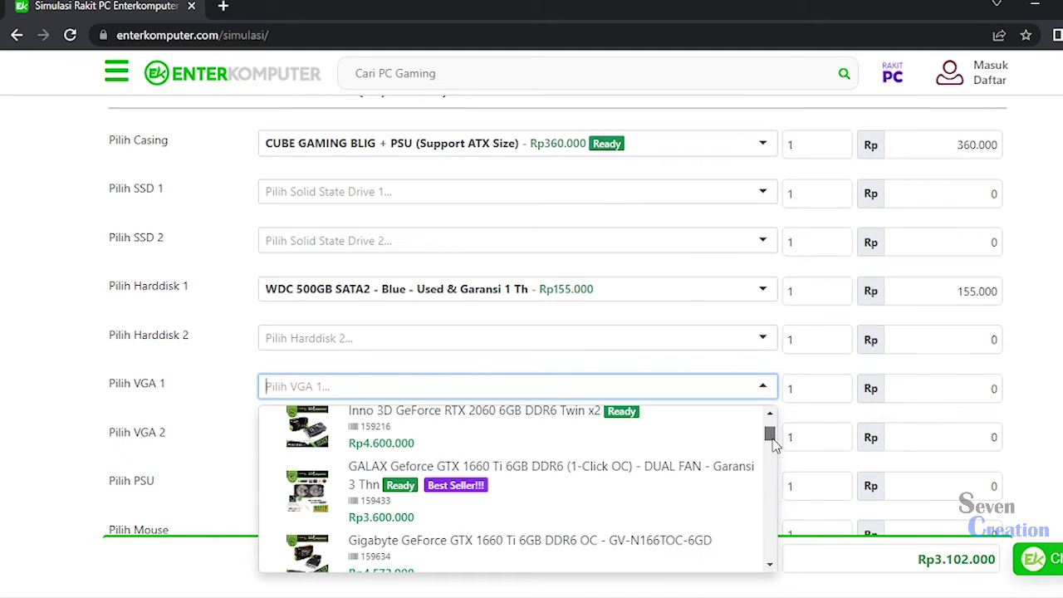
{"action": "scroll", "coordinate": [773, 446], "scroll_direction": "down", "scroll_amount": 3}
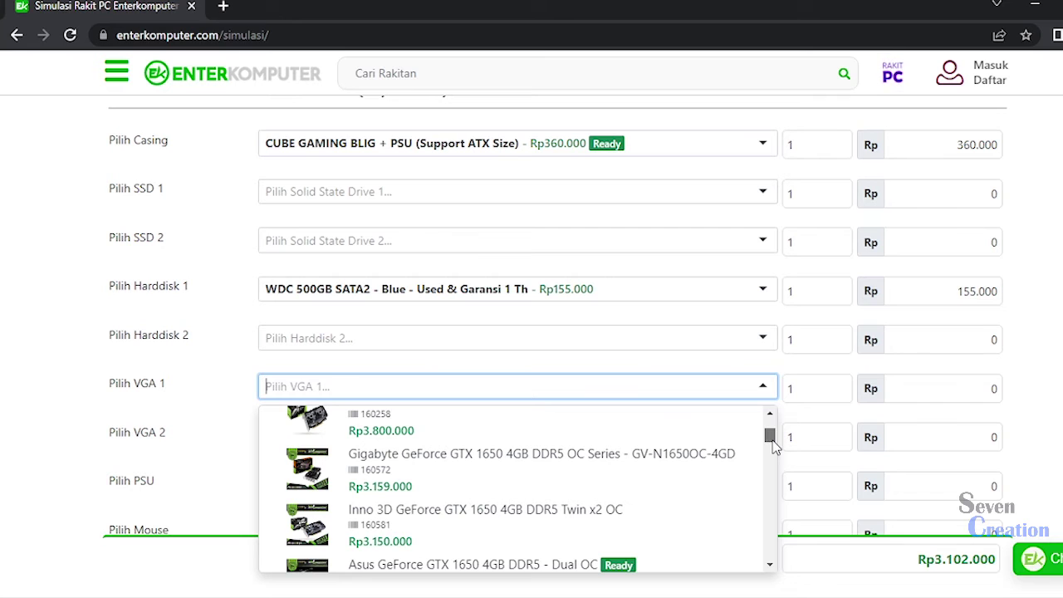
{"action": "scroll", "coordinate": [773, 448], "scroll_direction": "down", "scroll_amount": 3}
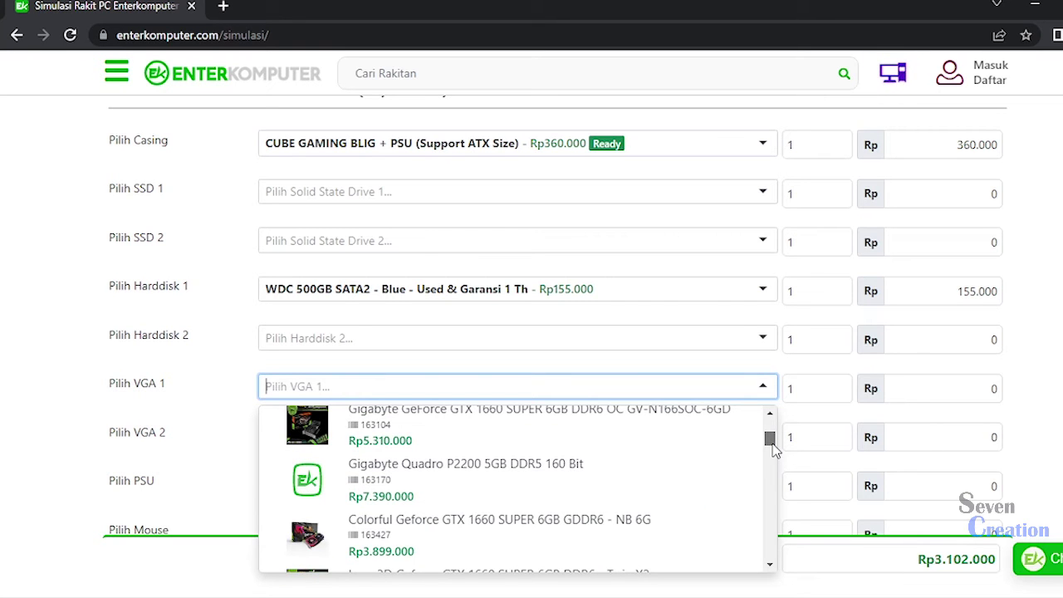
{"action": "left_click_drag", "start_coordinate": [773, 443], "coordinate": [776, 426]}
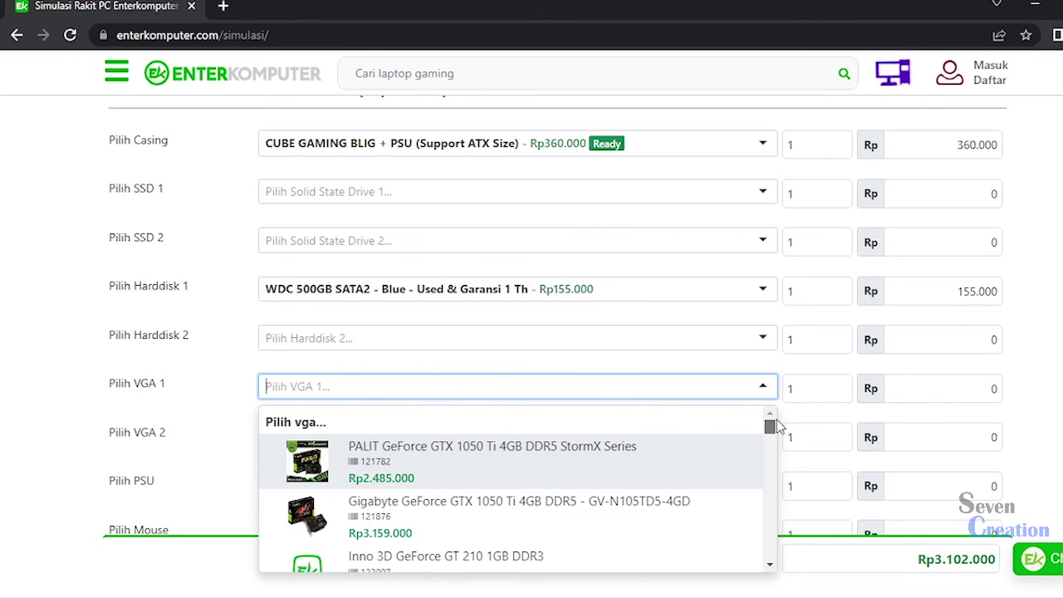
- Compare the specifications and prices of the first GeForce and Radeon models offered for VGA 1
{"action": "left_click", "coordinate": [771, 566]}
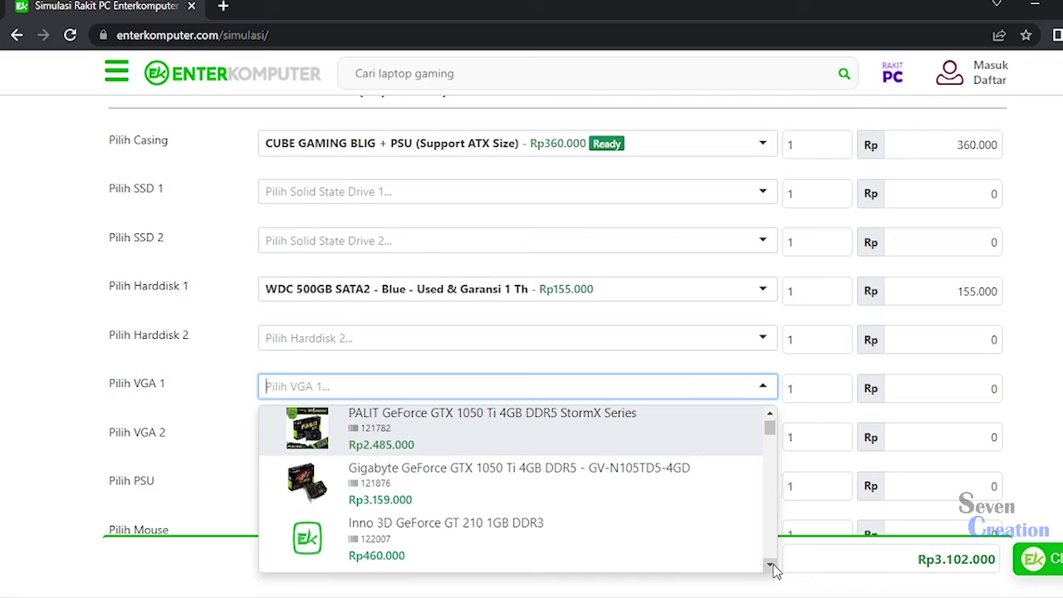
{"action": "left_click", "coordinate": [771, 567]}
{"action": "left_click", "coordinate": [771, 566]}
{"action": "left_click", "coordinate": [771, 566]}
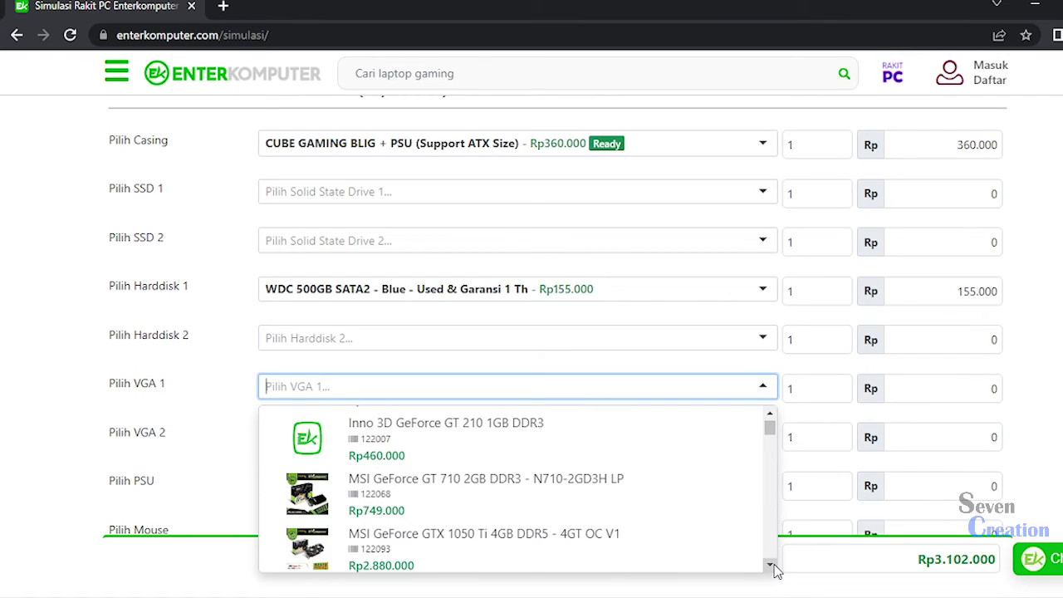
{"action": "left_click", "coordinate": [771, 567]}
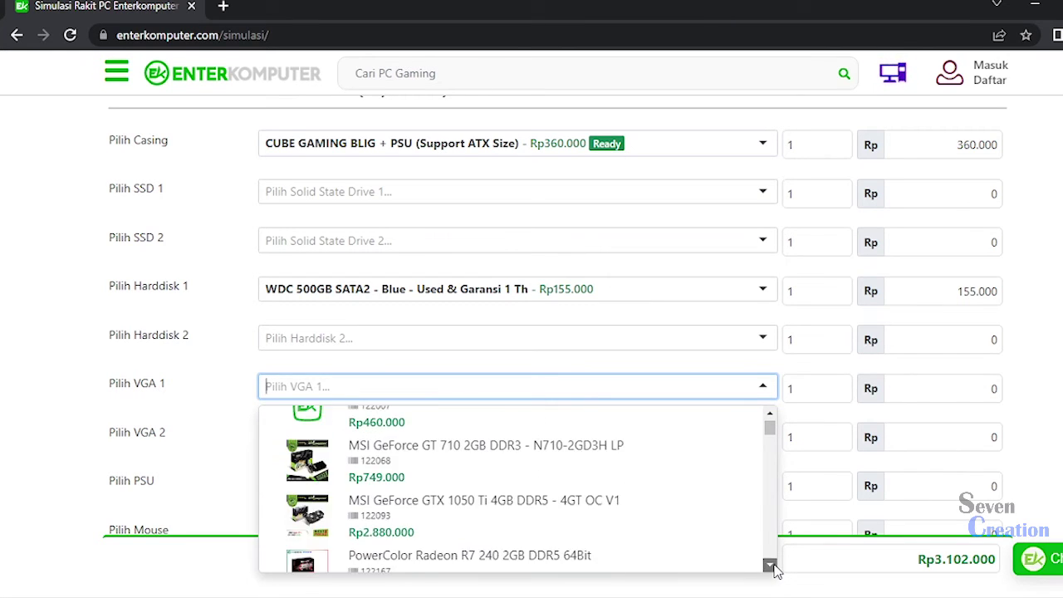
{"action": "left_click", "coordinate": [771, 566]}
{"action": "left_click", "coordinate": [770, 567]}
{"action": "left_click", "coordinate": [771, 567]}
{"action": "left_click", "coordinate": [771, 567]}
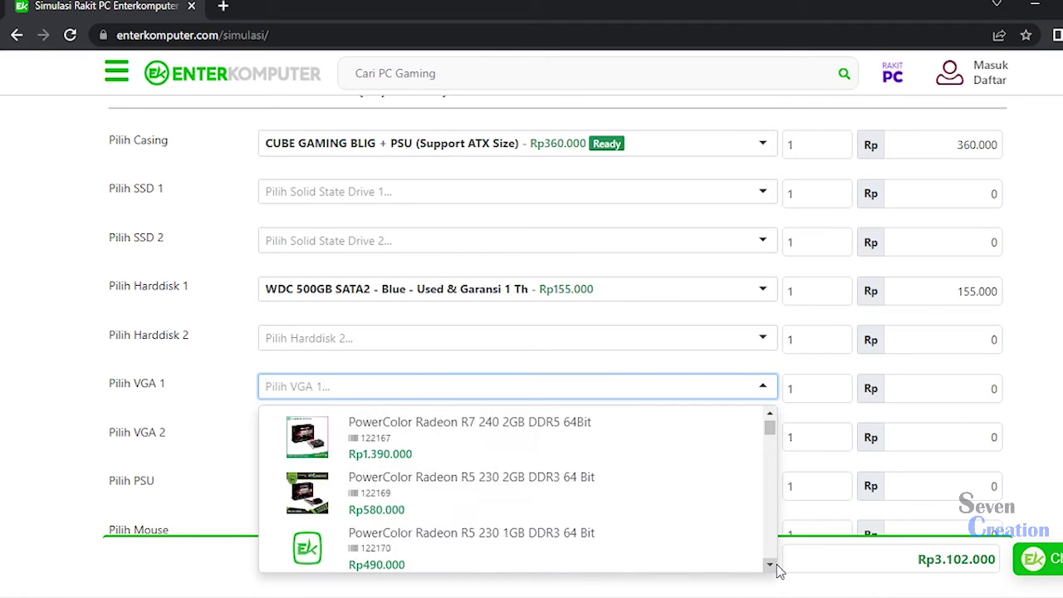
{"action": "left_click", "coordinate": [771, 566]}
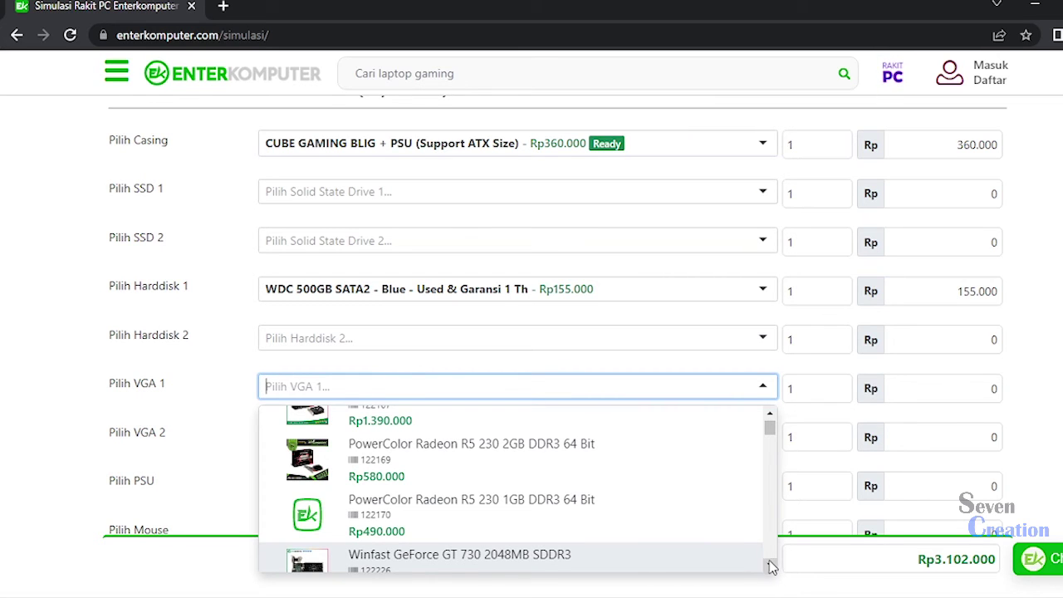
{"action": "left_click", "coordinate": [771, 568]}
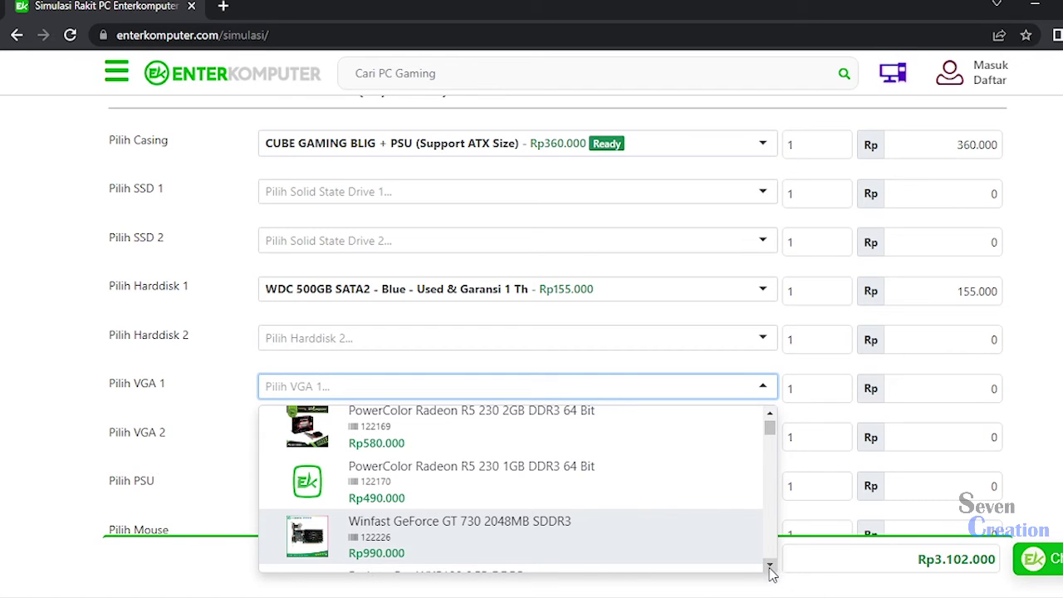
{"action": "left_click", "coordinate": [771, 415]}
{"action": "left_click", "coordinate": [770, 414]}
{"action": "left_click", "coordinate": [771, 414]}
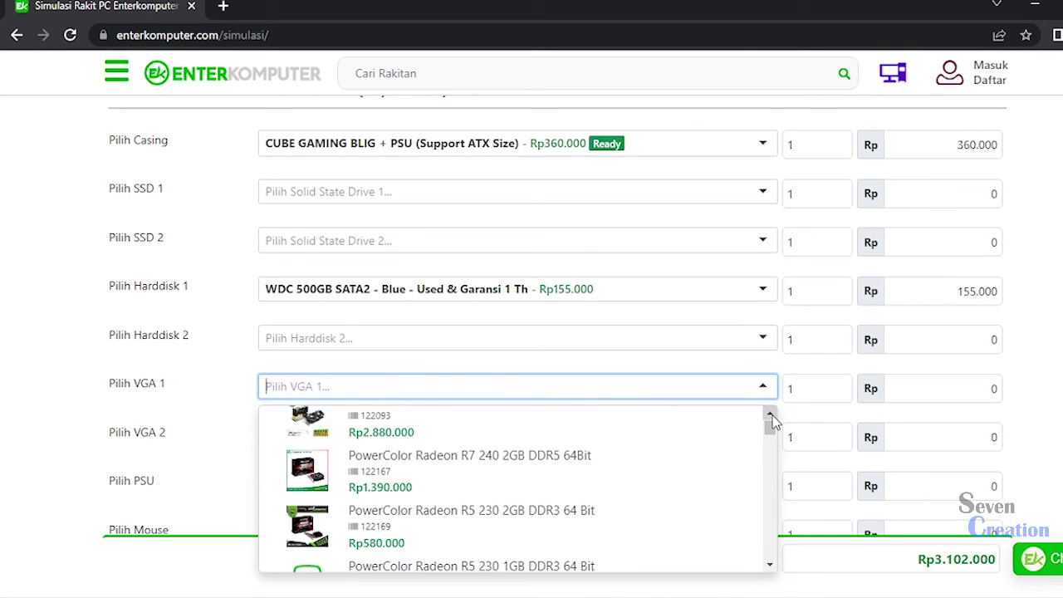
{"action": "left_click", "coordinate": [771, 414]}
{"action": "left_click", "coordinate": [771, 415]}
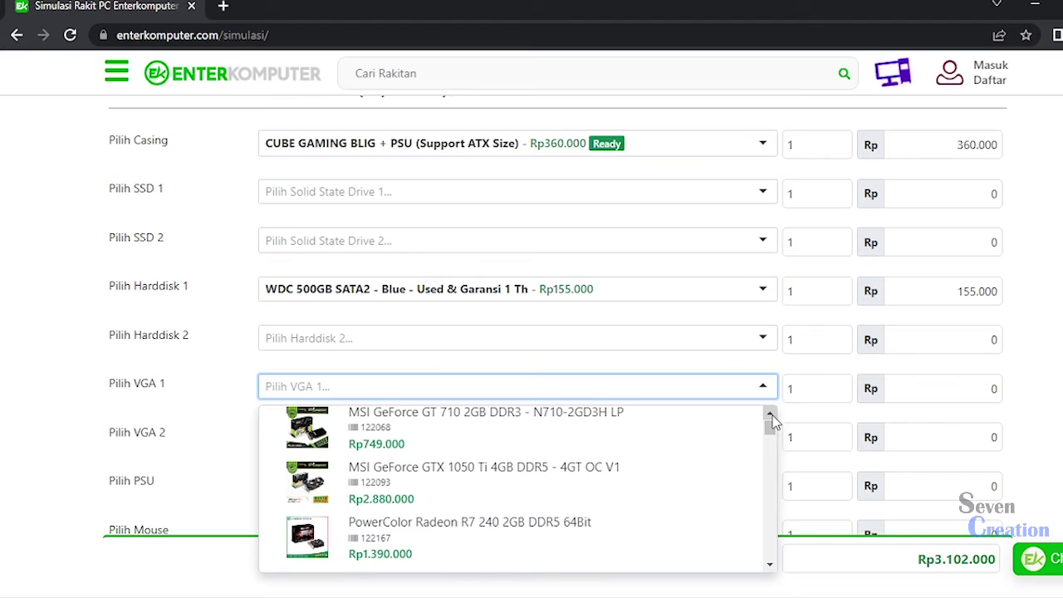
- Find the GALAX GeForce GT 710 2GB DDR3 - Garansi 3 Thn among the graphics cards and add it to the build as VGA 1
{"action": "left_click", "coordinate": [770, 566]}
{"action": "left_click", "coordinate": [770, 566]}
{"action": "left_click", "coordinate": [769, 566]}
{"action": "left_click", "coordinate": [770, 566]}
{"action": "left_click", "coordinate": [770, 566]}
{"action": "left_click", "coordinate": [770, 565]}
{"action": "left_click", "coordinate": [770, 566]}
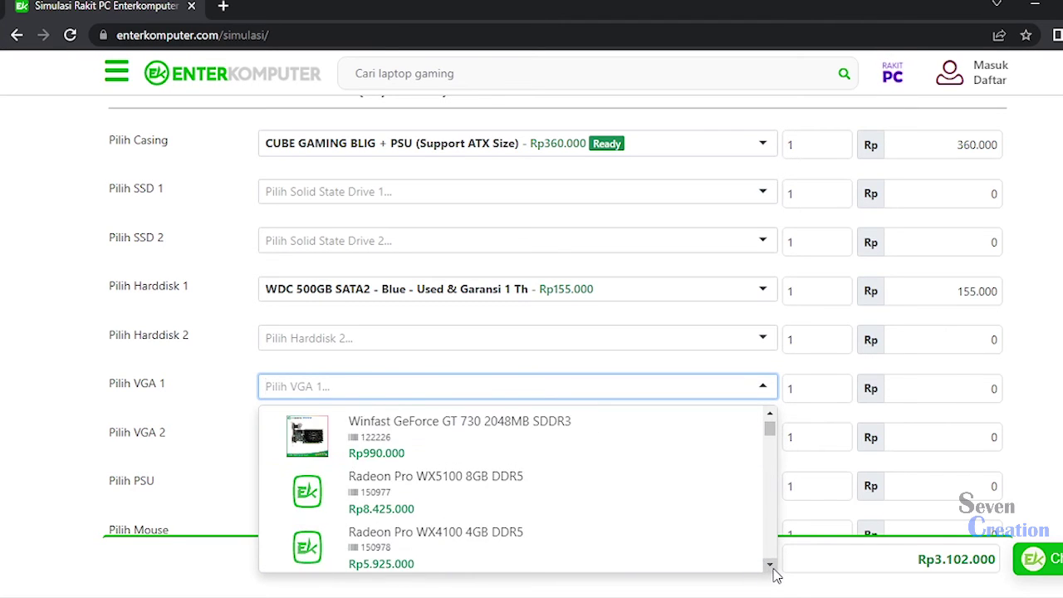
{"action": "left_click", "coordinate": [770, 565]}
{"action": "left_click", "coordinate": [770, 566]}
{"action": "left_click", "coordinate": [771, 567]}
{"action": "left_click", "coordinate": [772, 567]}
{"action": "left_click", "coordinate": [772, 567]}
{"action": "left_click", "coordinate": [772, 568]}
{"action": "left_click", "coordinate": [771, 567]}
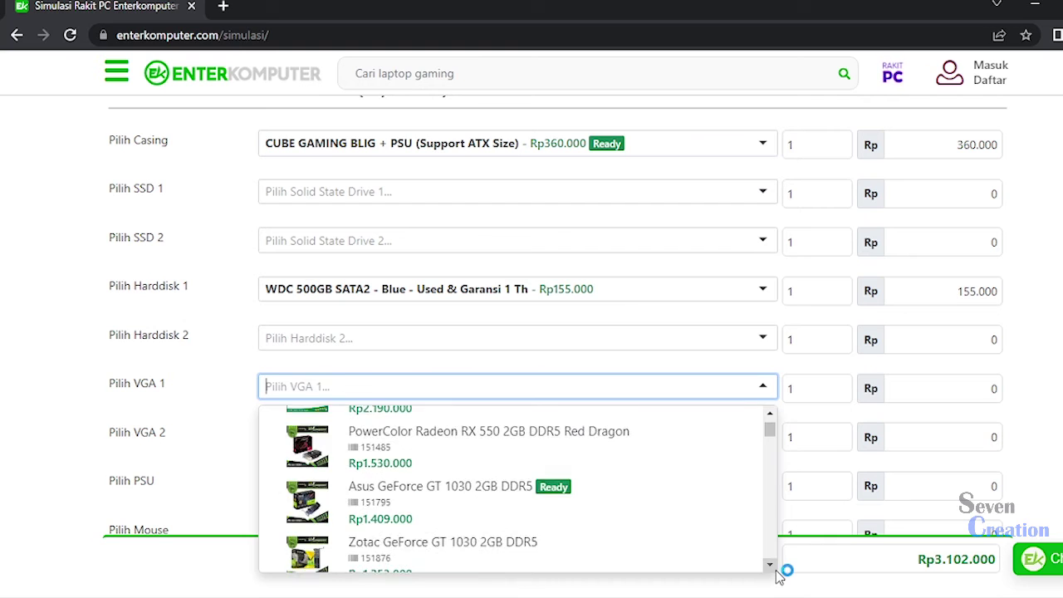
{"action": "left_click", "coordinate": [772, 567]}
{"action": "left_click", "coordinate": [771, 567]}
{"action": "left_click", "coordinate": [771, 567]}
{"action": "left_click", "coordinate": [772, 568]}
{"action": "left_click", "coordinate": [772, 568]}
{"action": "left_click", "coordinate": [772, 567]}
{"action": "left_click", "coordinate": [771, 567]}
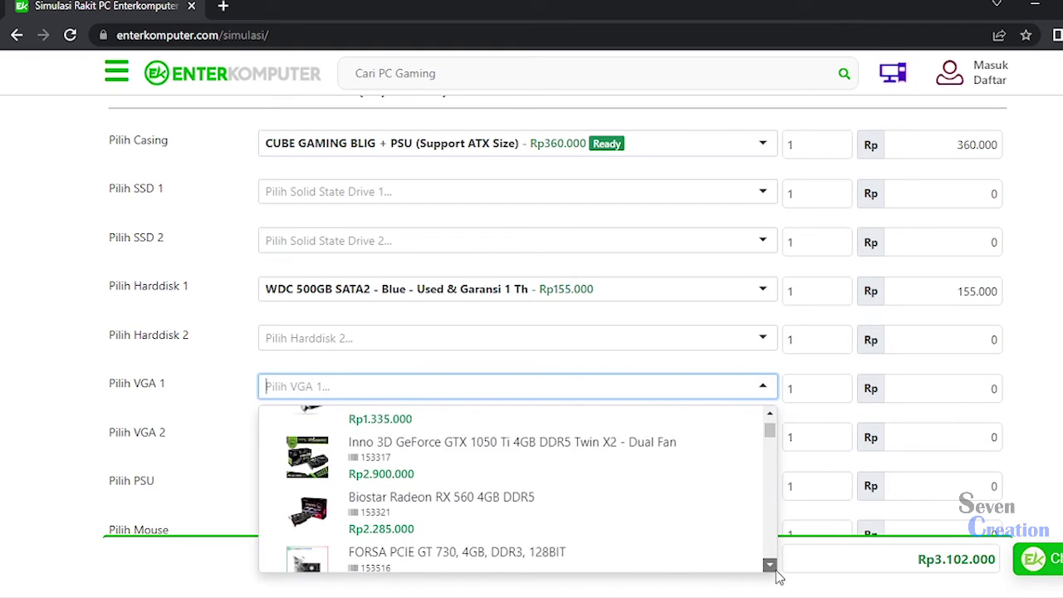
{"action": "left_click", "coordinate": [772, 567]}
{"action": "left_click", "coordinate": [771, 567]}
{"action": "left_click", "coordinate": [771, 568]}
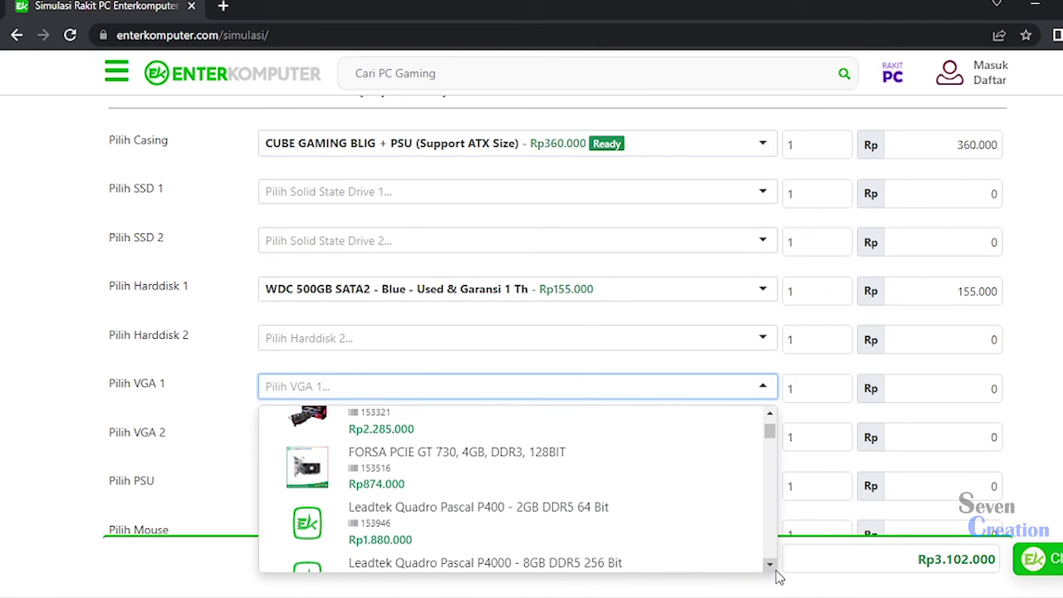
{"action": "left_click", "coordinate": [772, 568]}
{"action": "left_click", "coordinate": [772, 567]}
{"action": "left_click", "coordinate": [772, 567]}
{"action": "left_click", "coordinate": [772, 567]}
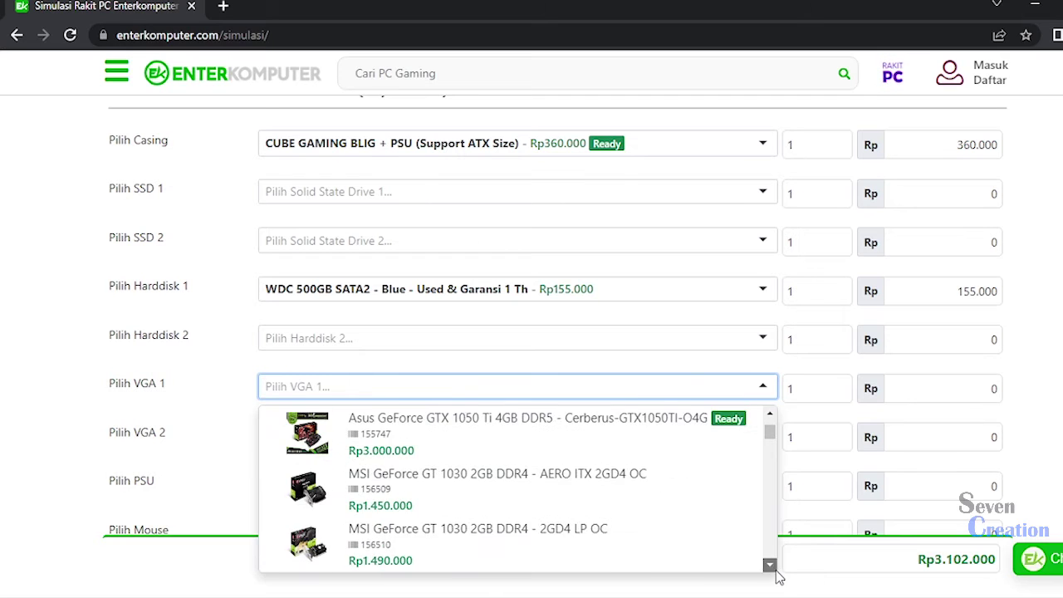
{"action": "left_click", "coordinate": [772, 567]}
{"action": "left_click", "coordinate": [772, 568]}
{"action": "left_click", "coordinate": [771, 568]}
{"action": "left_click", "coordinate": [772, 567]}
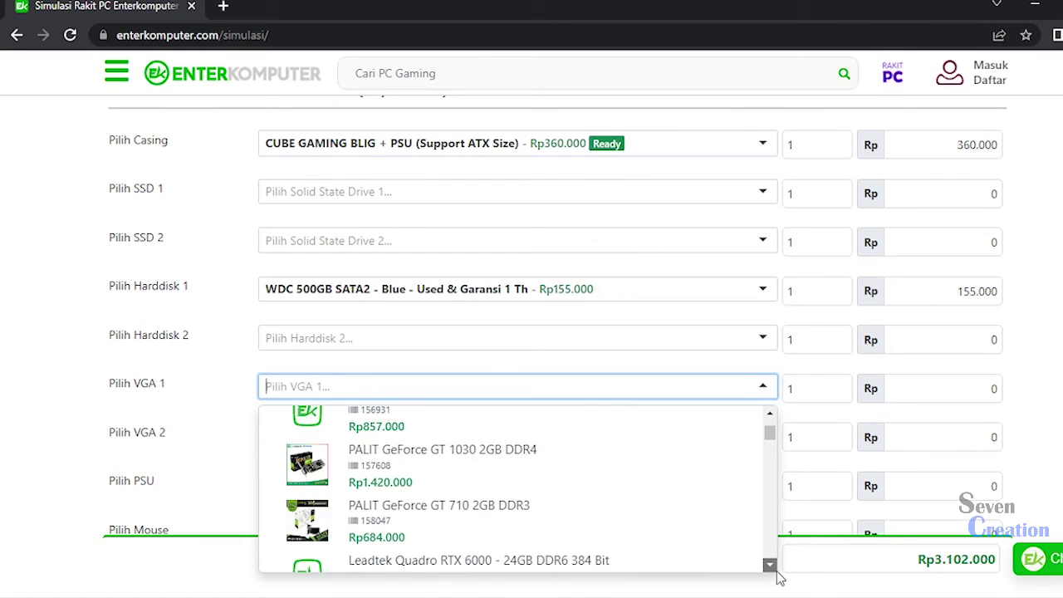
{"action": "left_click", "coordinate": [770, 566]}
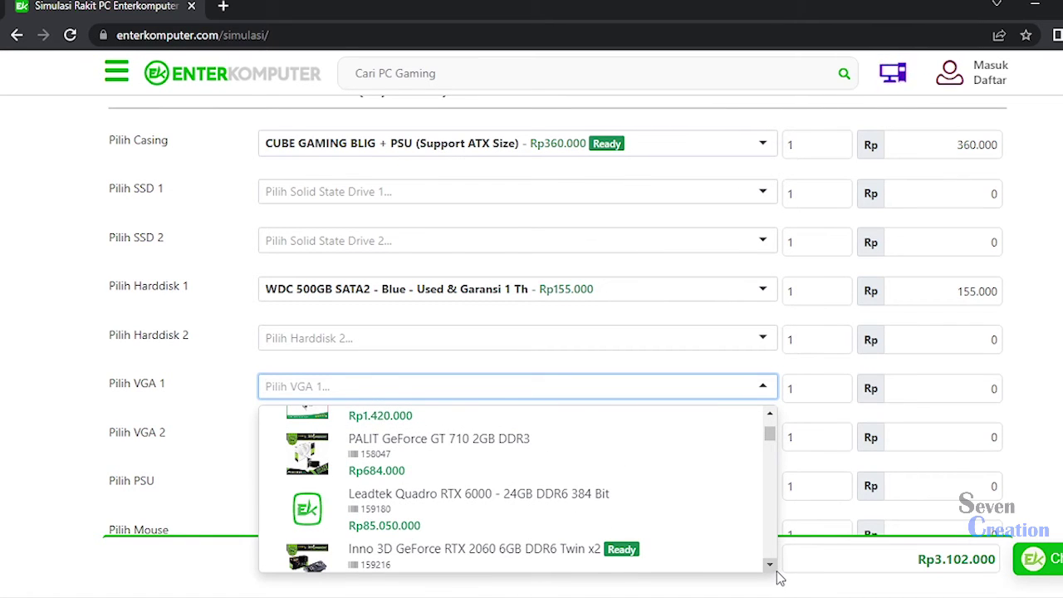
{"action": "left_click", "coordinate": [771, 567]}
{"action": "left_click", "coordinate": [772, 567]}
{"action": "left_click", "coordinate": [771, 567]}
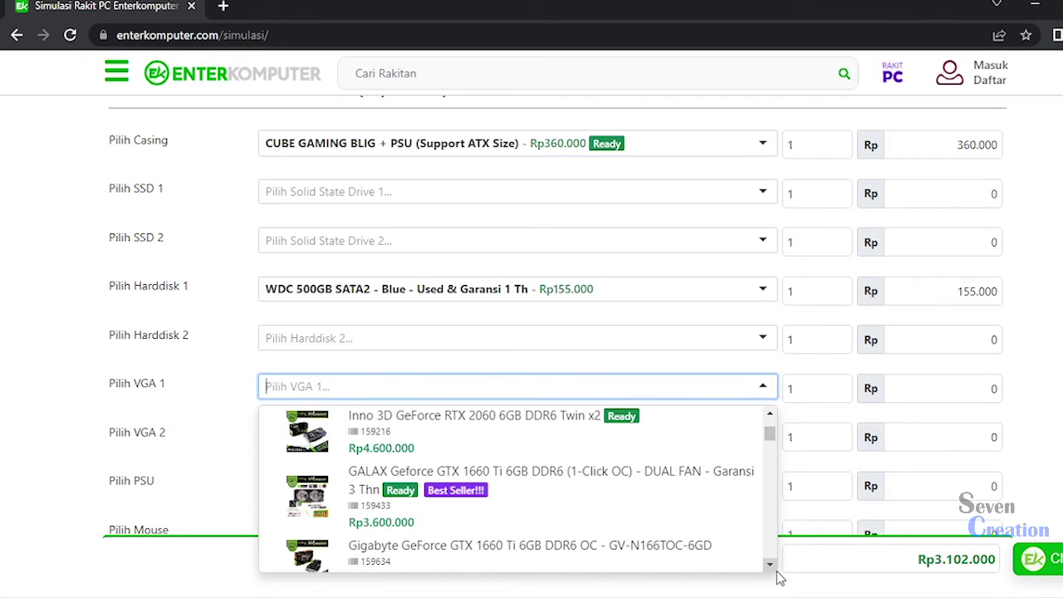
{"action": "left_click", "coordinate": [772, 568]}
{"action": "left_click", "coordinate": [772, 567]}
{"action": "left_click", "coordinate": [772, 567]}
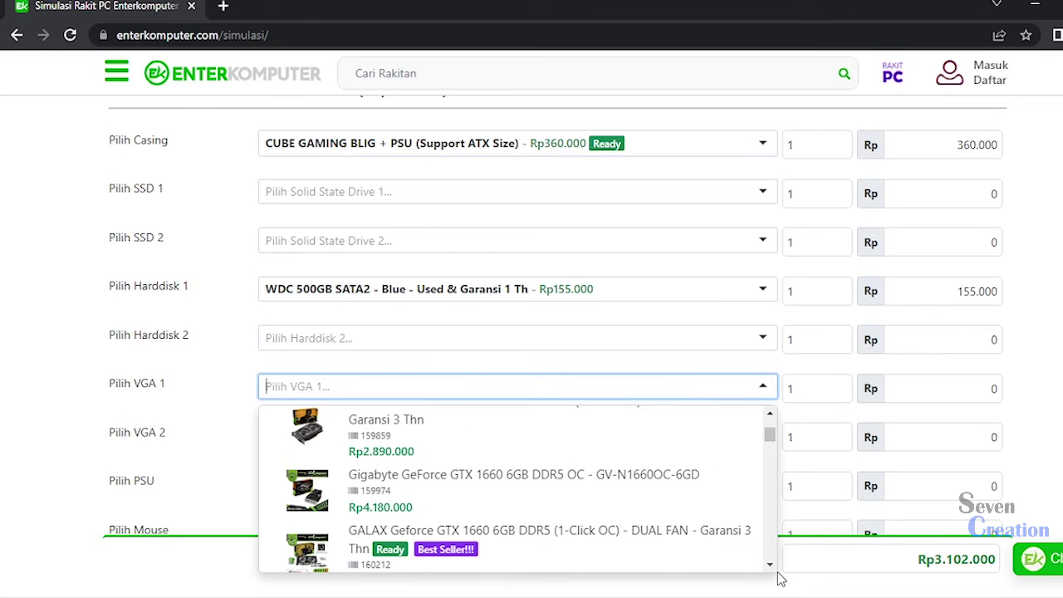
{"action": "left_click", "coordinate": [775, 570]}
{"action": "left_click", "coordinate": [775, 569]}
{"action": "left_click", "coordinate": [775, 570]}
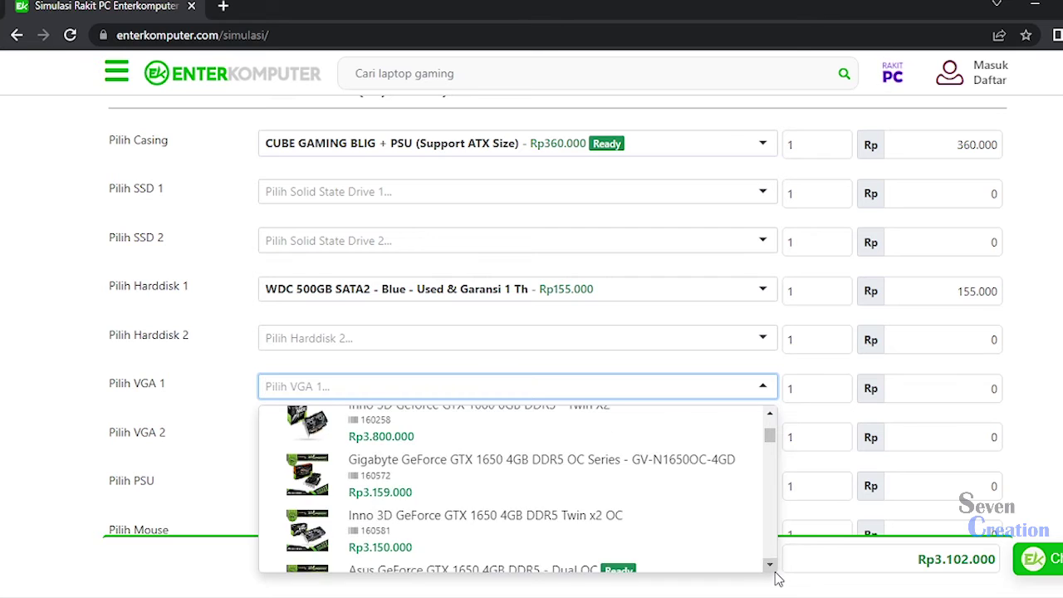
{"action": "left_click", "coordinate": [775, 570]}
{"action": "left_click", "coordinate": [775, 570]}
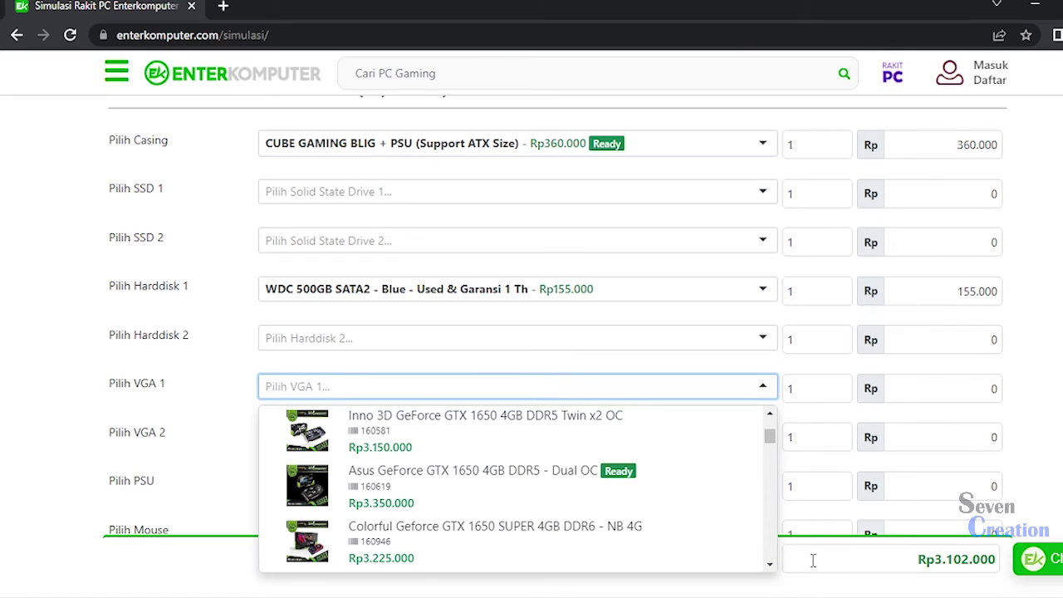
{"action": "left_click", "coordinate": [769, 567]}
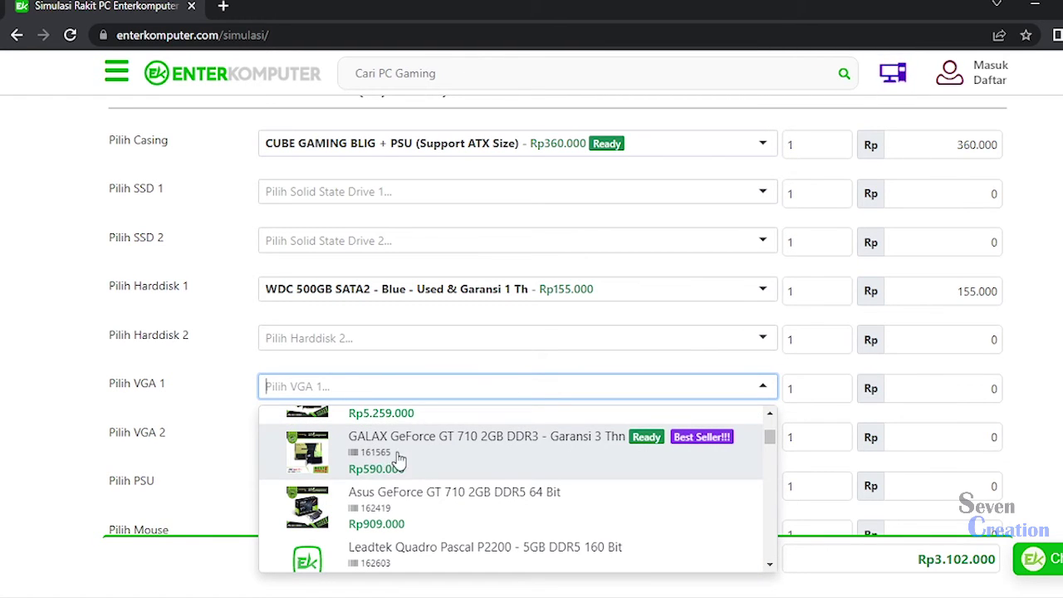
{"action": "left_click", "coordinate": [505, 454]}
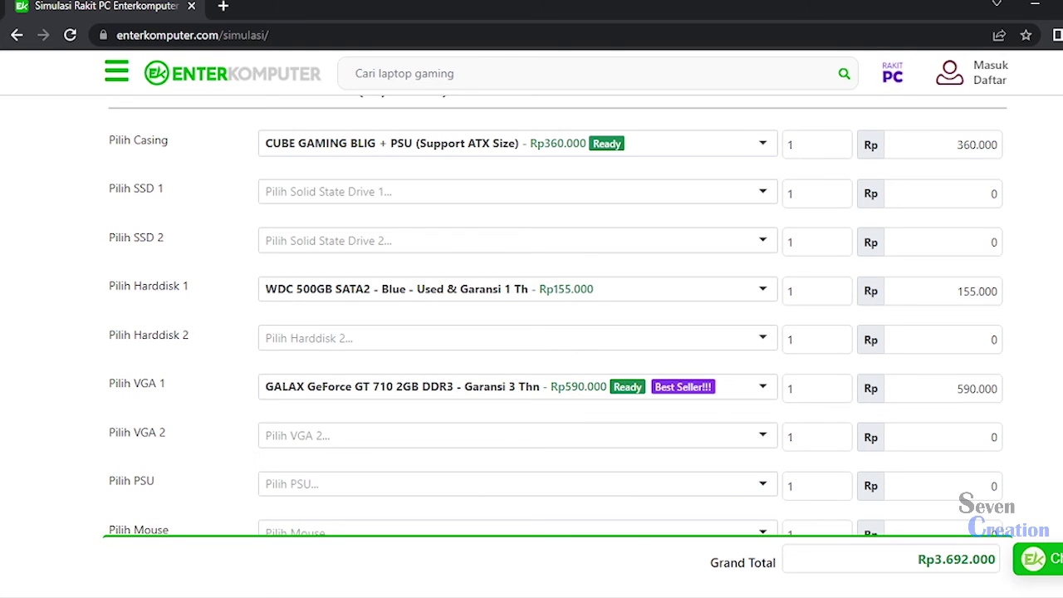
- Look over the remaining component slots, including peripherals, monitors and additional components, and review the parts already chosen for the build
{"action": "scroll", "coordinate": [557, 315], "scroll_direction": "down", "scroll_amount": 1}
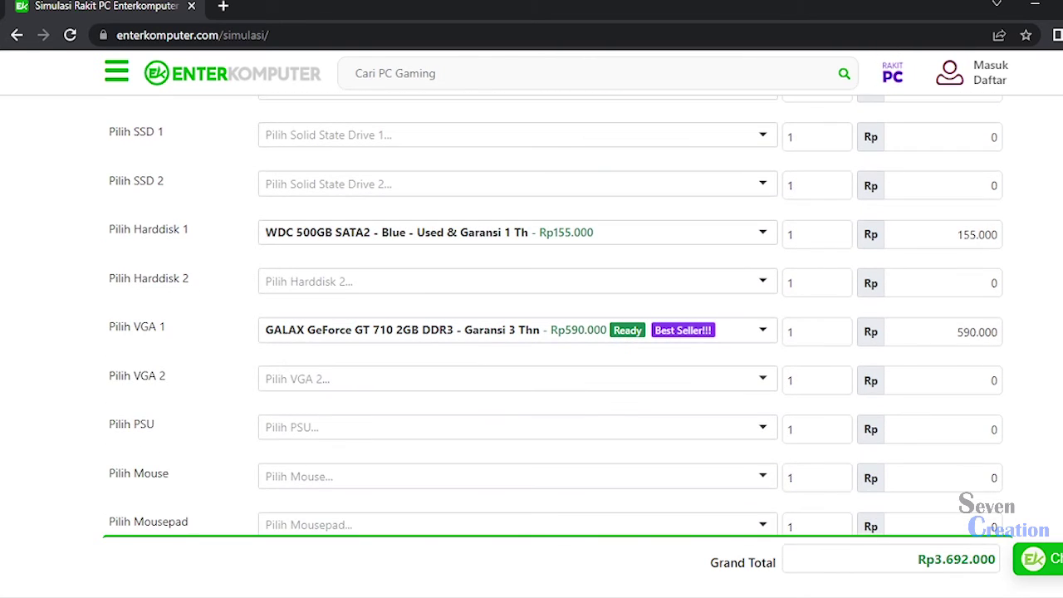
{"action": "scroll", "coordinate": [556, 316], "scroll_direction": "down", "scroll_amount": 2}
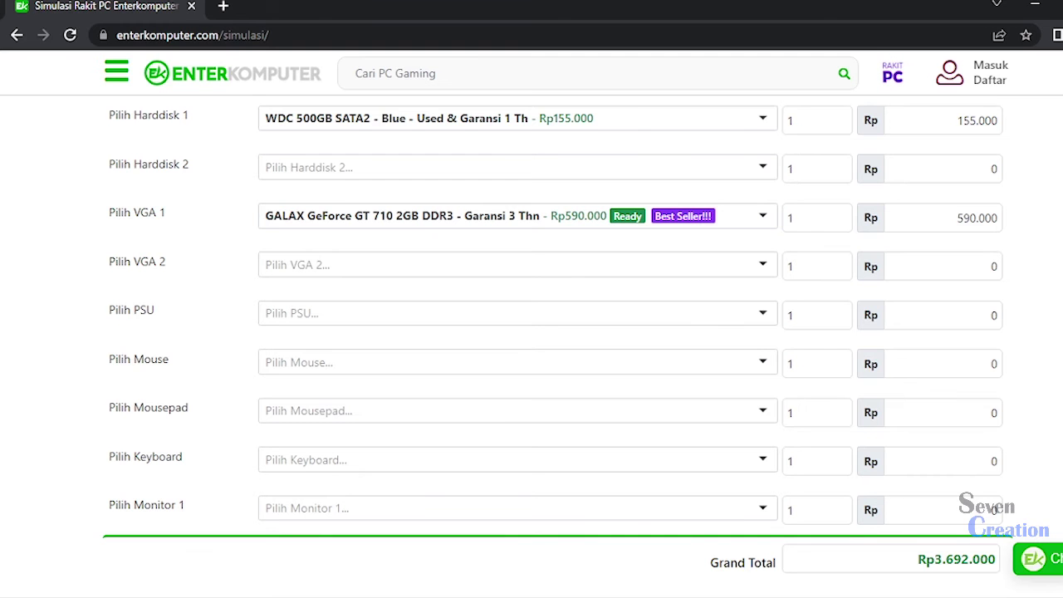
{"action": "scroll", "coordinate": [557, 316], "scroll_direction": "down", "scroll_amount": 4}
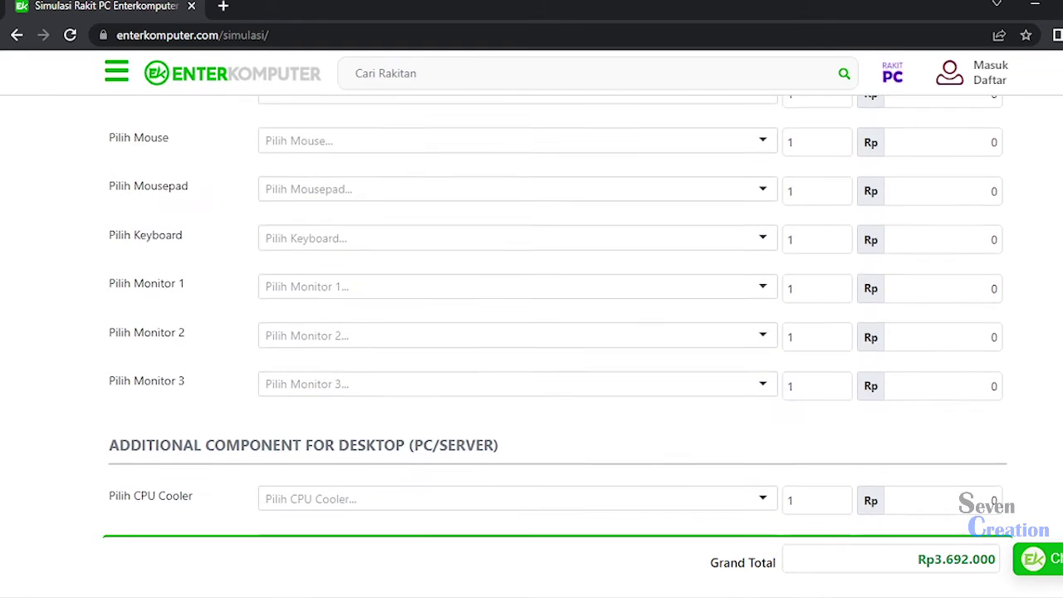
{"action": "scroll", "coordinate": [556, 315], "scroll_direction": "down", "scroll_amount": 7}
{"action": "scroll", "coordinate": [557, 316], "scroll_direction": "up", "scroll_amount": 7}
{"action": "scroll", "coordinate": [556, 316], "scroll_direction": "up", "scroll_amount": 2}
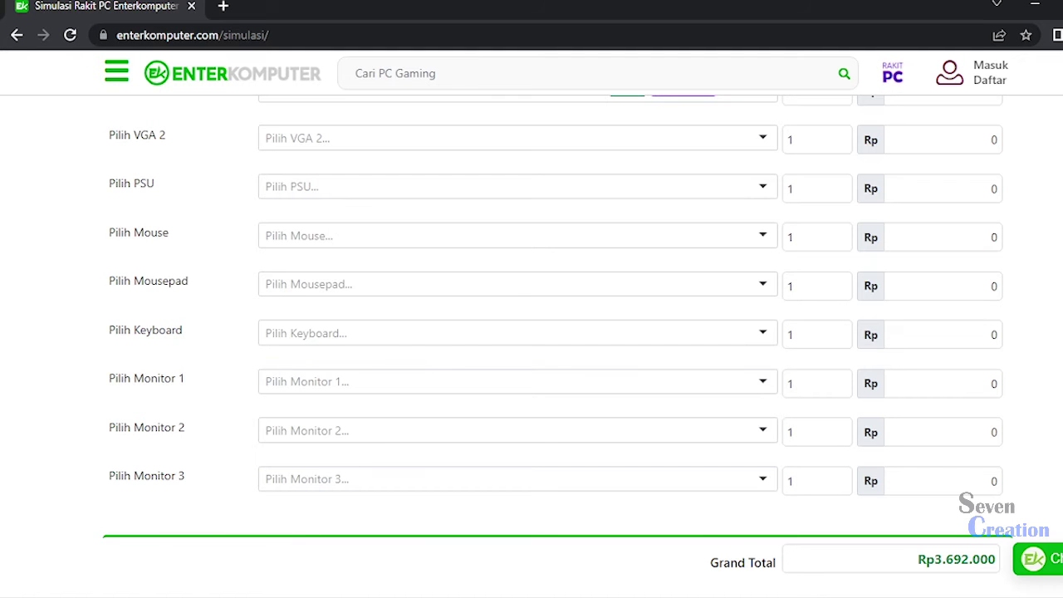
{"action": "scroll", "coordinate": [558, 316], "scroll_direction": "down", "scroll_amount": 10}
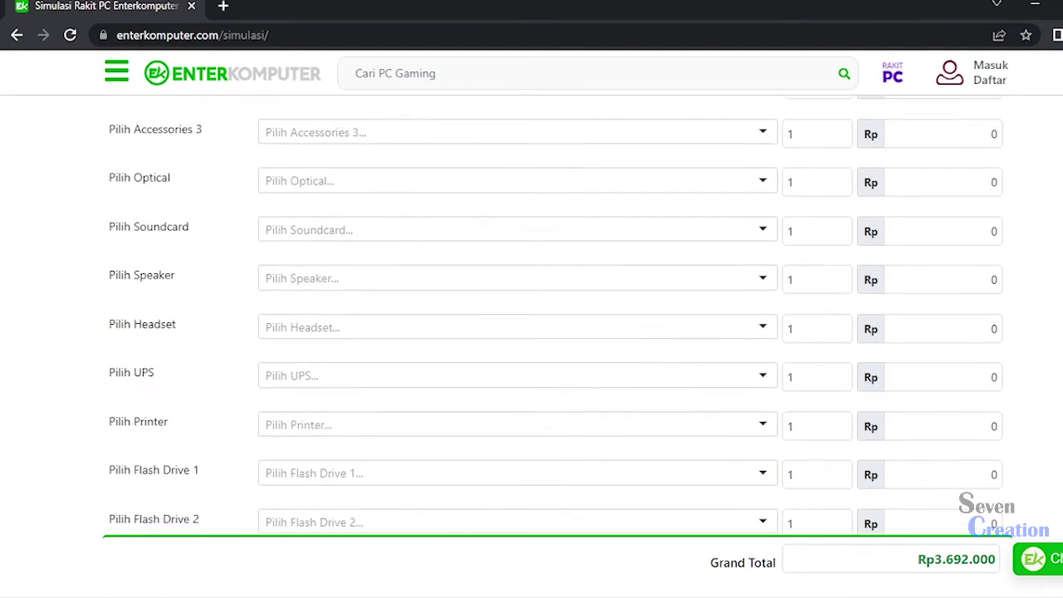
{"action": "scroll", "coordinate": [556, 315], "scroll_direction": "up", "scroll_amount": 15}
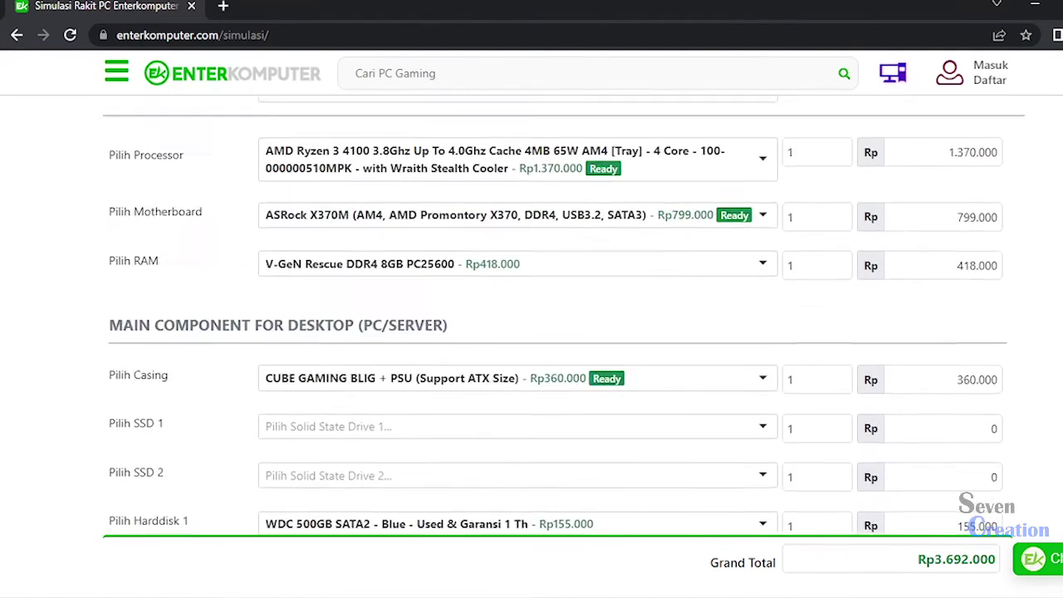
- Look through all component categories of the build form, from the chosen parts to additional, software and networking components
{"action": "scroll", "coordinate": [556, 316], "scroll_direction": "down", "scroll_amount": 12}
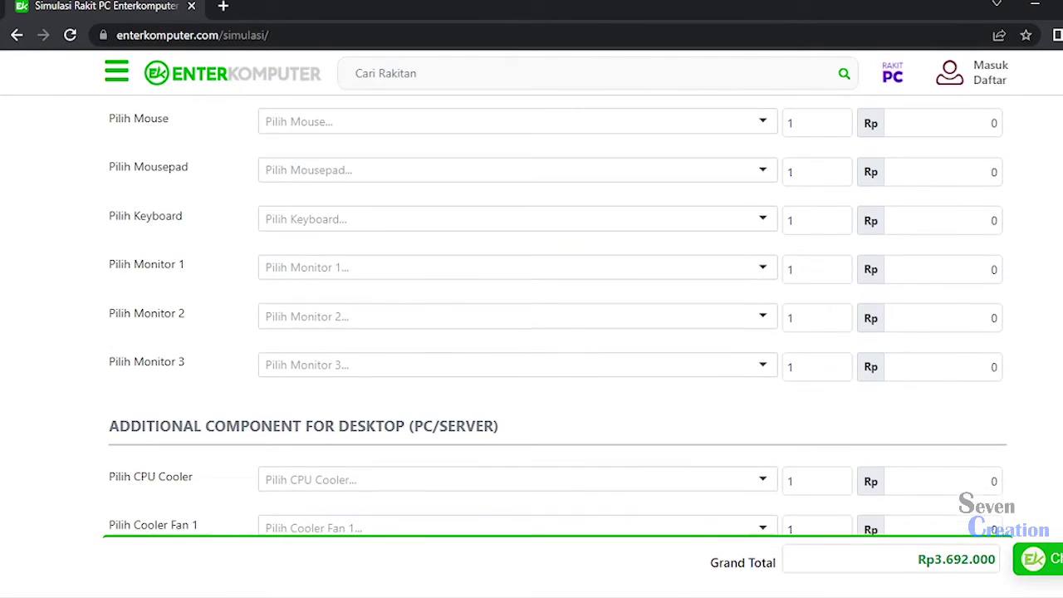
{"action": "scroll", "coordinate": [558, 315], "scroll_direction": "up", "scroll_amount": 5}
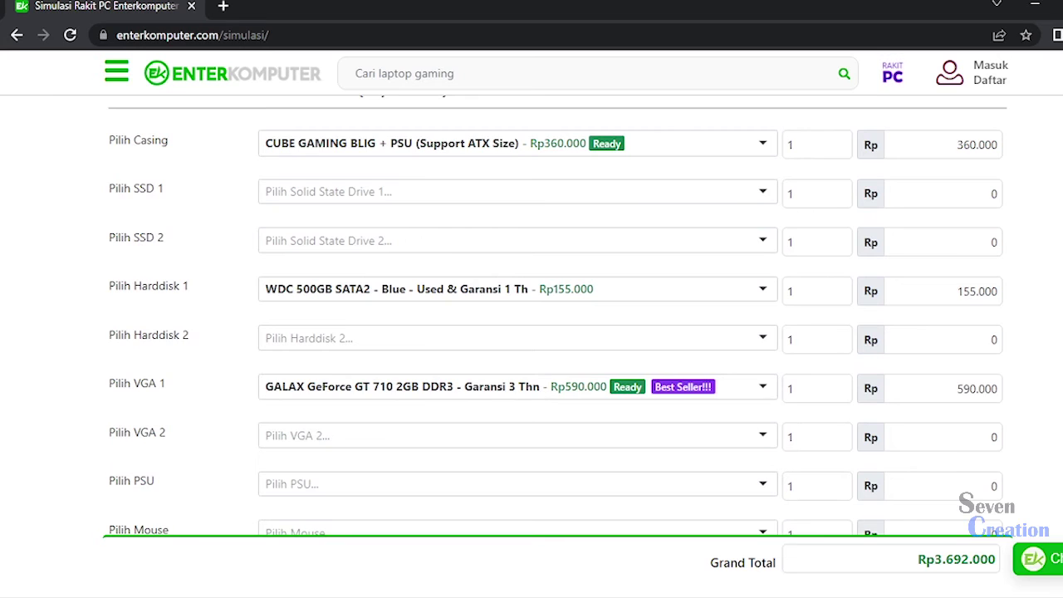
{"action": "scroll", "coordinate": [558, 315], "scroll_direction": "up", "scroll_amount": 4}
{"action": "scroll", "coordinate": [970, 279], "scroll_direction": "down", "scroll_amount": 1}
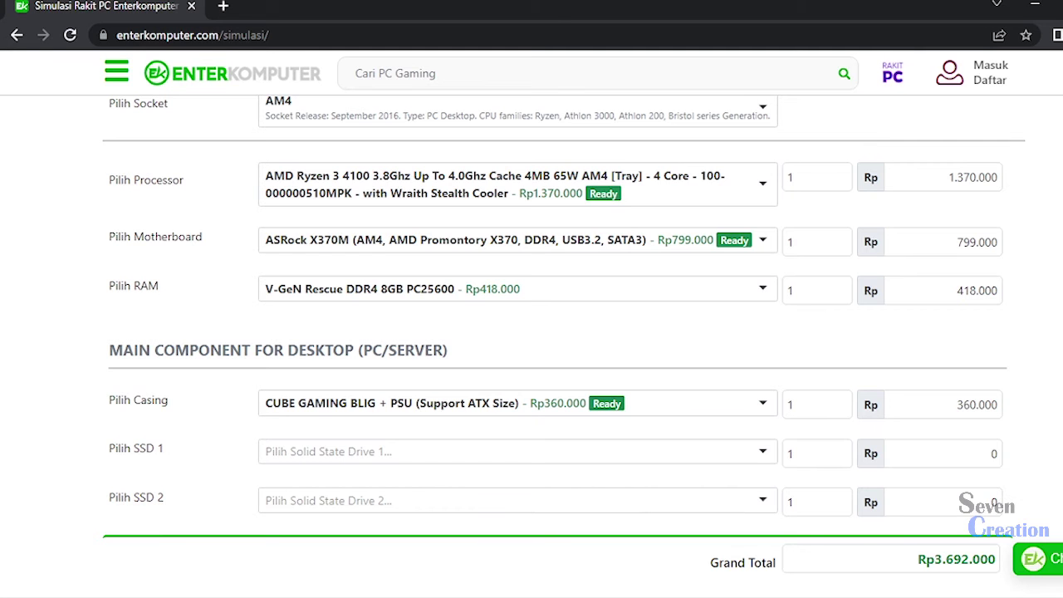
{"action": "scroll", "coordinate": [558, 316], "scroll_direction": "down", "scroll_amount": 8}
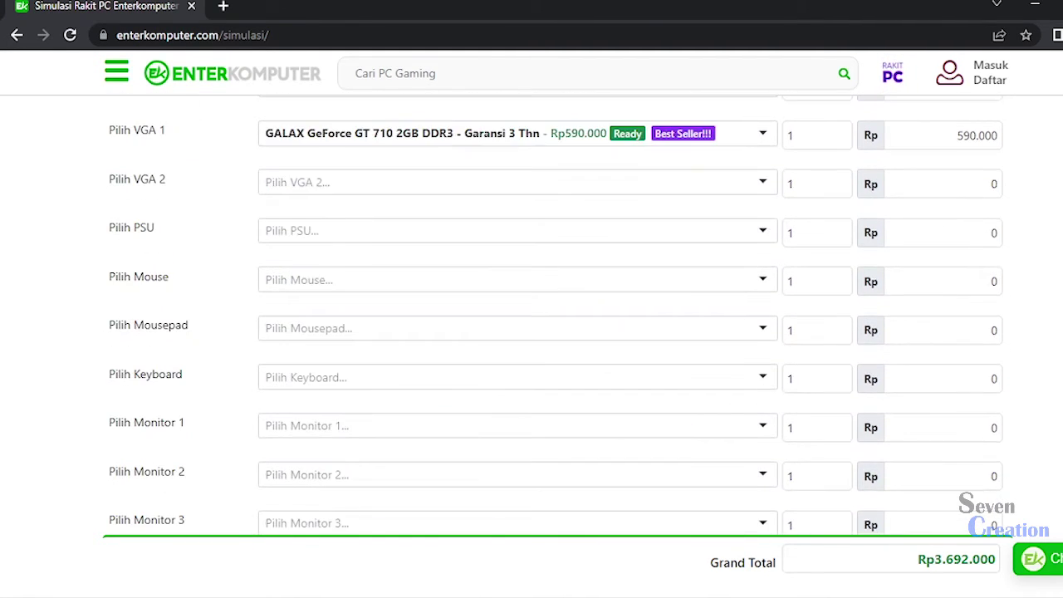
{"action": "scroll", "coordinate": [556, 316], "scroll_direction": "up", "scroll_amount": 6}
{"action": "scroll", "coordinate": [556, 316], "scroll_direction": "down", "scroll_amount": 15}
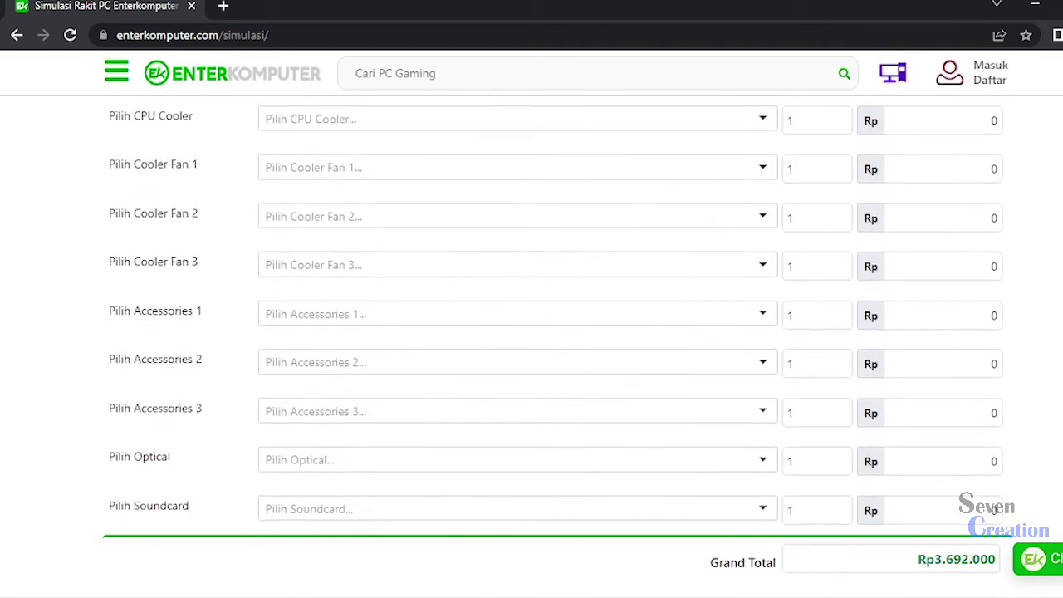
{"action": "scroll", "coordinate": [559, 316], "scroll_direction": "down", "scroll_amount": 10}
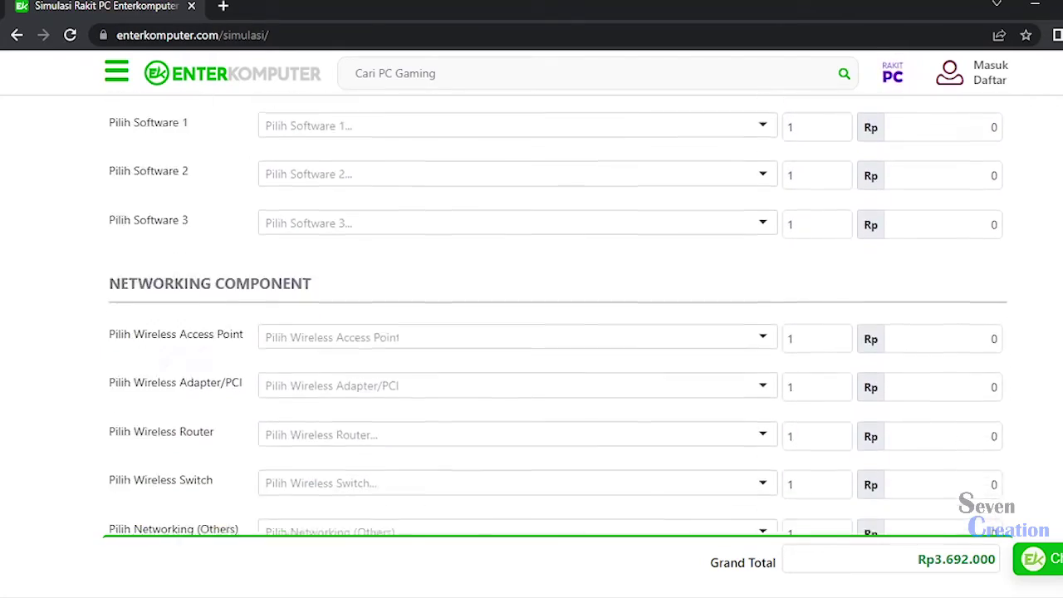
{"action": "scroll", "coordinate": [558, 316], "scroll_direction": "up", "scroll_amount": 20}
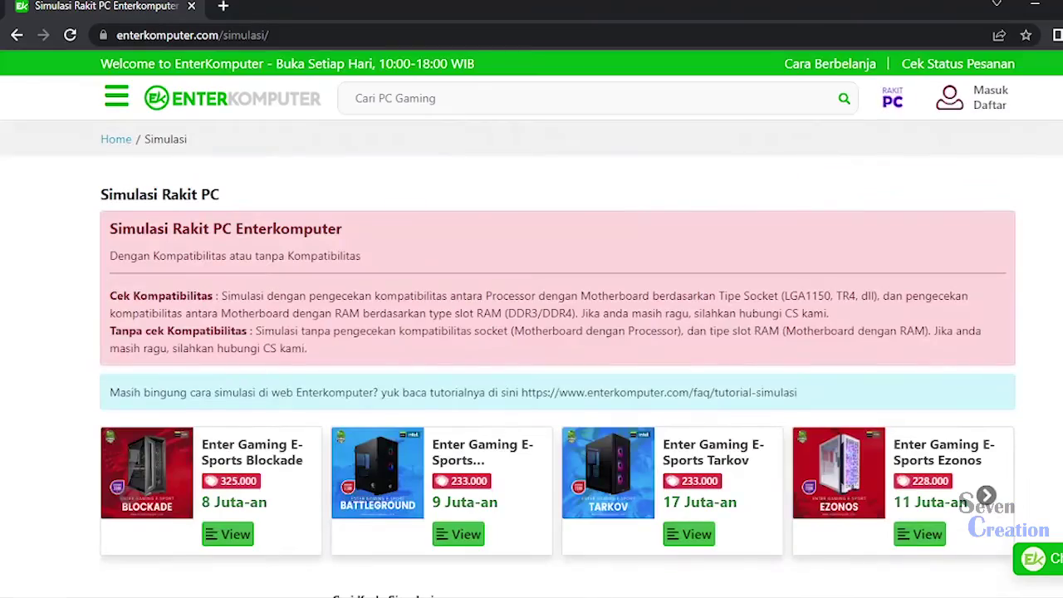
- Review the compatibility setting, AMD brand, AM4 socket and the chosen processor, motherboard, RAM, casing and hard disk
{"action": "scroll", "coordinate": [558, 316], "scroll_direction": "down", "scroll_amount": 5}
{"action": "scroll", "coordinate": [558, 316], "scroll_direction": "down", "scroll_amount": 2}
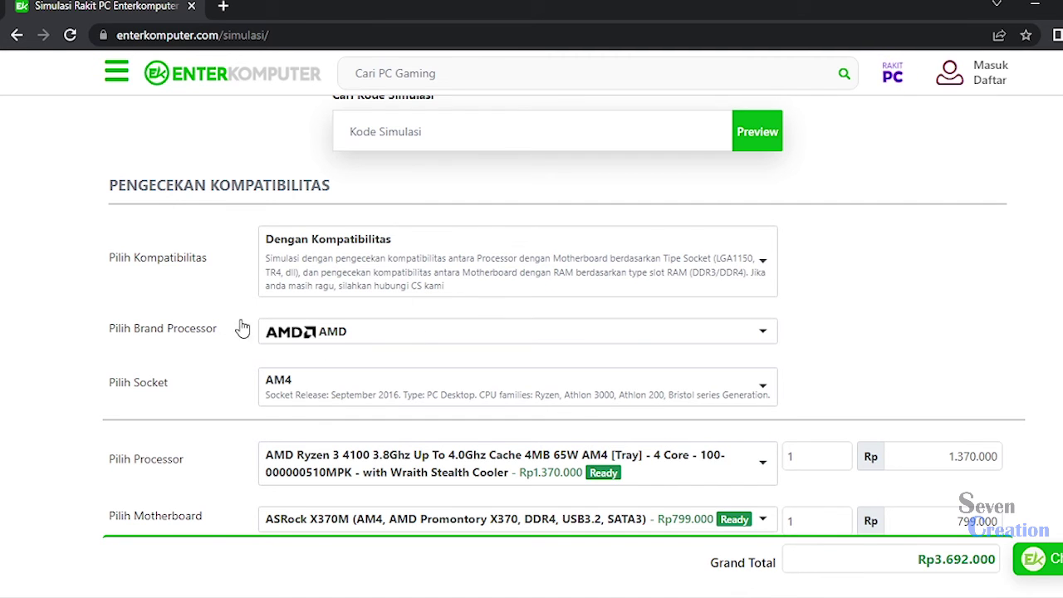
{"action": "scroll", "coordinate": [826, 235], "scroll_direction": "down", "scroll_amount": 2}
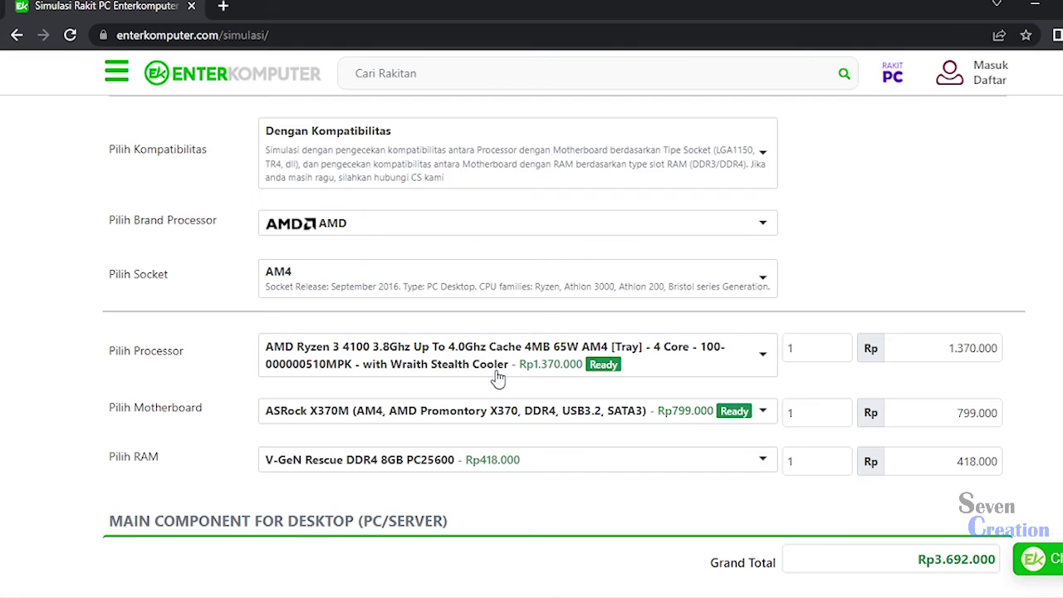
{"action": "scroll", "coordinate": [531, 332], "scroll_direction": "down", "scroll_amount": 1}
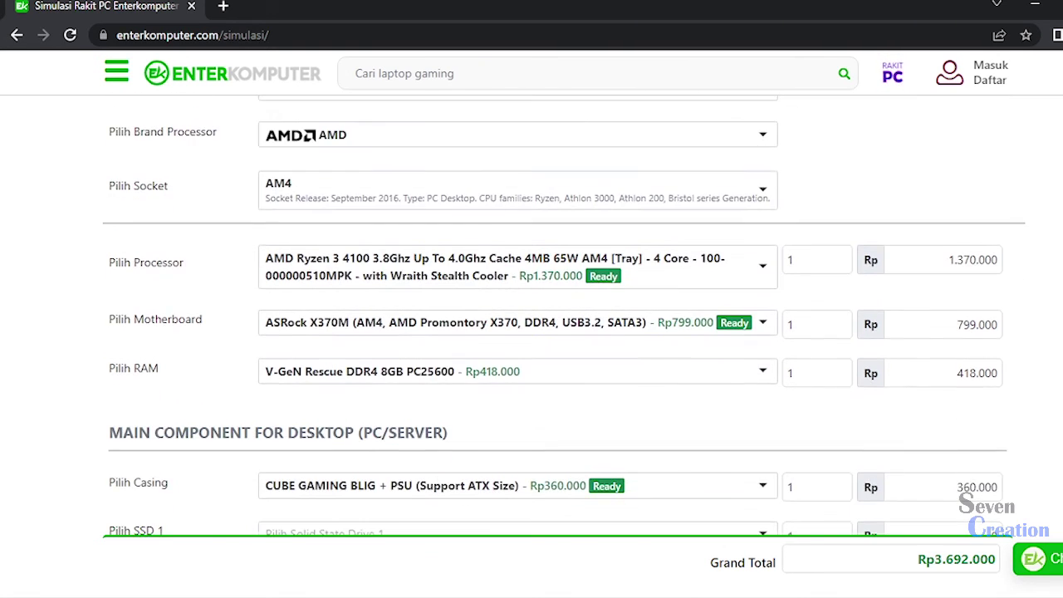
{"action": "scroll", "coordinate": [356, 241], "scroll_direction": "down", "scroll_amount": 1}
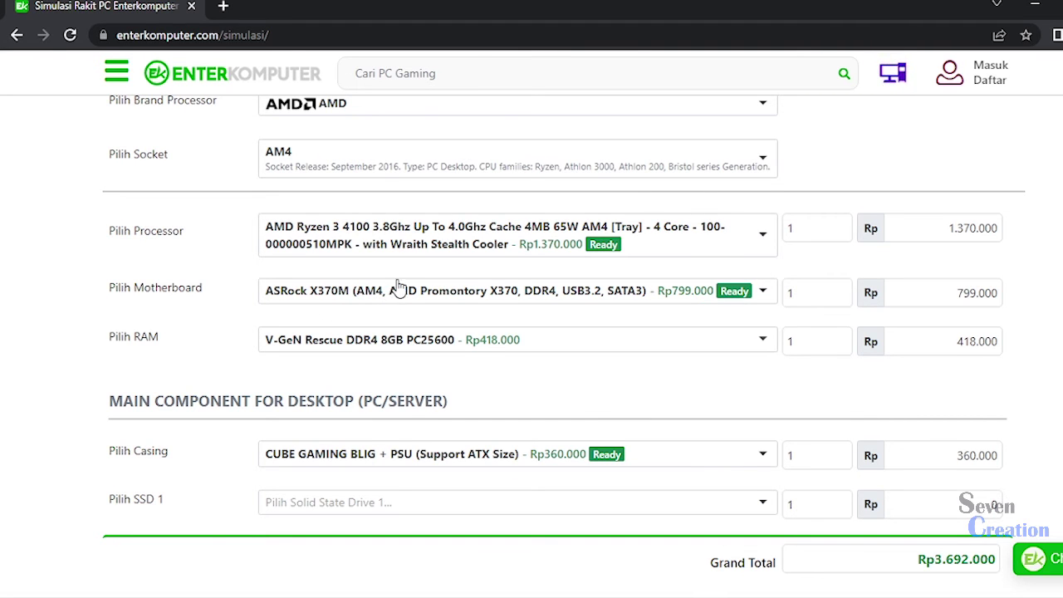
{"action": "scroll", "coordinate": [191, 302], "scroll_direction": "down", "scroll_amount": 1}
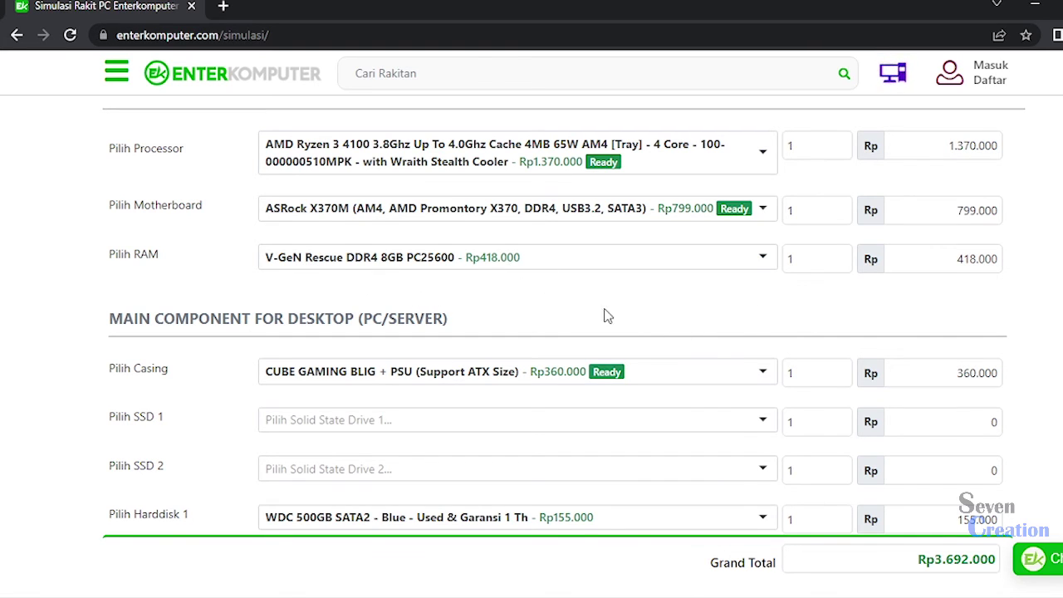
{"action": "scroll", "coordinate": [166, 246], "scroll_direction": "down", "scroll_amount": 1}
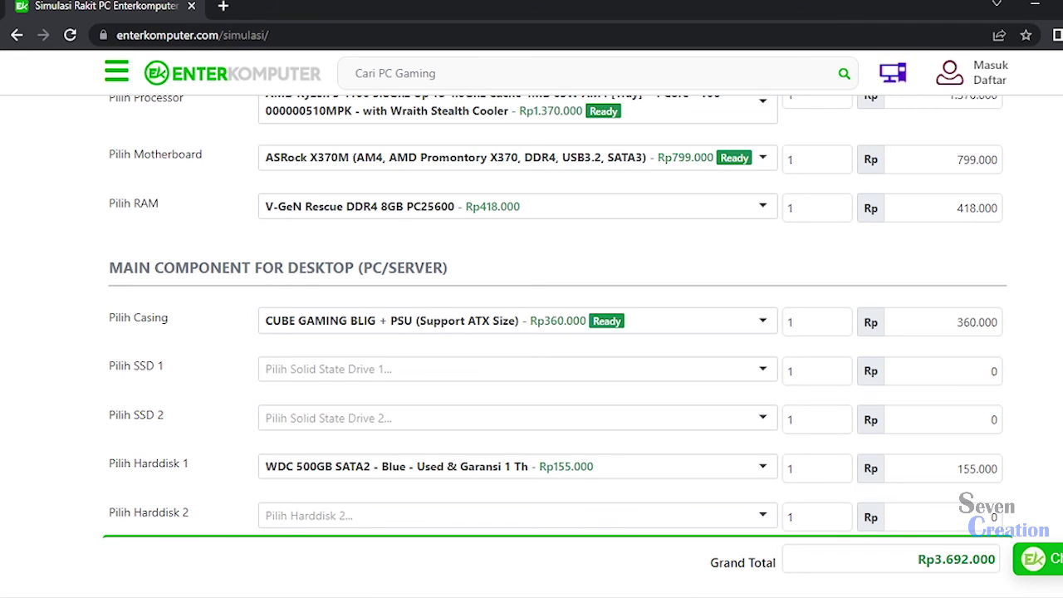
{"action": "scroll", "coordinate": [532, 332], "scroll_direction": "down", "scroll_amount": 5}
{"action": "scroll", "coordinate": [532, 332], "scroll_direction": "up", "scroll_amount": 5}
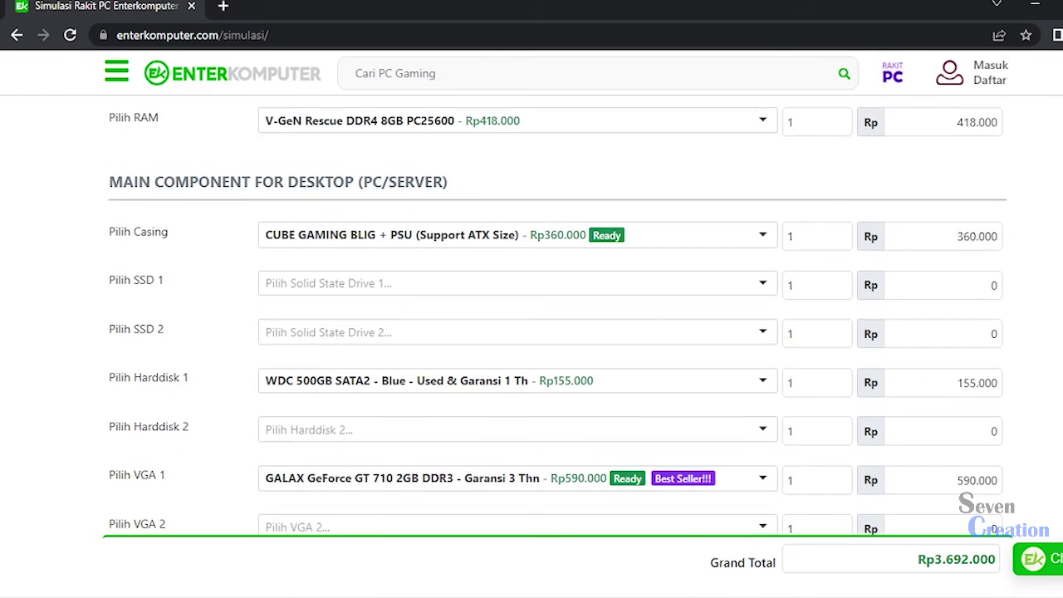
- Check the chosen graphics card and the remaining peripheral, additional, networking and notebook slots through to the end of the form
{"action": "scroll", "coordinate": [532, 332], "scroll_direction": "down", "scroll_amount": 2}
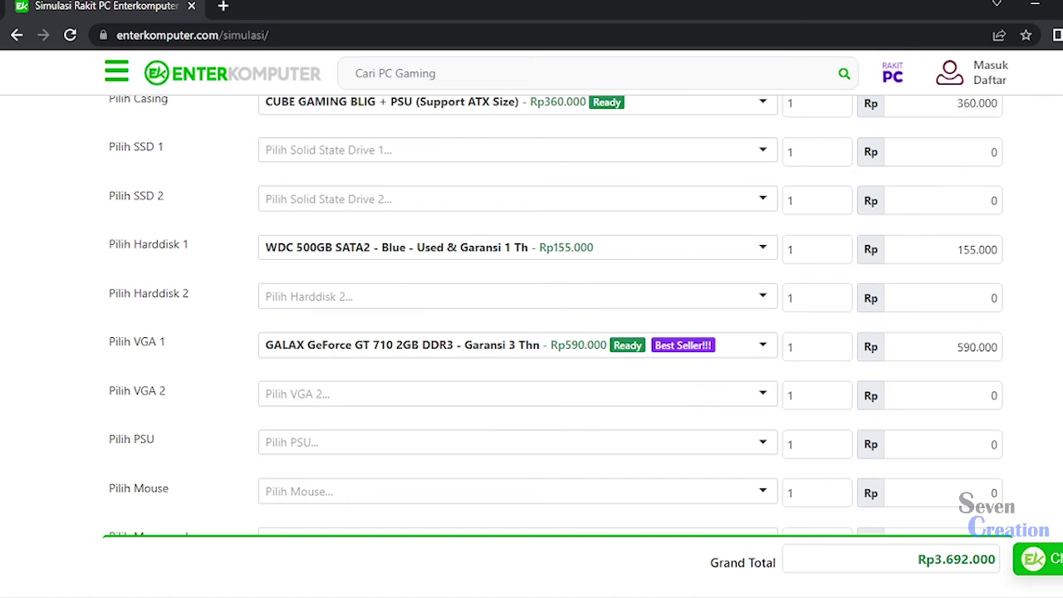
{"action": "scroll", "coordinate": [531, 315], "scroll_direction": "down", "scroll_amount": 3}
{"action": "scroll", "coordinate": [532, 316], "scroll_direction": "up", "scroll_amount": 1}
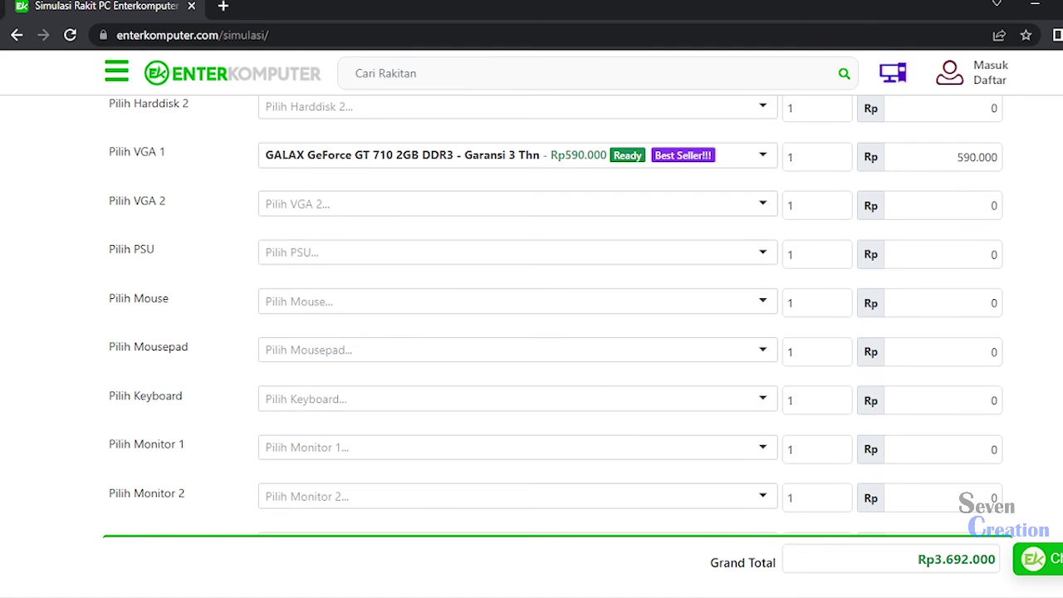
{"action": "scroll", "coordinate": [531, 316], "scroll_direction": "down", "scroll_amount": 1}
{"action": "scroll", "coordinate": [531, 315], "scroll_direction": "down", "scroll_amount": 6}
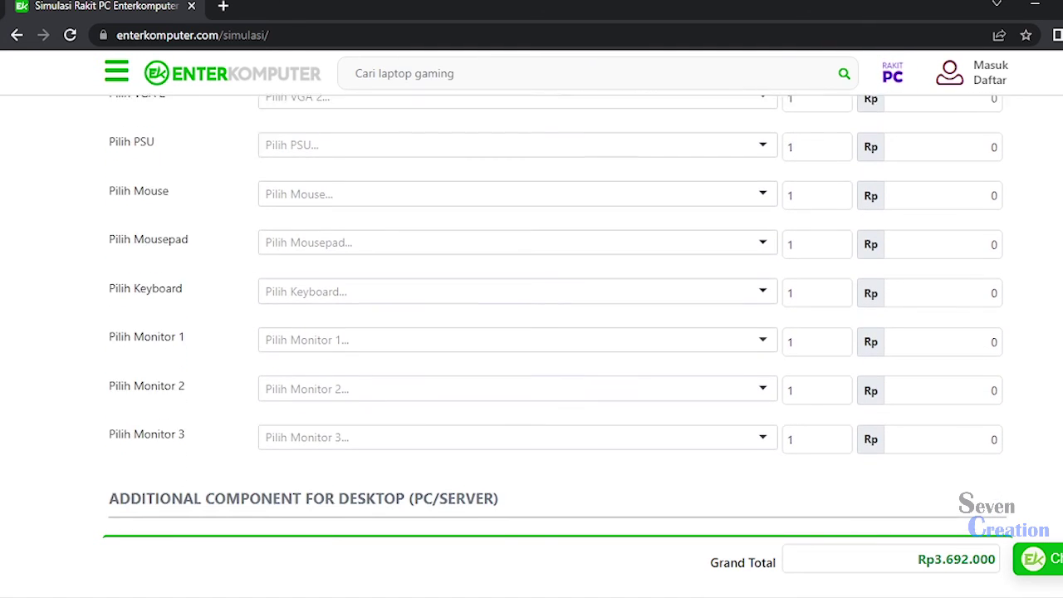
{"action": "scroll", "coordinate": [532, 315], "scroll_direction": "down", "scroll_amount": 4}
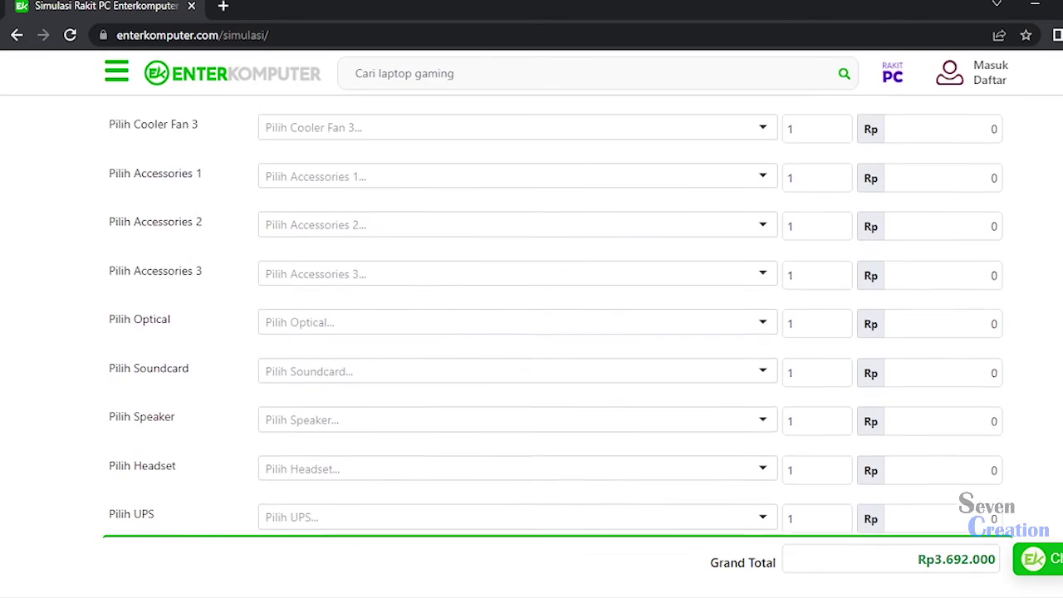
{"action": "scroll", "coordinate": [532, 315], "scroll_direction": "down", "scroll_amount": 6}
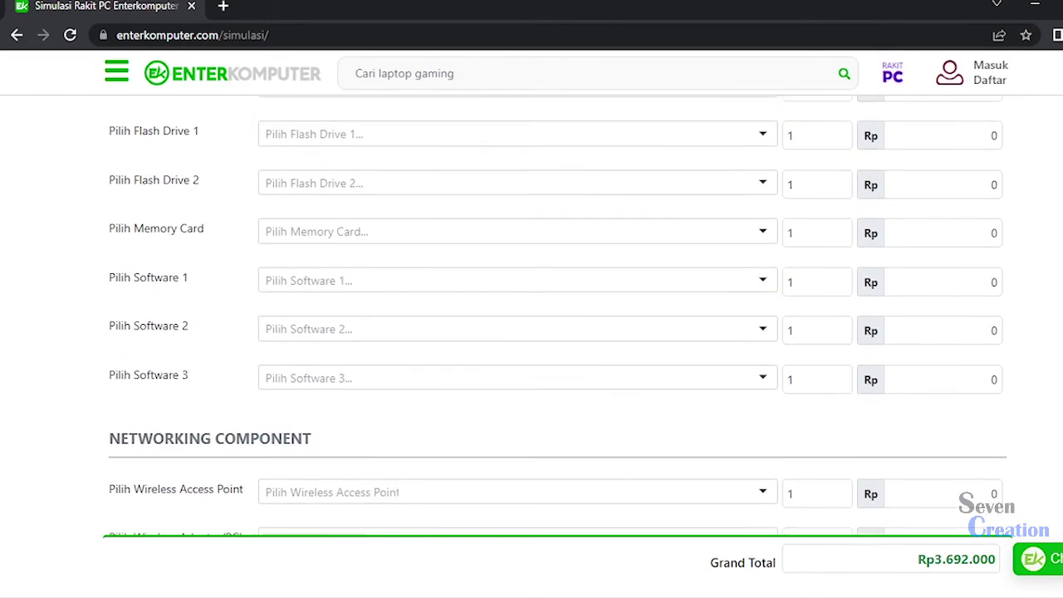
{"action": "scroll", "coordinate": [531, 316], "scroll_direction": "down", "scroll_amount": 2}
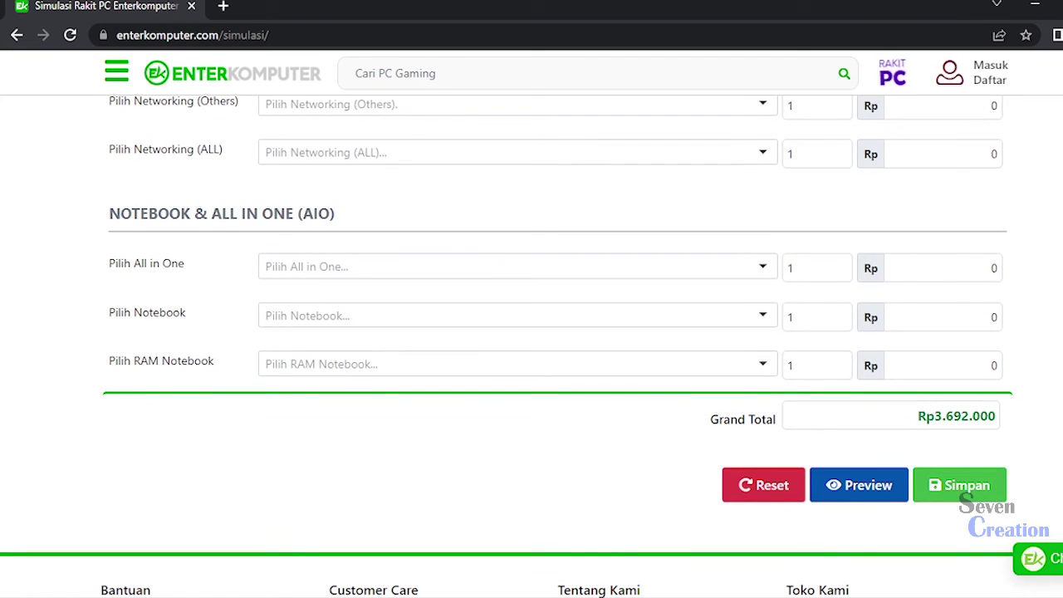
- Start saving the simulation with the title "Rakit PC Graphic Design Termurah", leave the email empty and cancel the save
{"action": "left_click", "coordinate": [946, 490]}
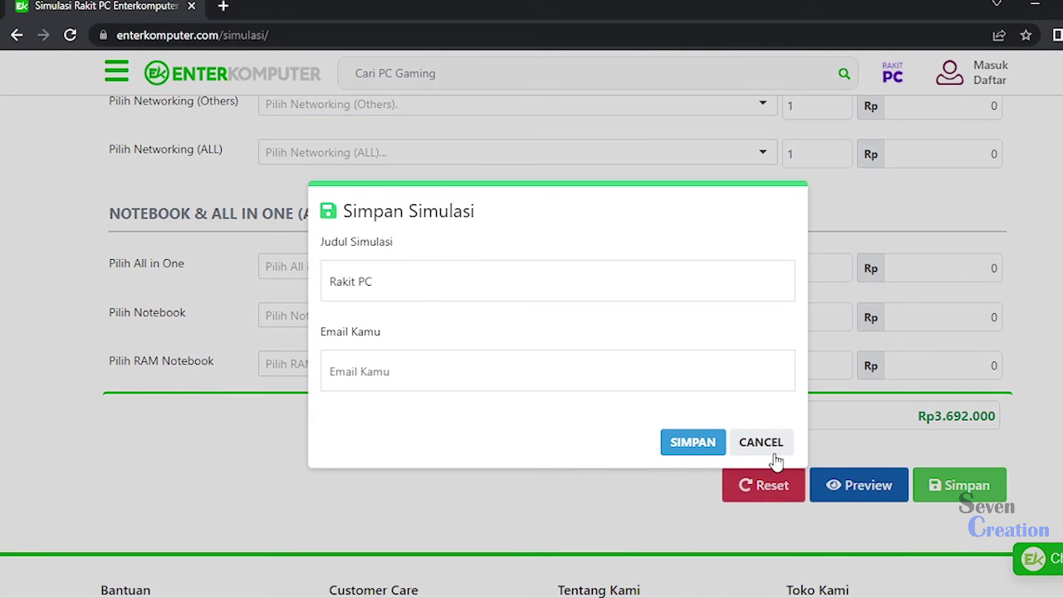
{"action": "left_click", "coordinate": [424, 282]}
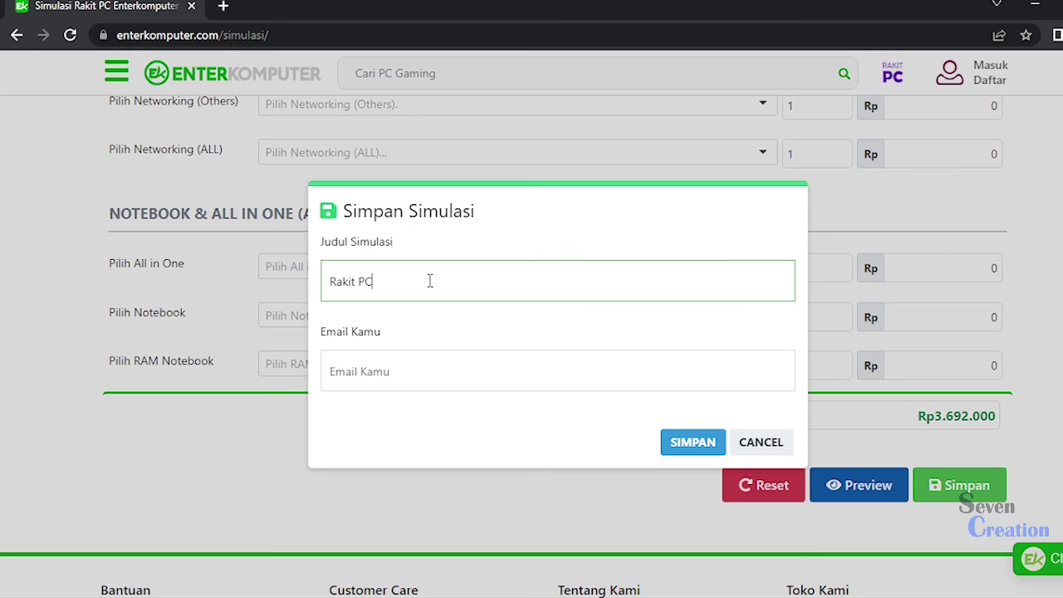
{"action": "type", "text": "Gra"}
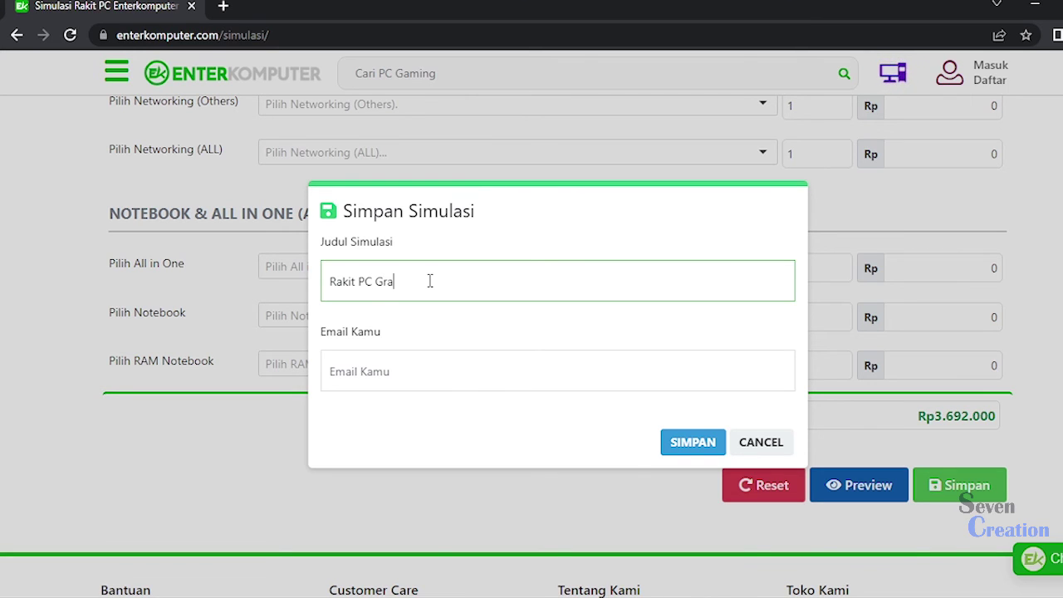
{"action": "type", "text": "phic Desi"}
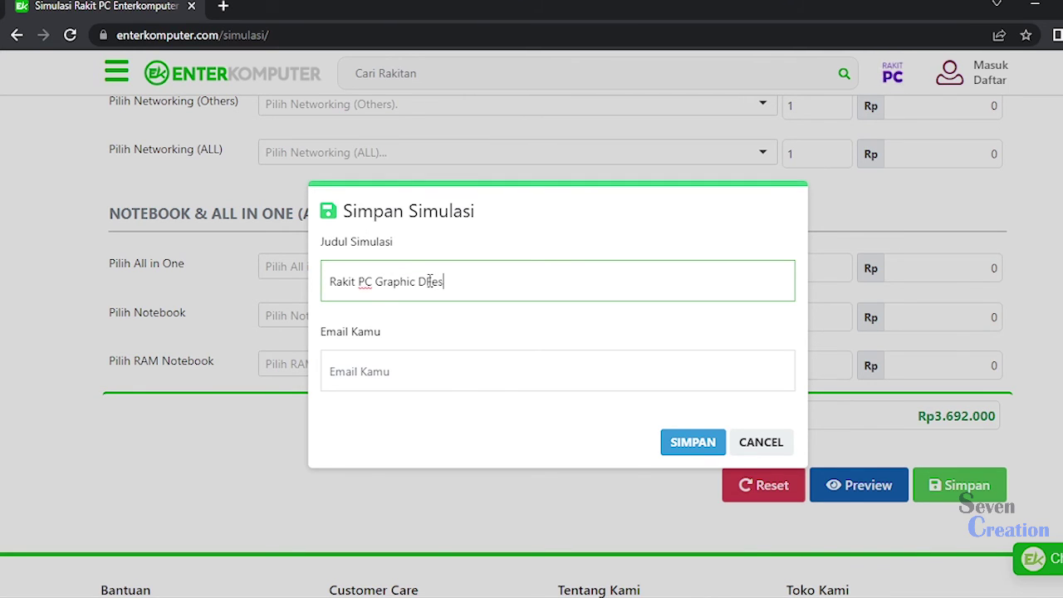
{"action": "key", "text": "BackSpace"}
{"action": "key", "text": "BackSpace"}
{"action": "key", "text": "BackSpace"}
{"action": "key", "text": "BackSpace"}
{"action": "key", "text": "BackSpace"}
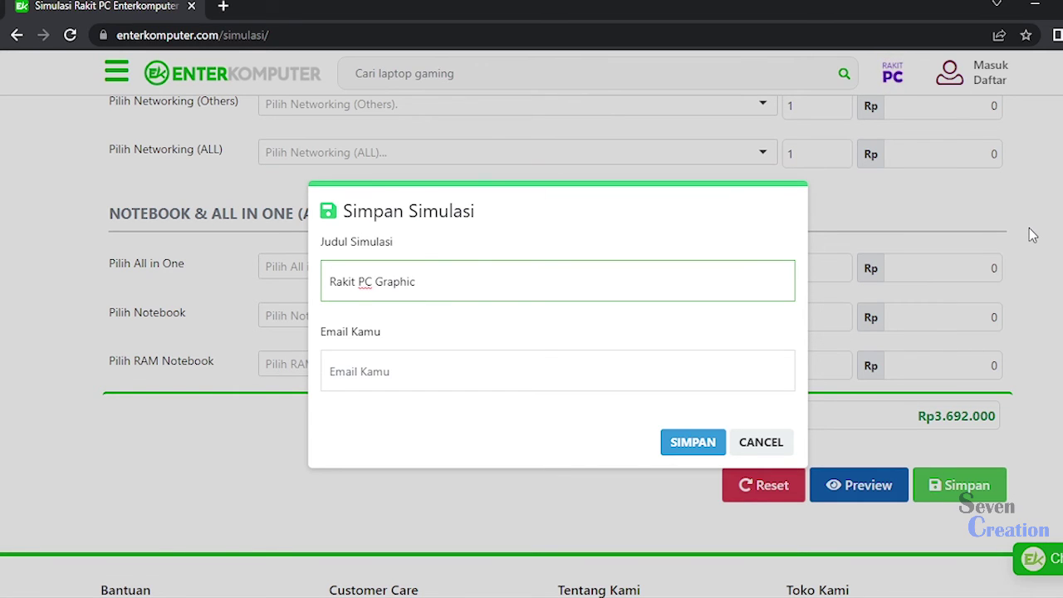
{"action": "type", "text": "De"}
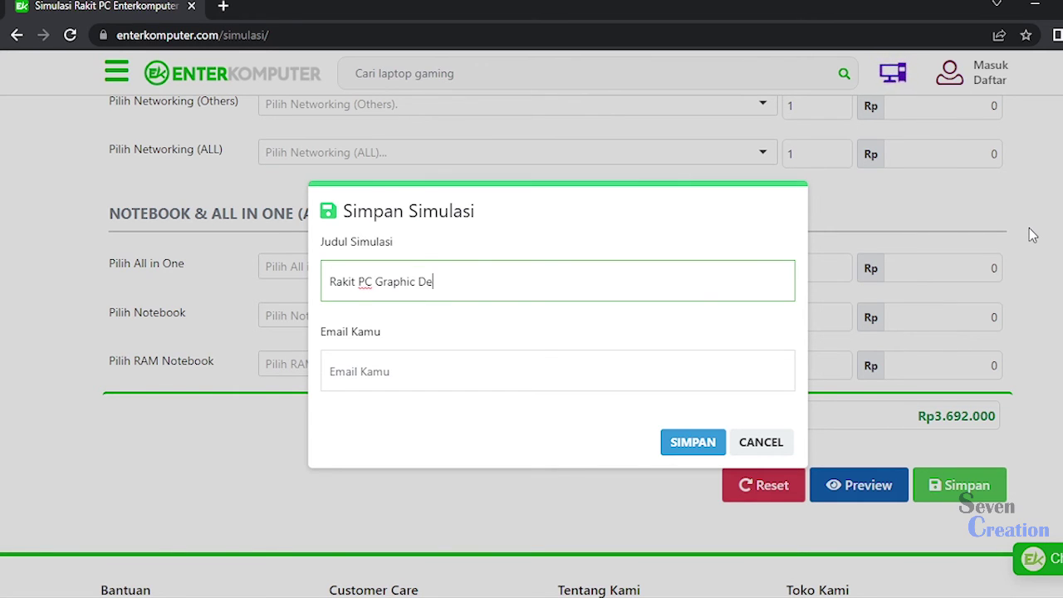
{"action": "type", "text": "sign "}
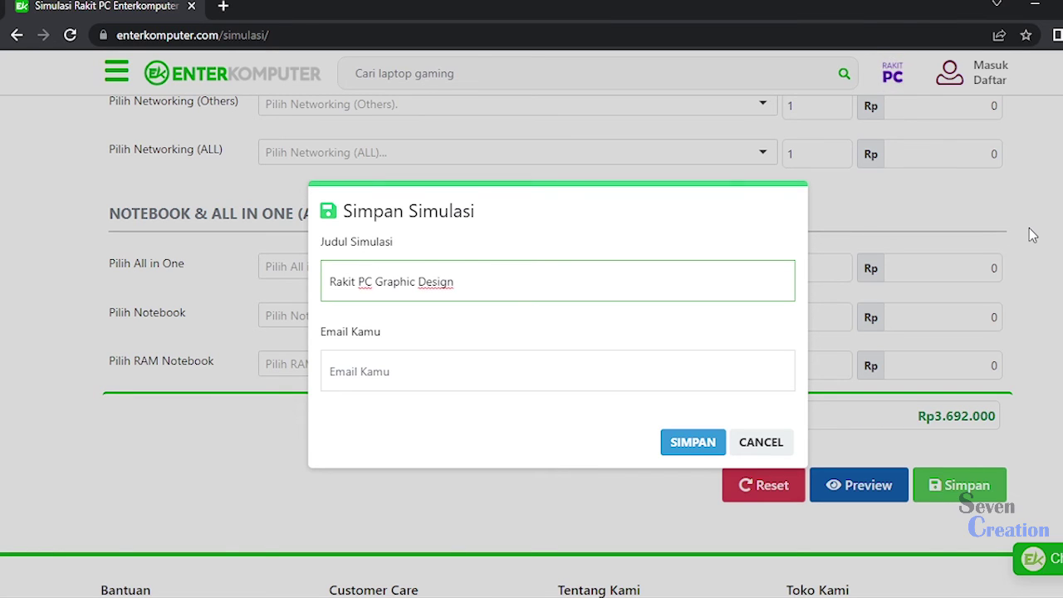
{"action": "type", "text": "Termu"}
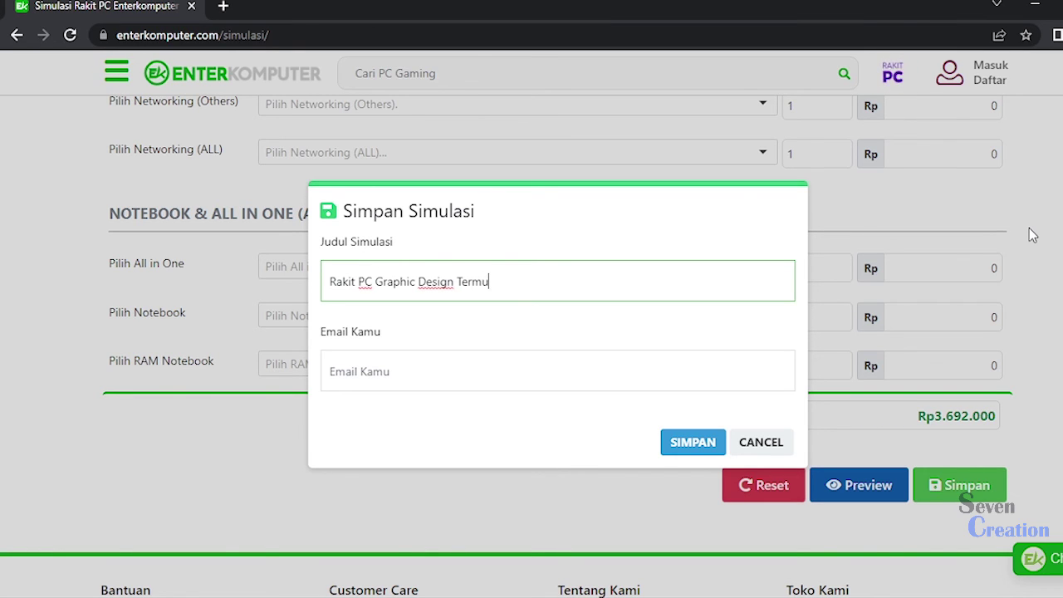
{"action": "type", "text": "rah"}
{"action": "left_click", "coordinate": [658, 371]}
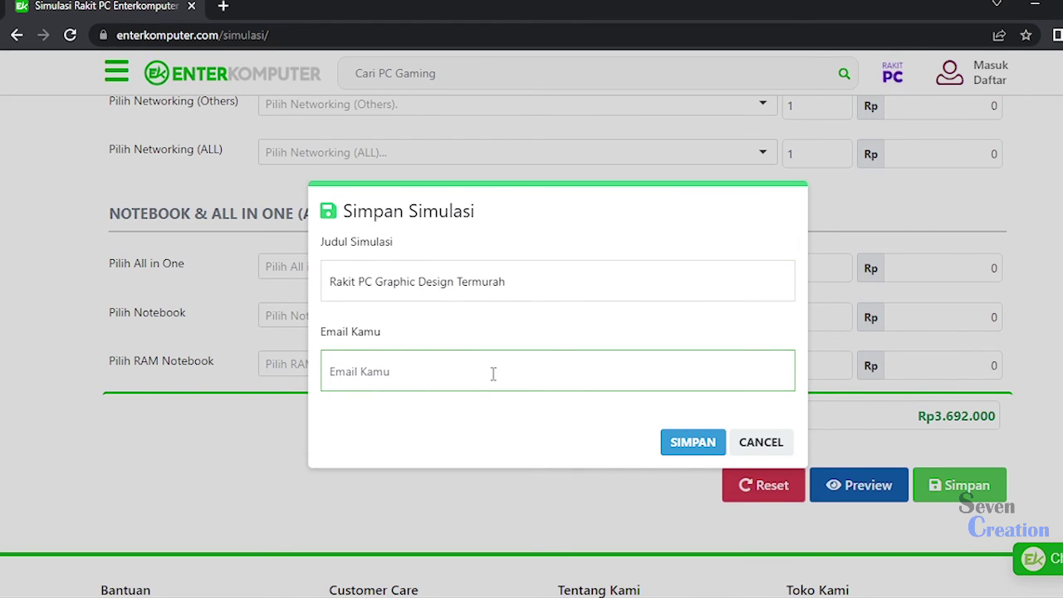
{"action": "left_click", "coordinate": [767, 448]}
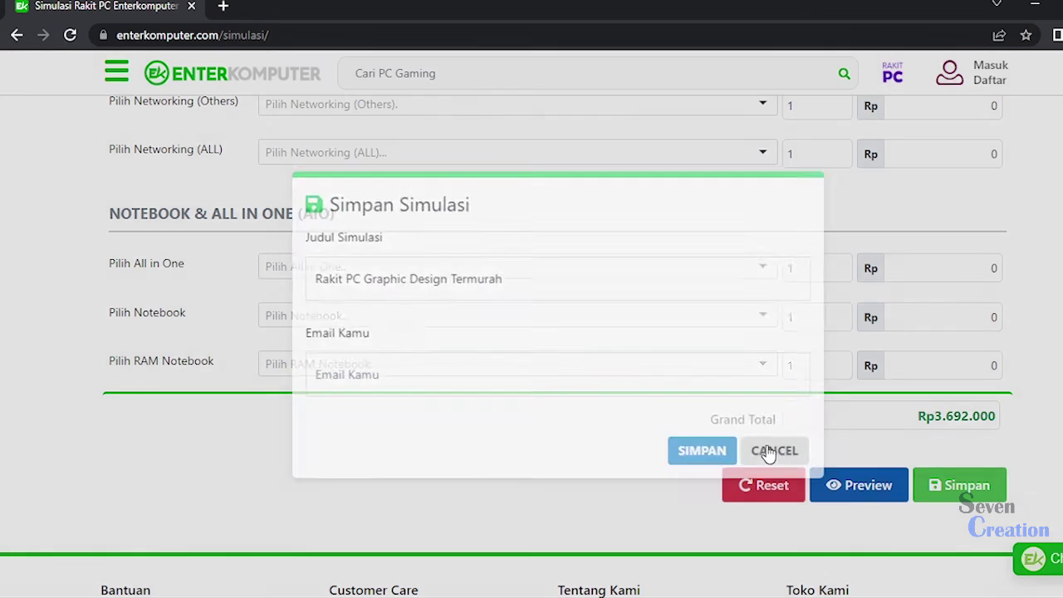
- Open the temporary preview of the simulation and review the listed parts, quantities and prices
{"action": "left_click", "coordinate": [851, 494]}
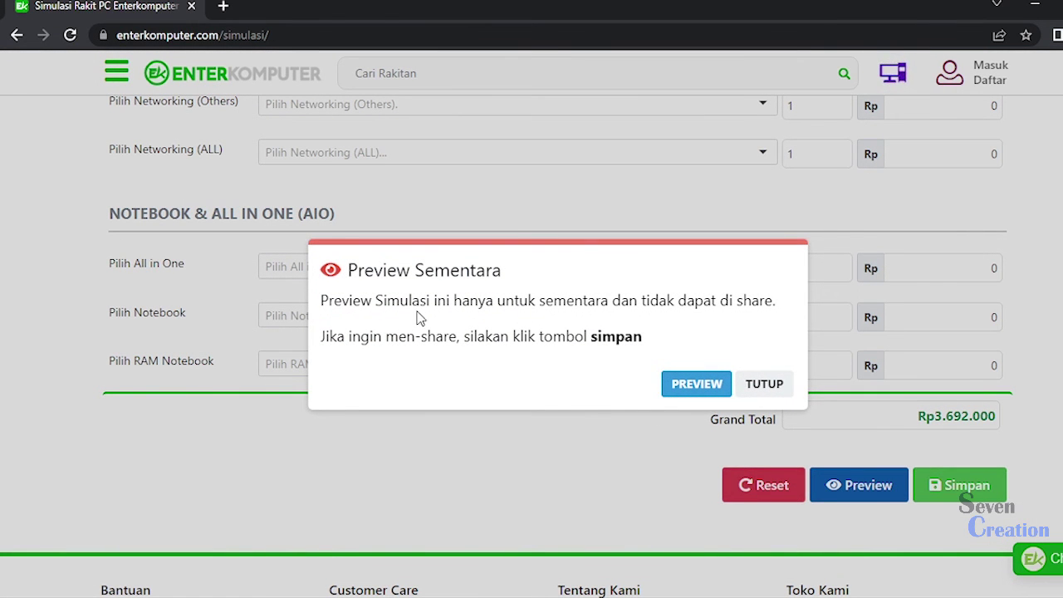
{"action": "left_click", "coordinate": [699, 390]}
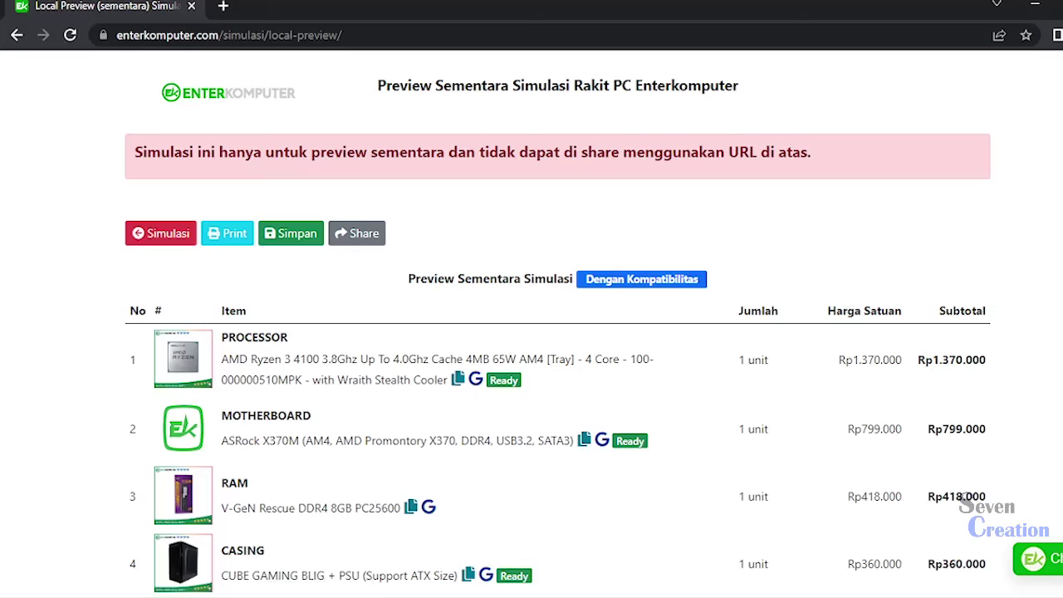
{"action": "scroll", "coordinate": [531, 332], "scroll_direction": "down", "scroll_amount": 7}
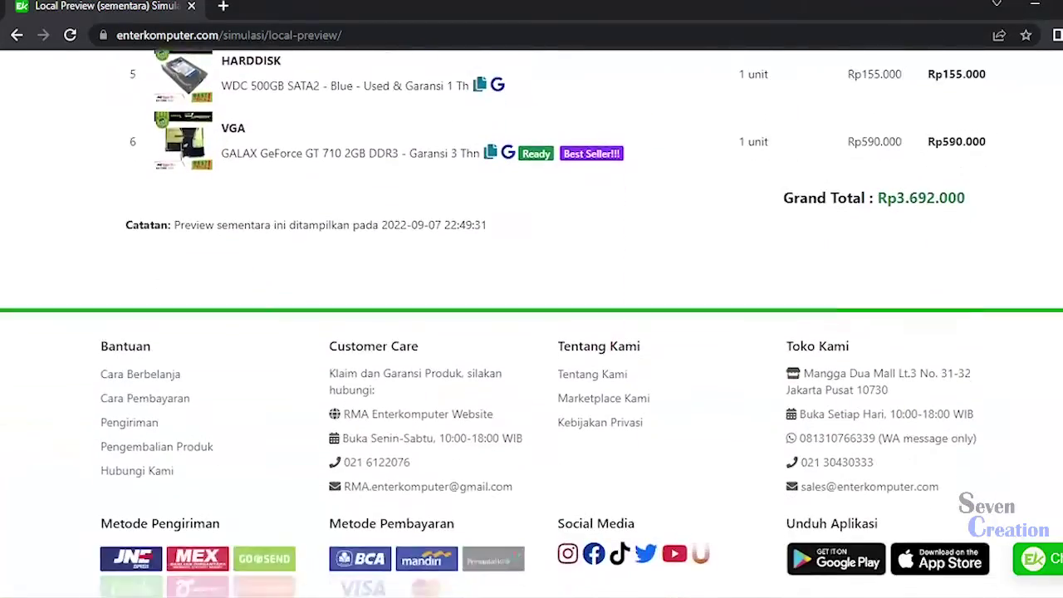
{"action": "scroll", "coordinate": [531, 332], "scroll_direction": "up", "scroll_amount": 5}
{"action": "scroll", "coordinate": [531, 332], "scroll_direction": "down", "scroll_amount": 1}
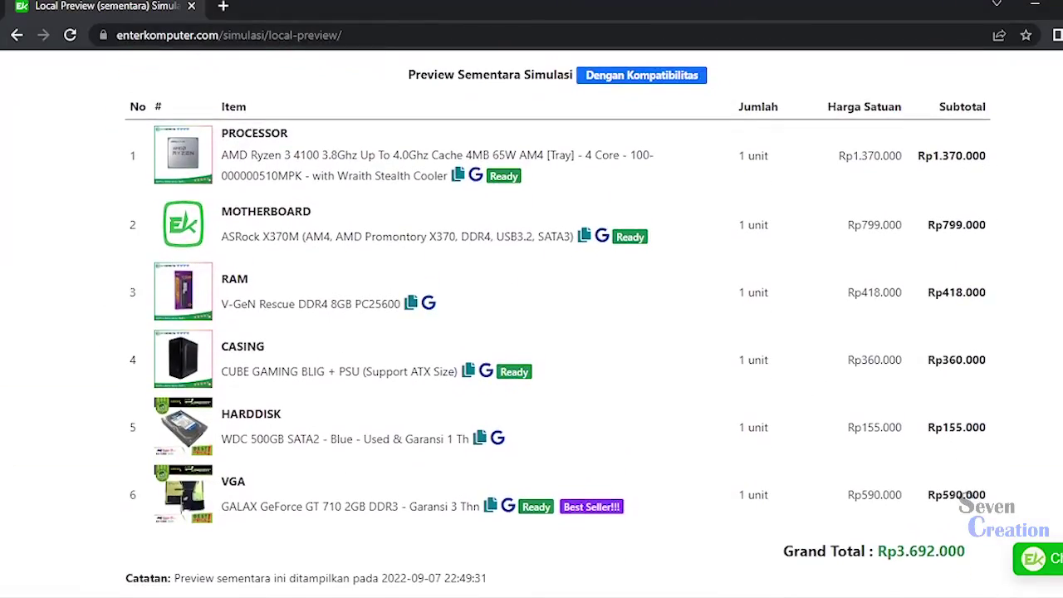
{"action": "scroll", "coordinate": [532, 332], "scroll_direction": "up", "scroll_amount": 1}
{"action": "scroll", "coordinate": [532, 332], "scroll_direction": "up", "scroll_amount": 3}
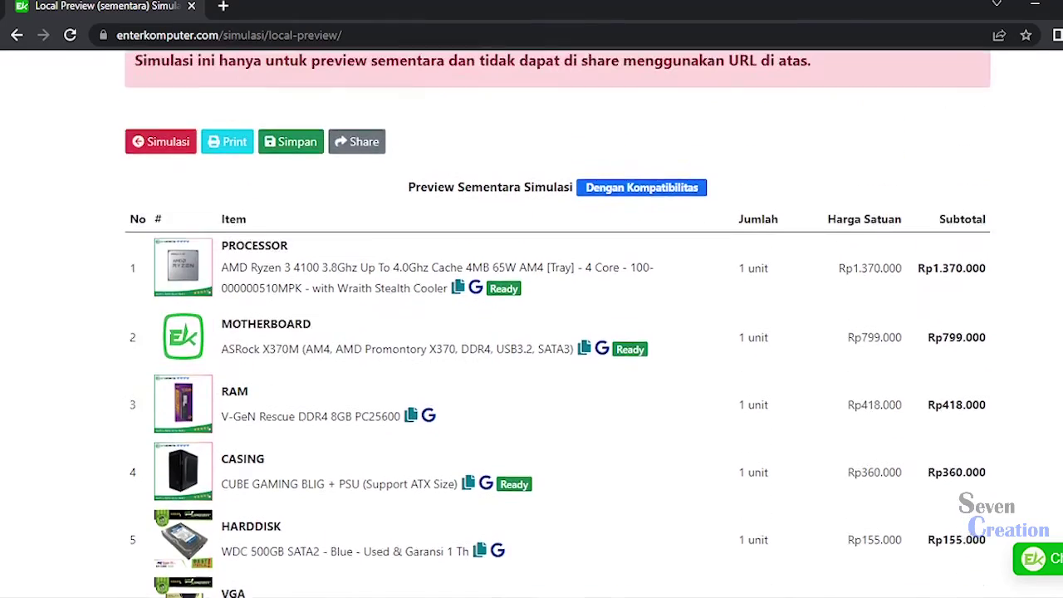
{"action": "scroll", "coordinate": [531, 332], "scroll_direction": "down", "scroll_amount": 2}
{"action": "scroll", "coordinate": [531, 333], "scroll_direction": "down", "scroll_amount": 2}
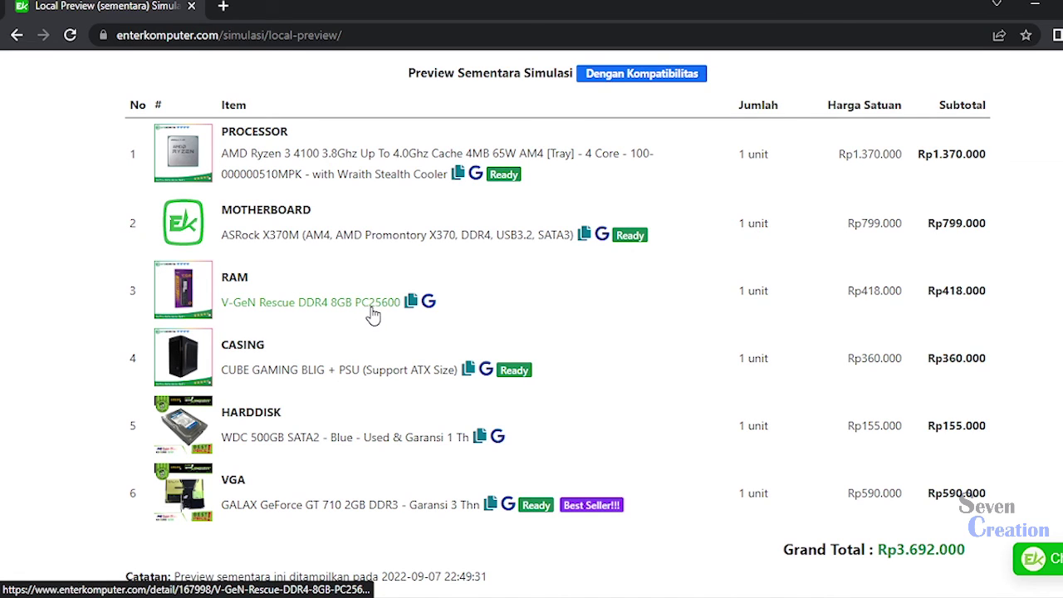
- Open the CUBE GAMING BLIG casing's picture in a new browser tab, view it and return to the preview
{"action": "right_click", "coordinate": [193, 361]}
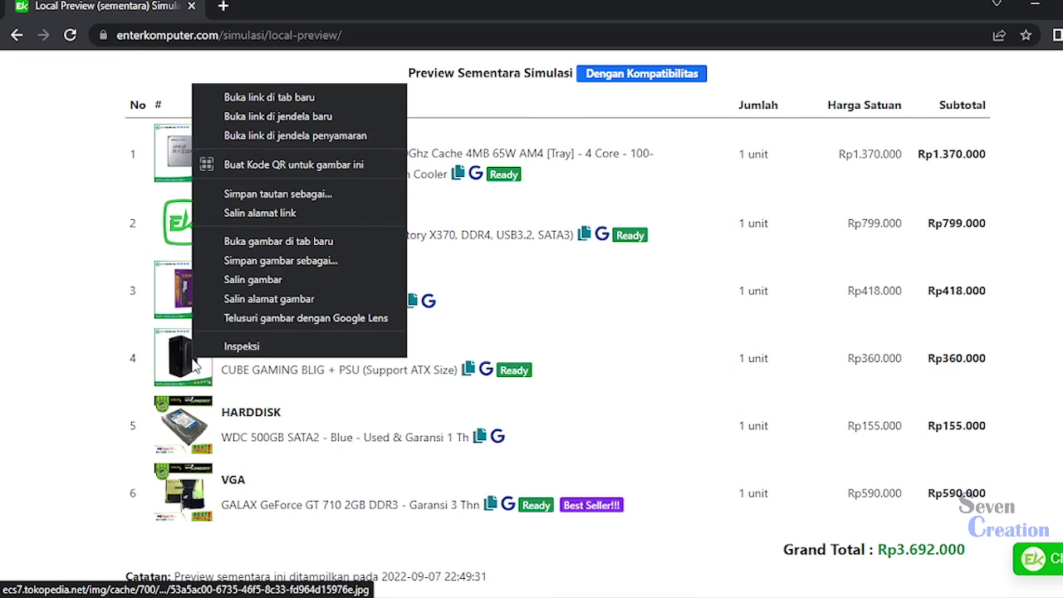
{"action": "left_click", "coordinate": [270, 97]}
{"action": "left_click", "coordinate": [283, 7]}
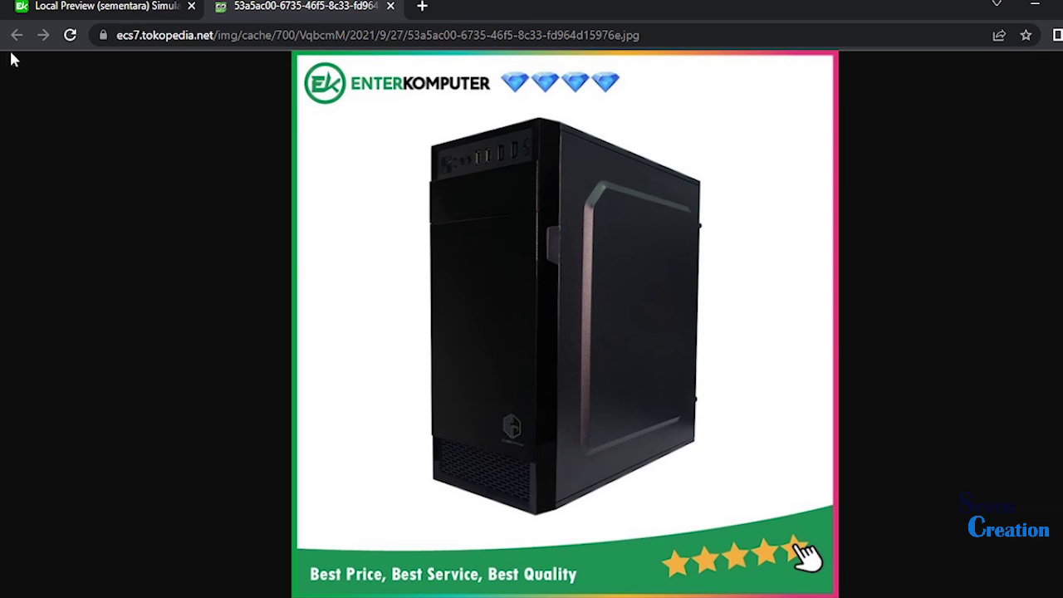
{"action": "left_click", "coordinate": [38, 5]}
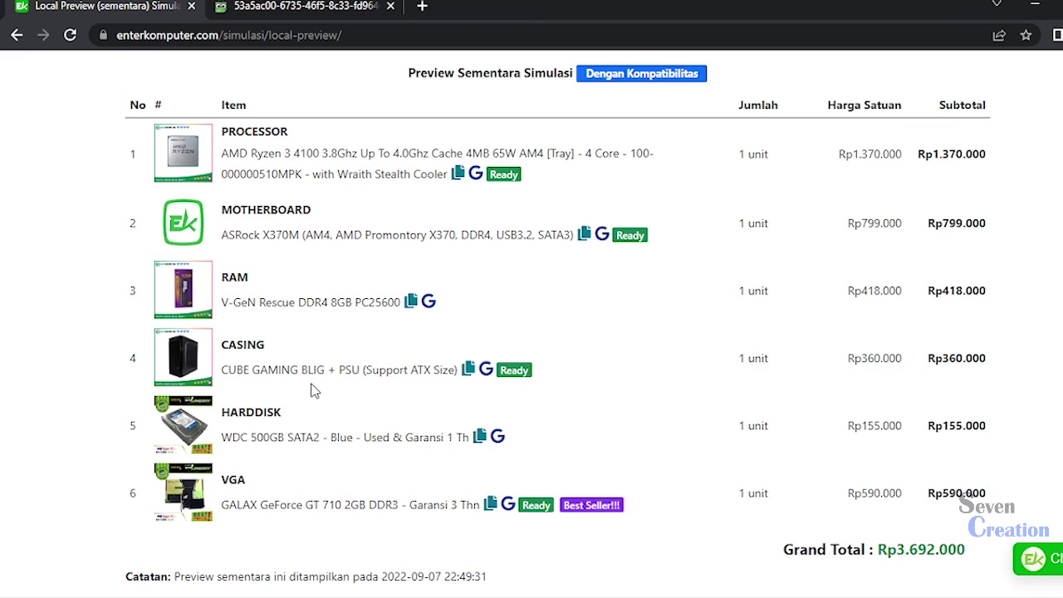